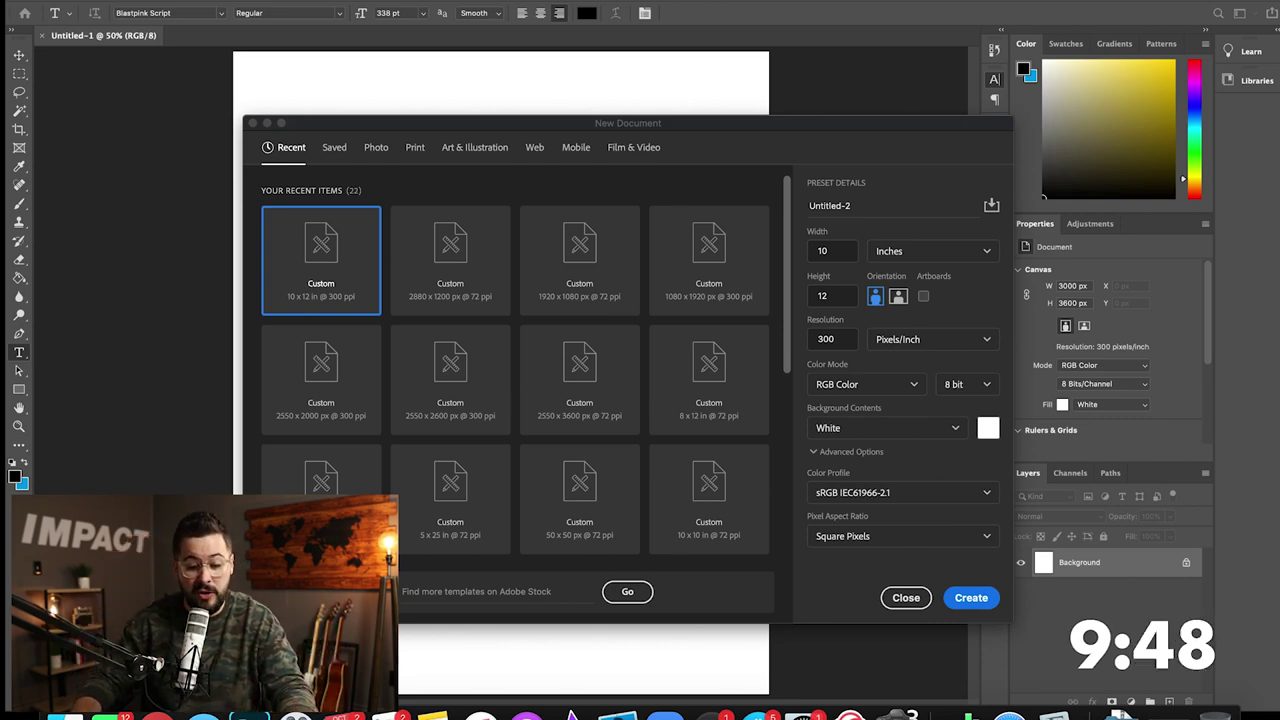
Step: Create the 3000 × 3600 px document and convert its locked Background into Layer 0
left_click(971, 597)
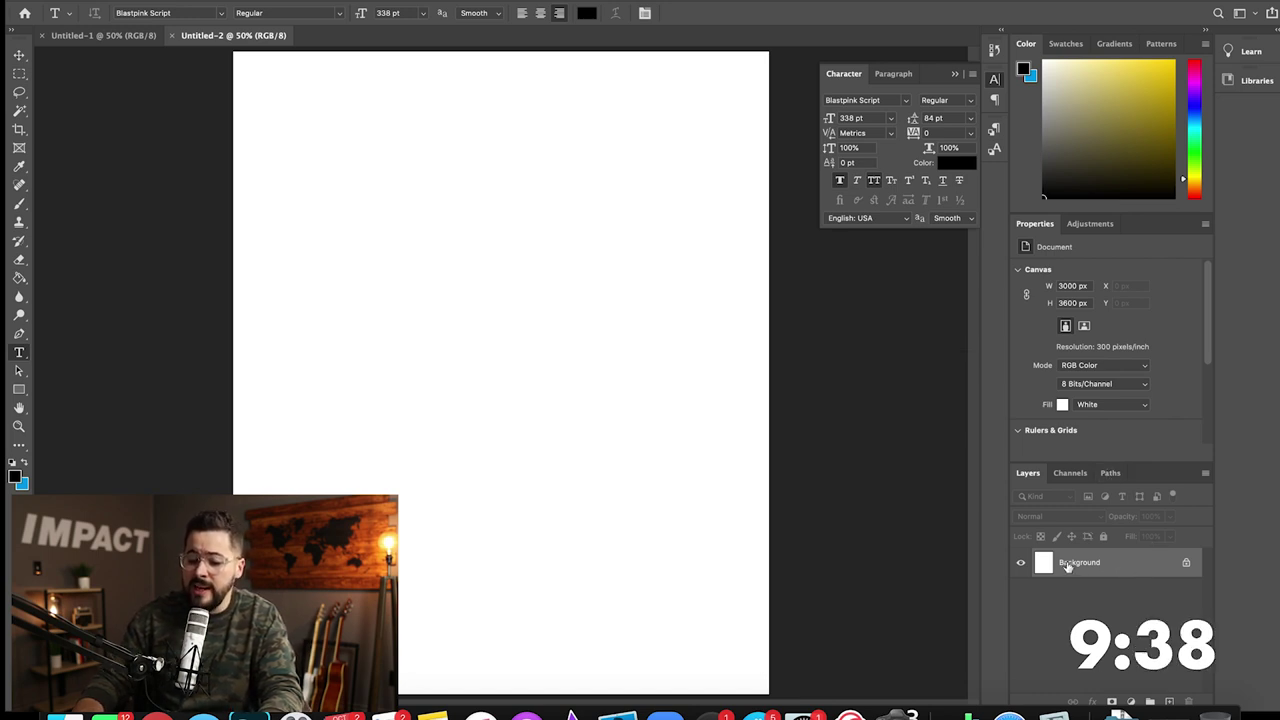
double_click(1155, 564)
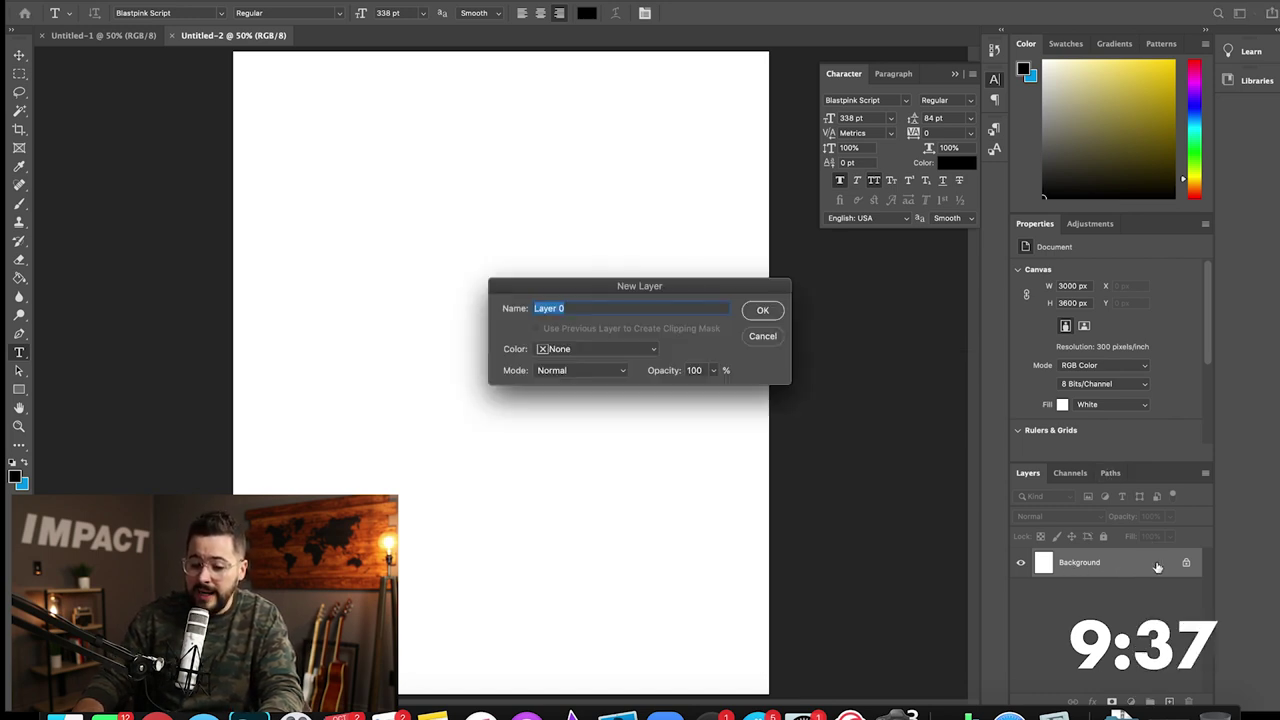
left_click(763, 312)
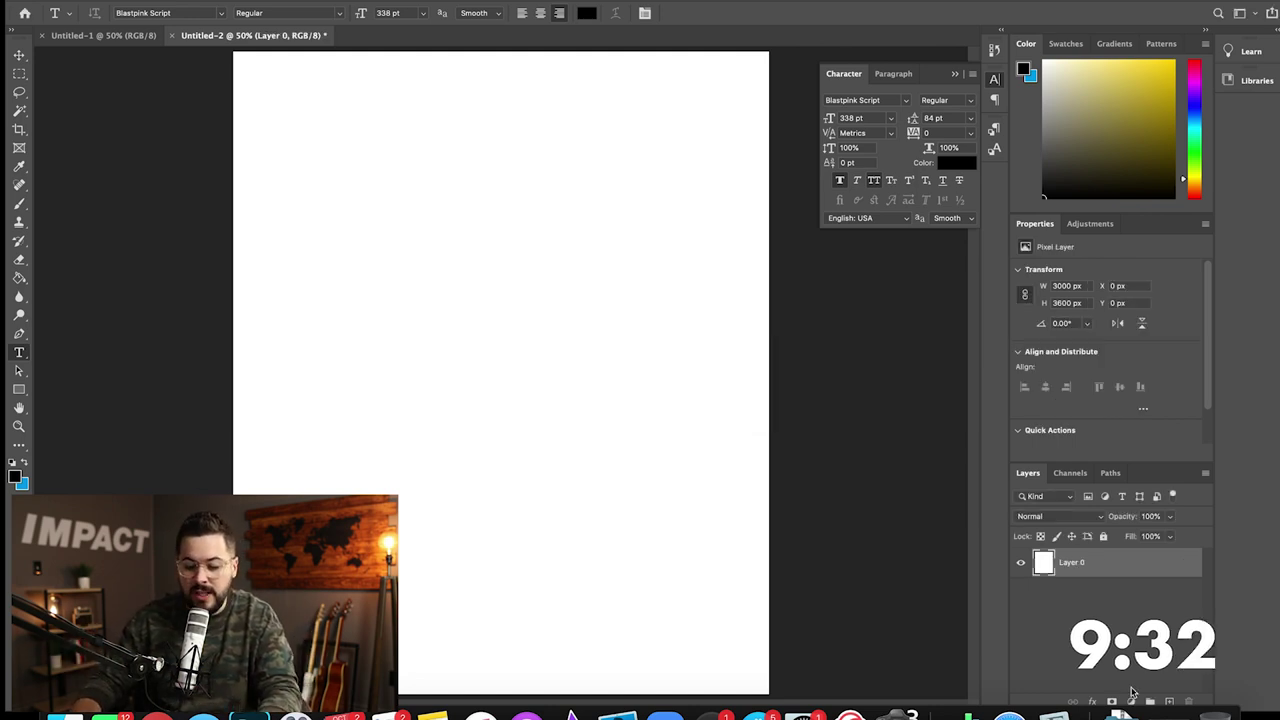
Step: Place heathergray.jpg from the football mom folder onto the canvas as a smart object
left_click(1168, 716)
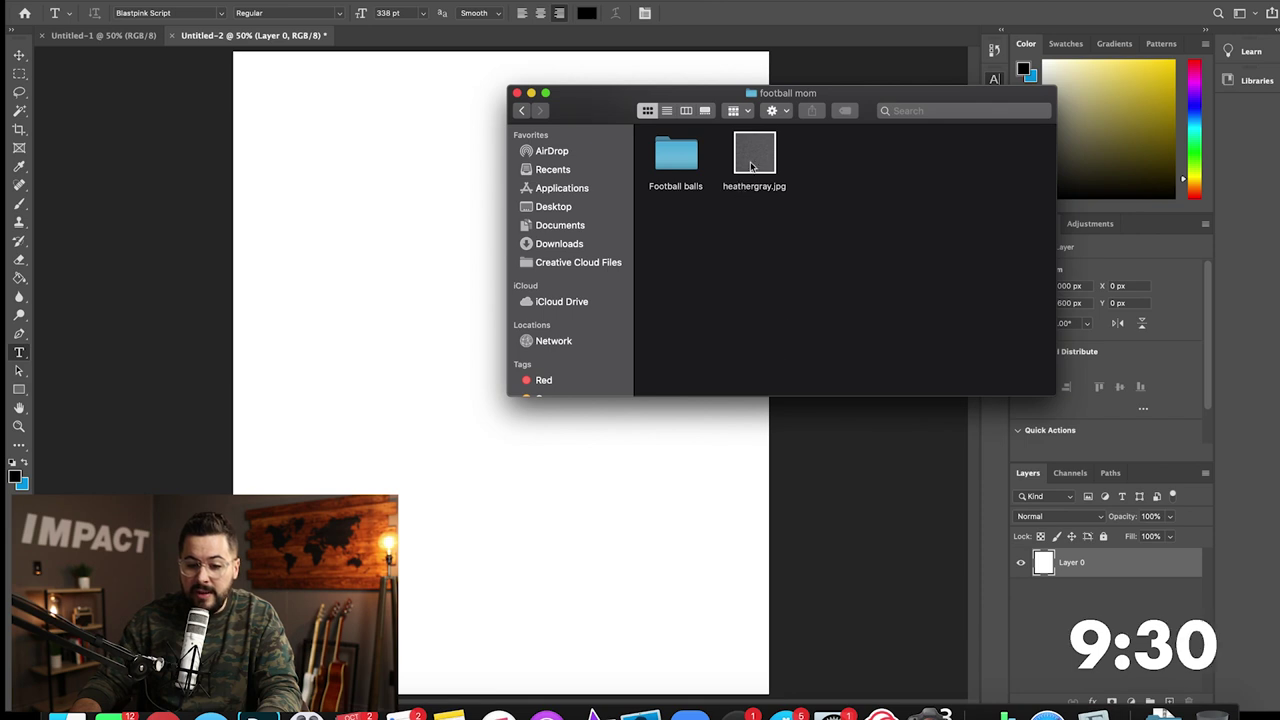
left_click_drag(755, 162, 478, 463)
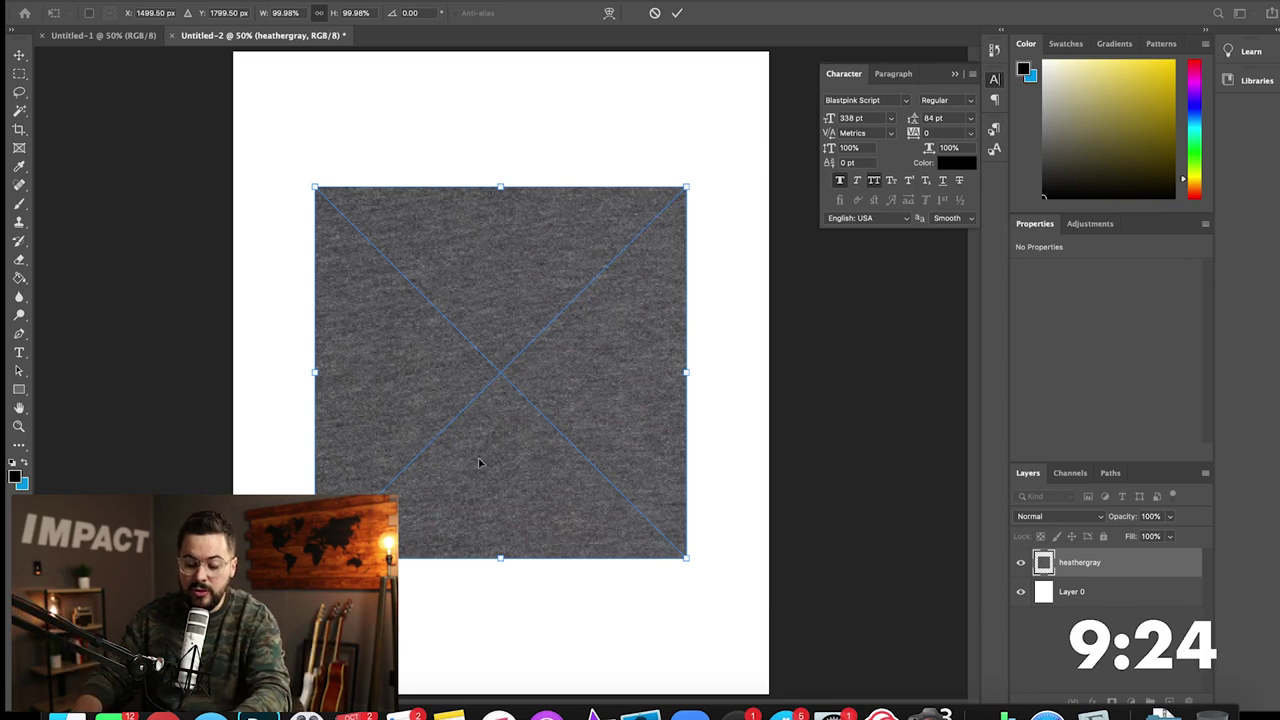
key("Return")
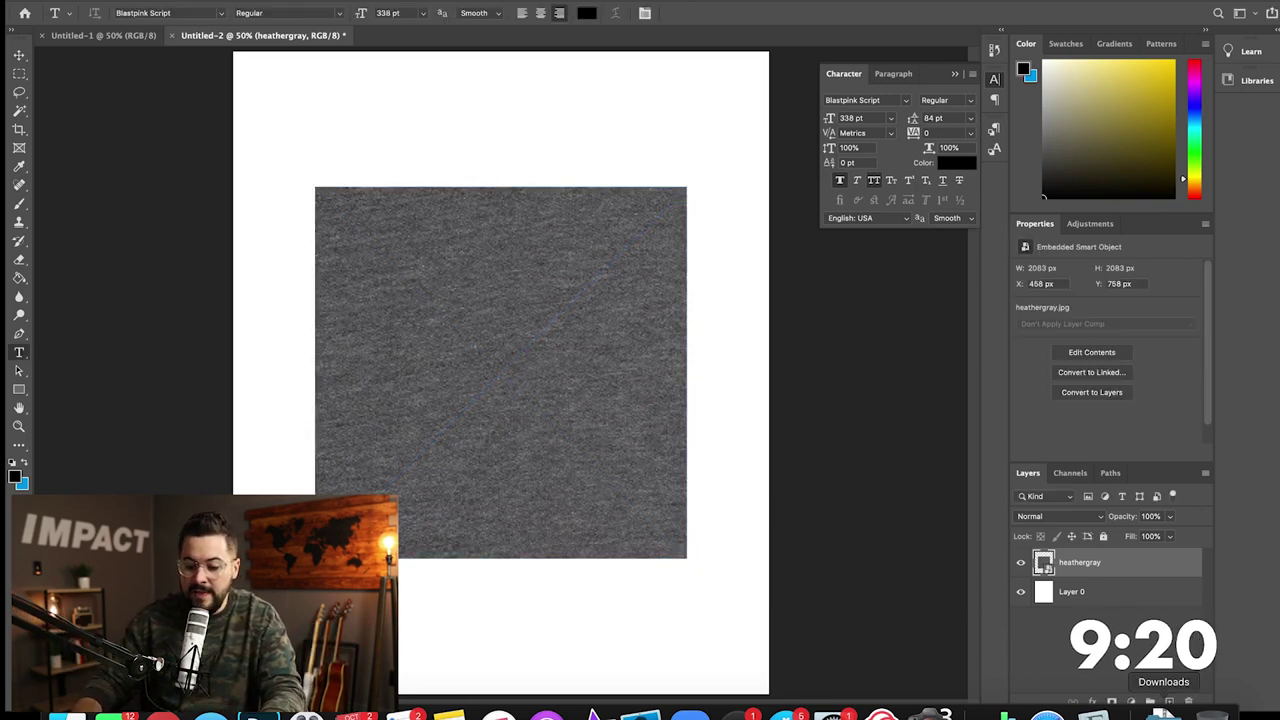
left_click(67, 714)
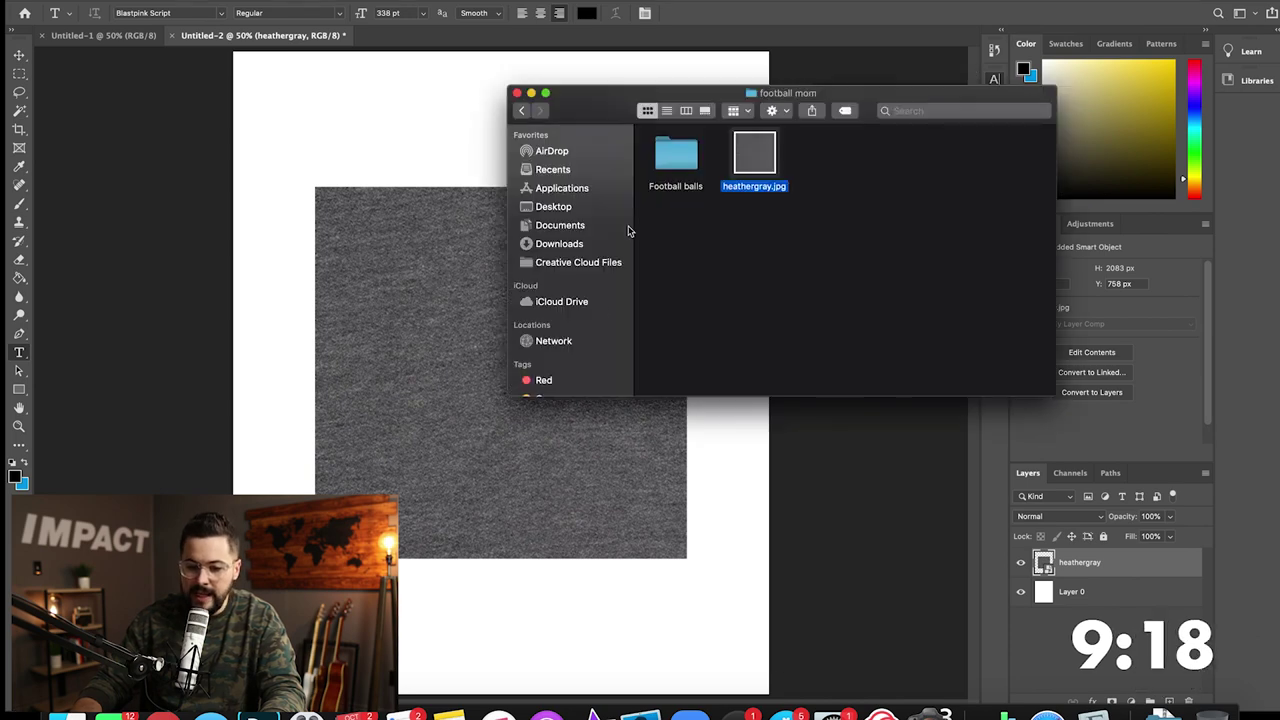
Step: Drag the A_Football_8 and A_Football_12 PNG and SVG files from Football balls into the document
double_click(676, 163)
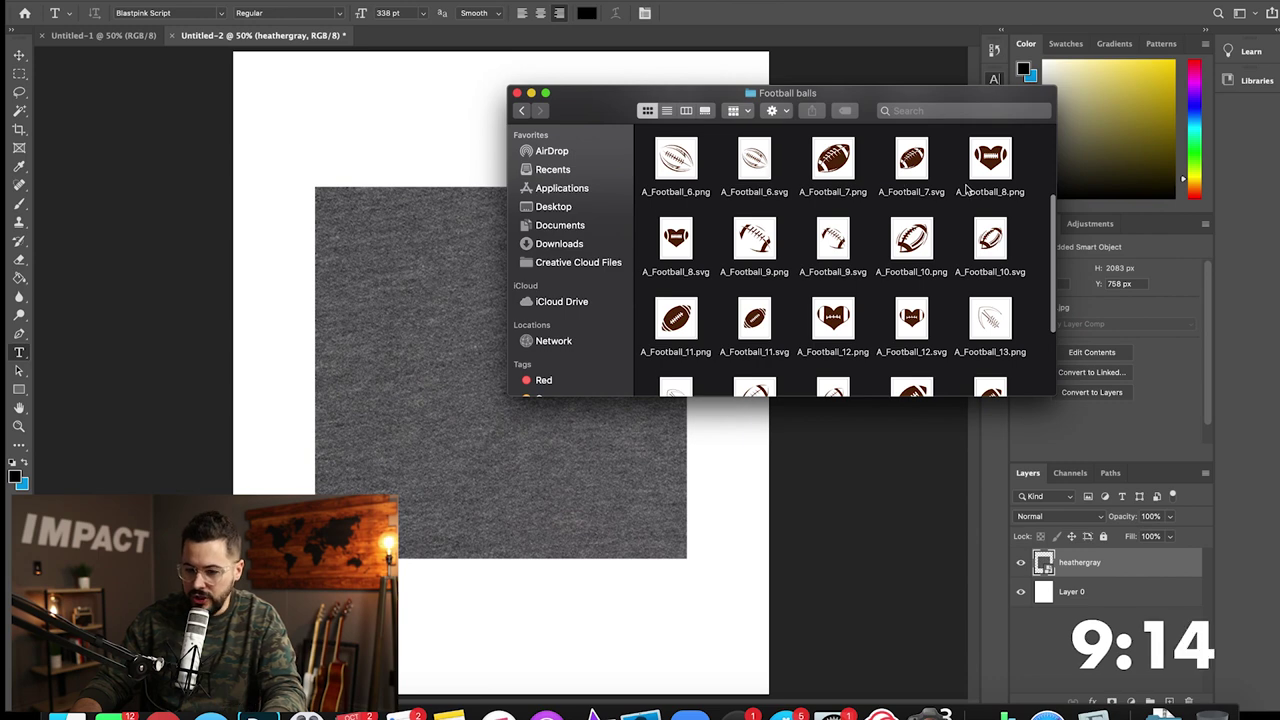
scroll(900, 180, "down", 1)
scroll(950, 195, "up", 3)
scroll(1000, 205, "down", 2)
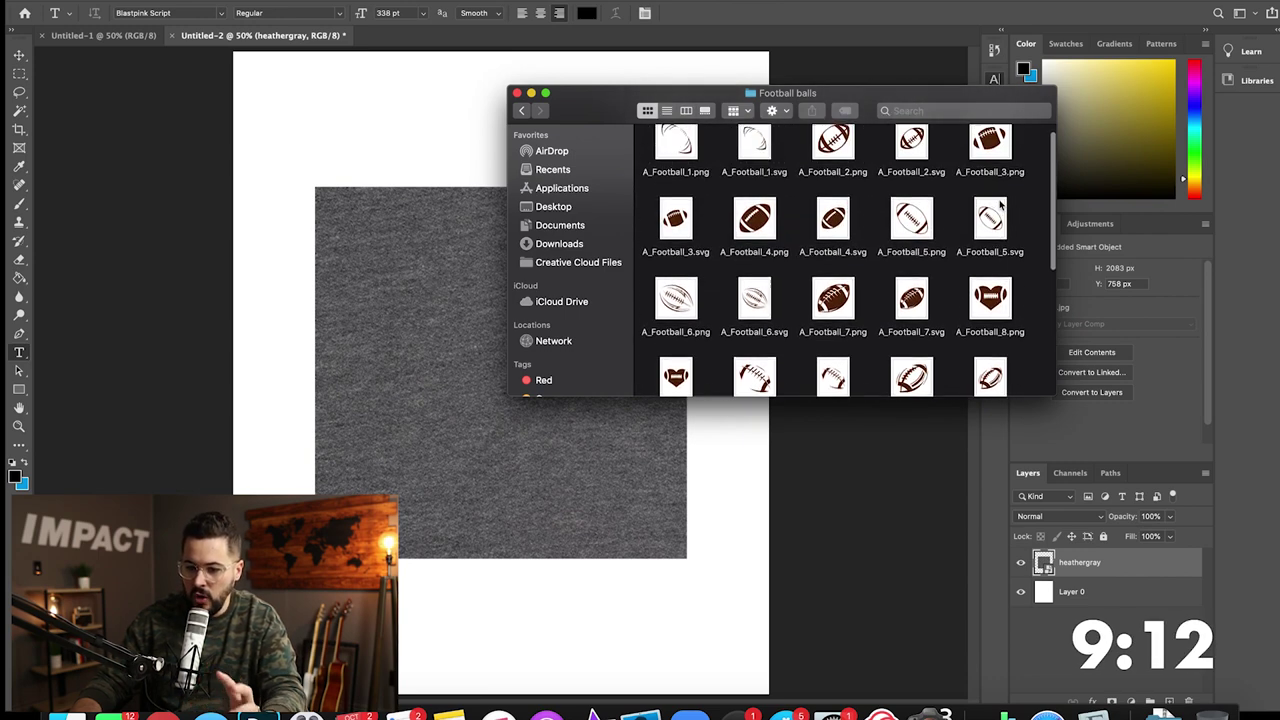
scroll(1000, 205, "up", 1)
scroll(1000, 205, "down", 1)
scroll(1000, 205, "down", 1)
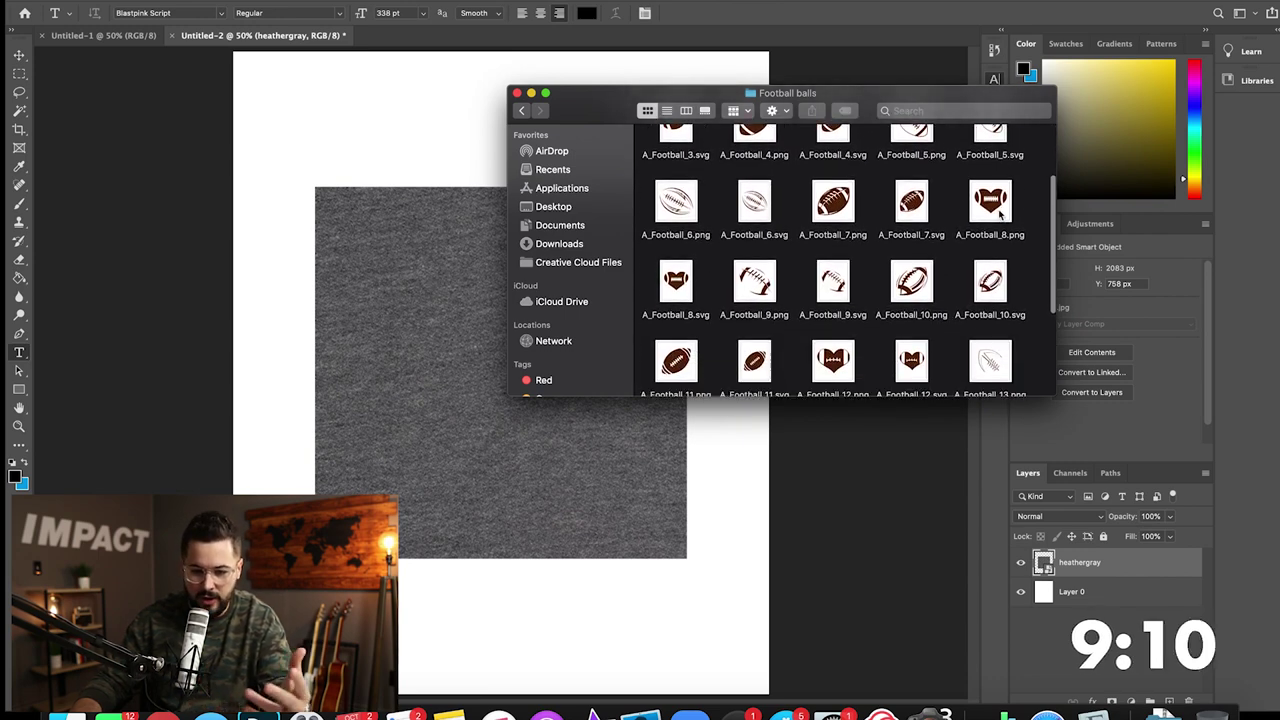
left_click(990, 205)
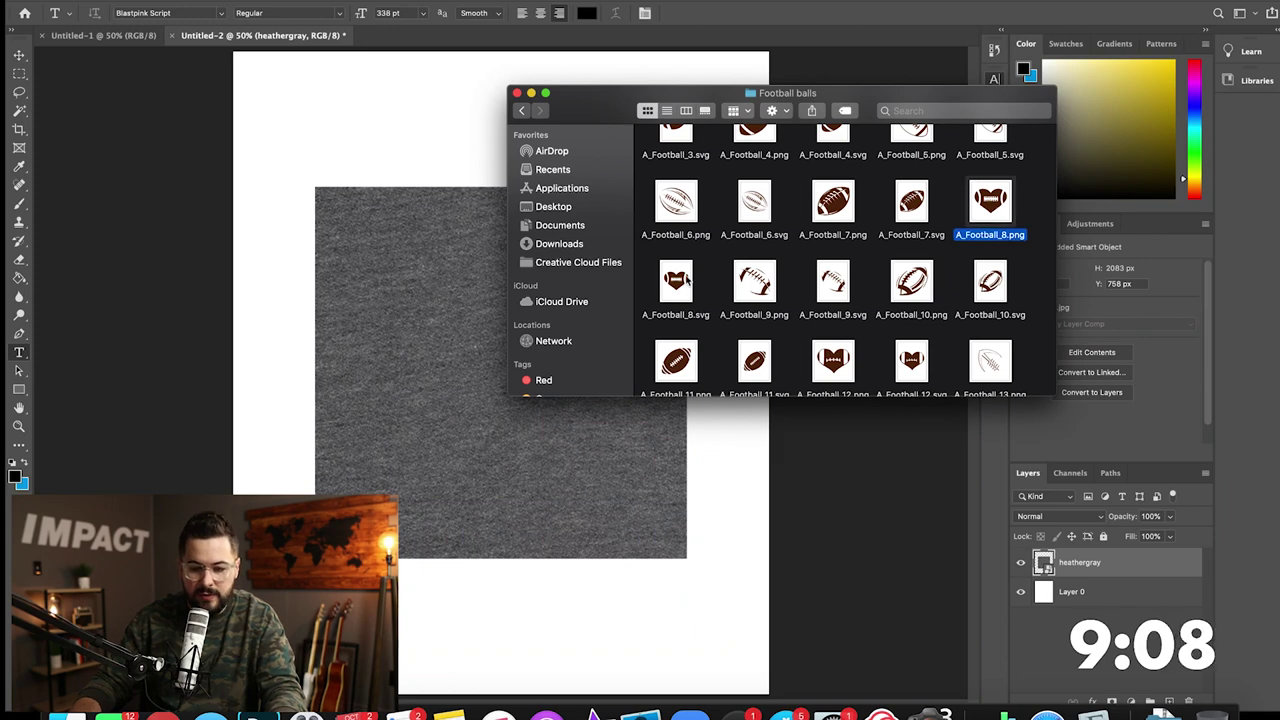
left_click(676, 285, "super")
left_click(832, 360, "super")
left_click(911, 362, "super")
scroll(913, 345, "down", 5)
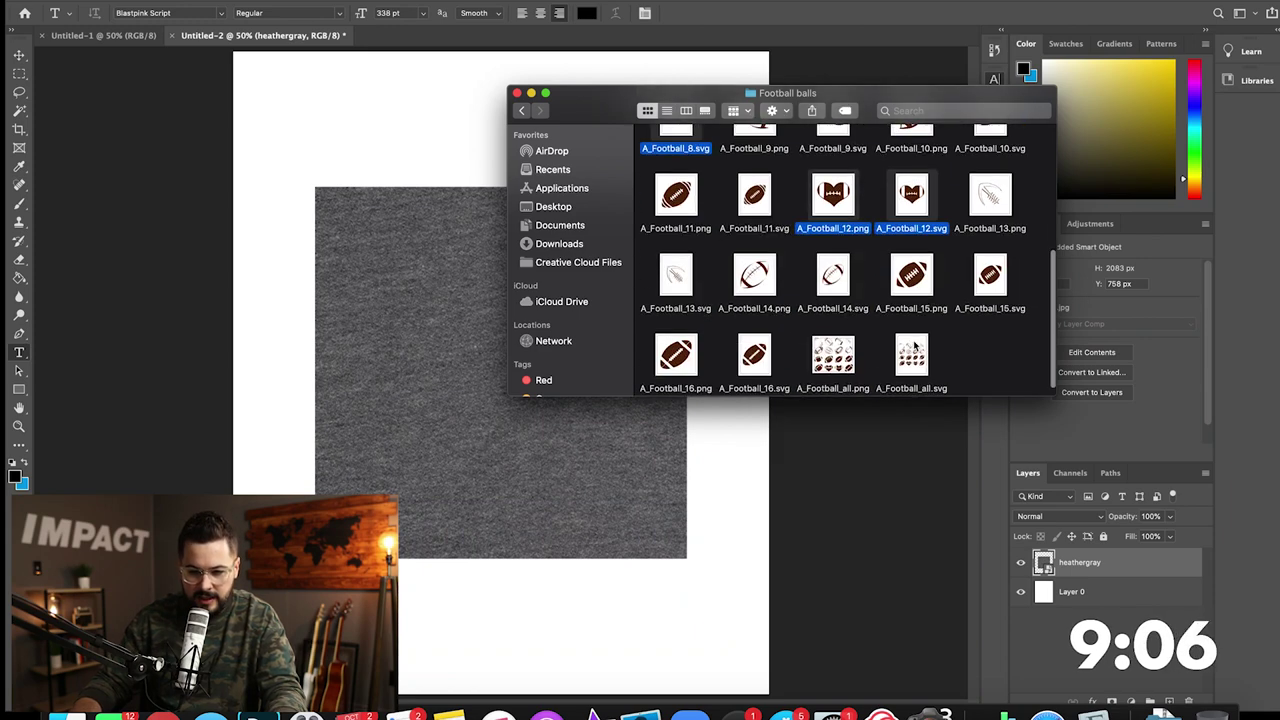
scroll(913, 345, "up", 5)
left_click_drag(913, 345, 466, 500)
Step: Commit the football placements, hide heathergray, and select all four football layers
key("Return")
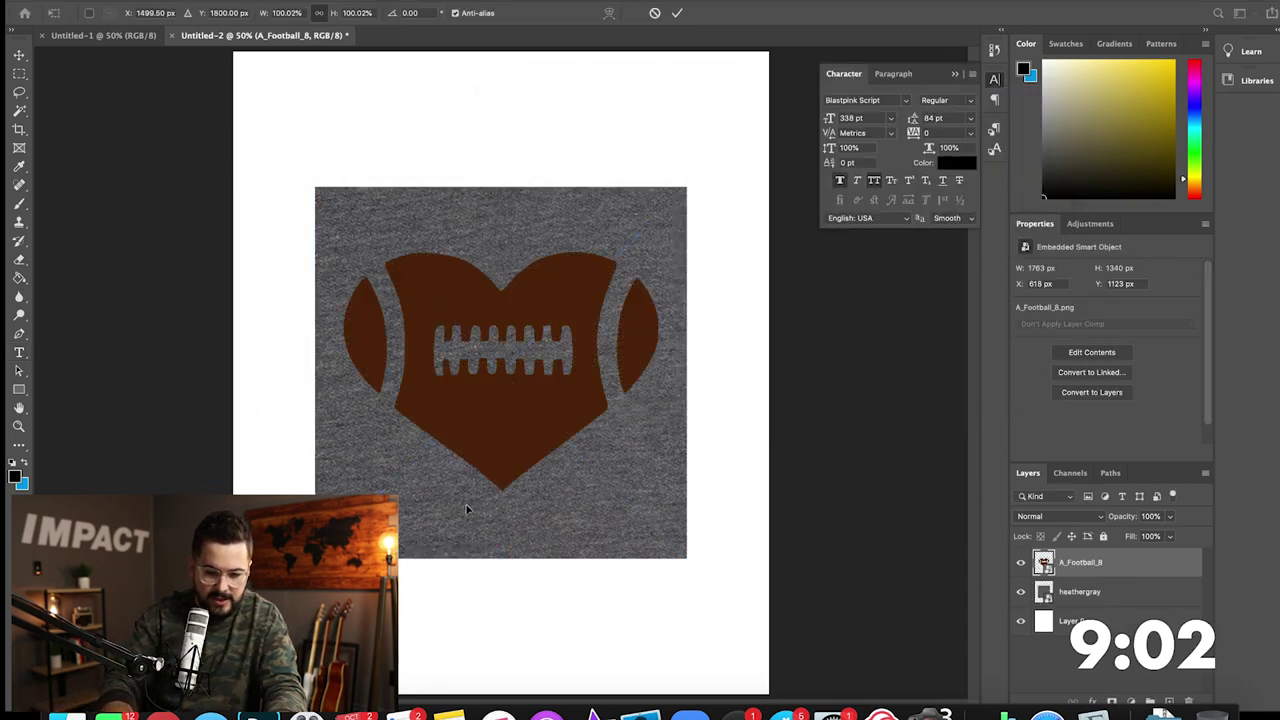
key("Return")
key("Return")
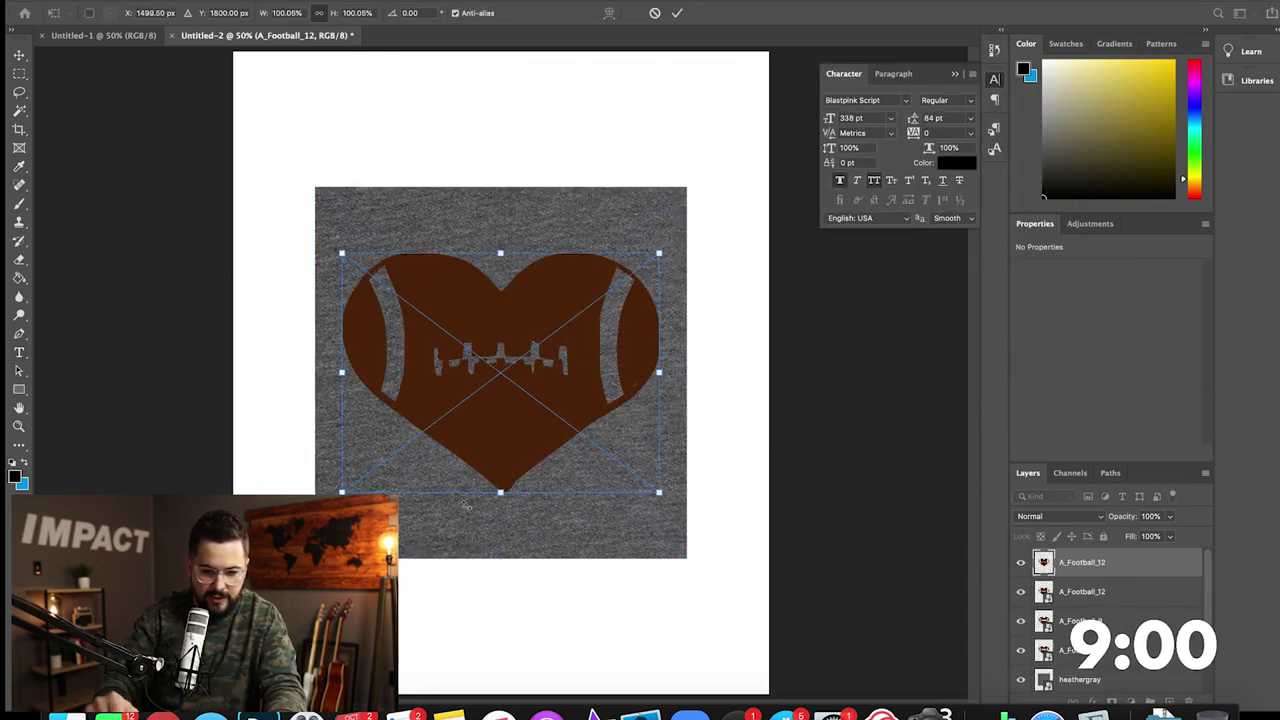
key("Return")
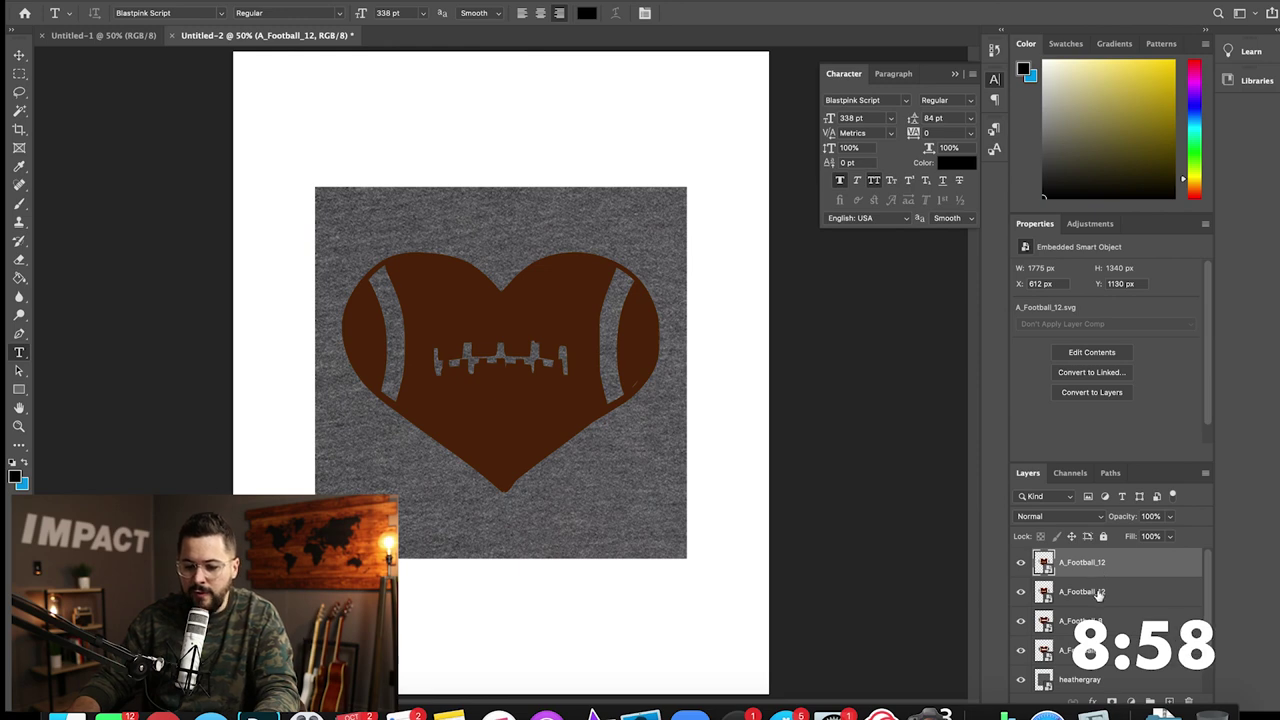
scroll(1098, 593, "down", 1)
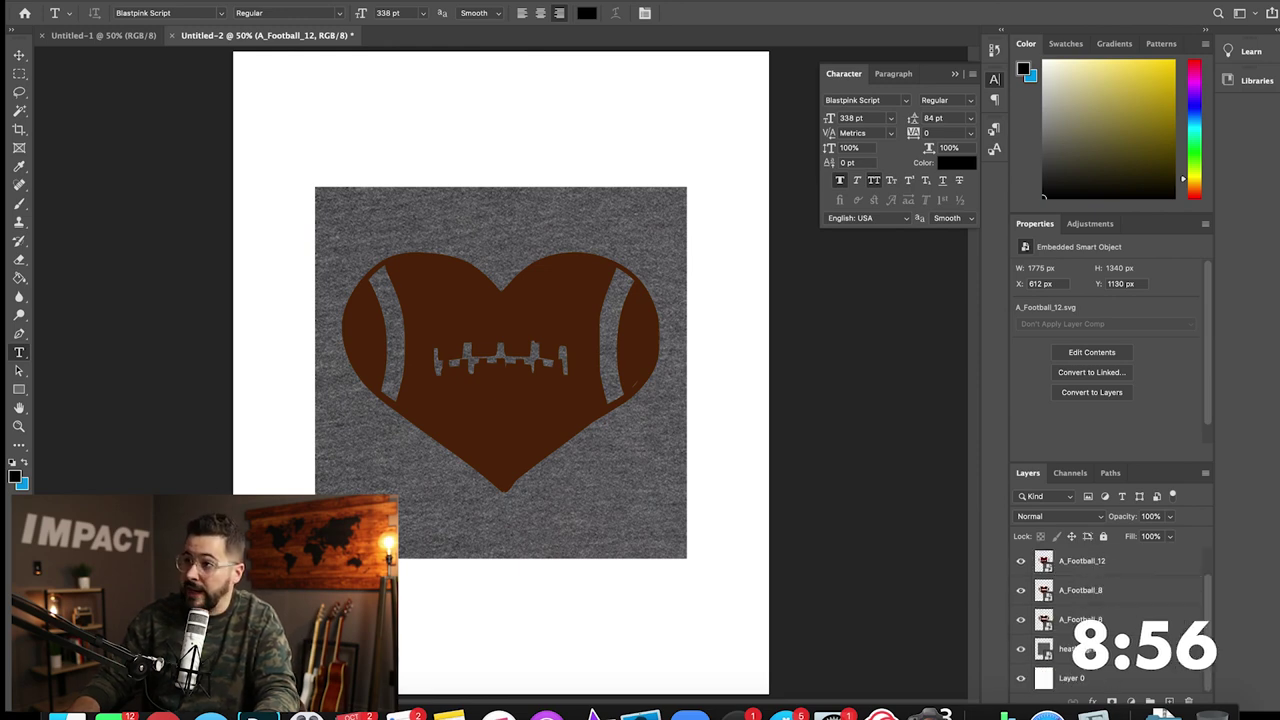
left_click(1021, 650)
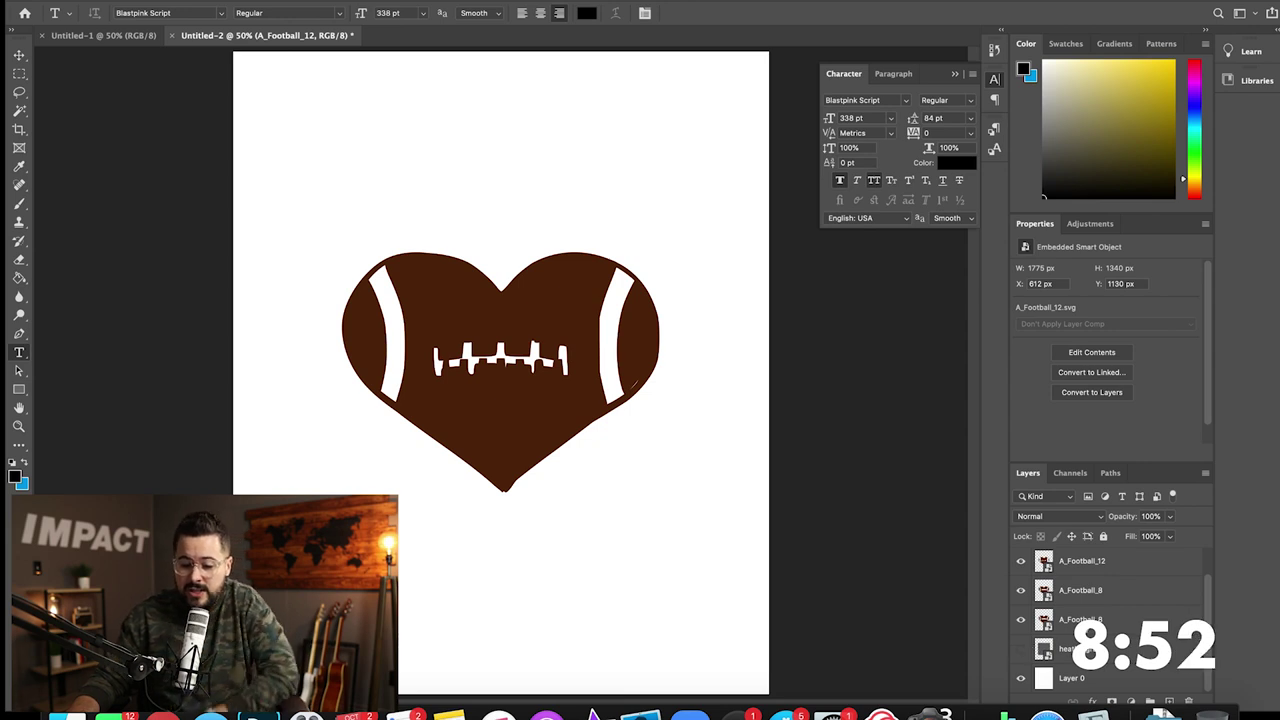
left_click(1060, 620)
key("super+j")
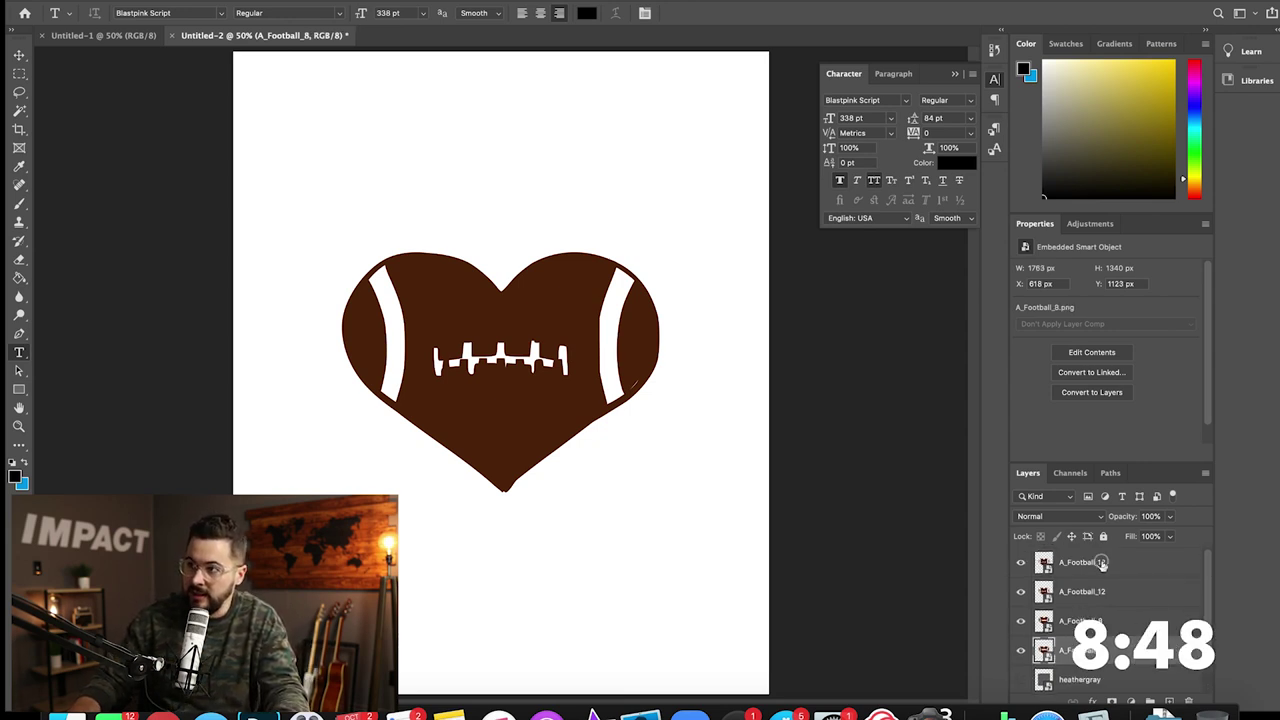
left_click(1101, 564, "shift")
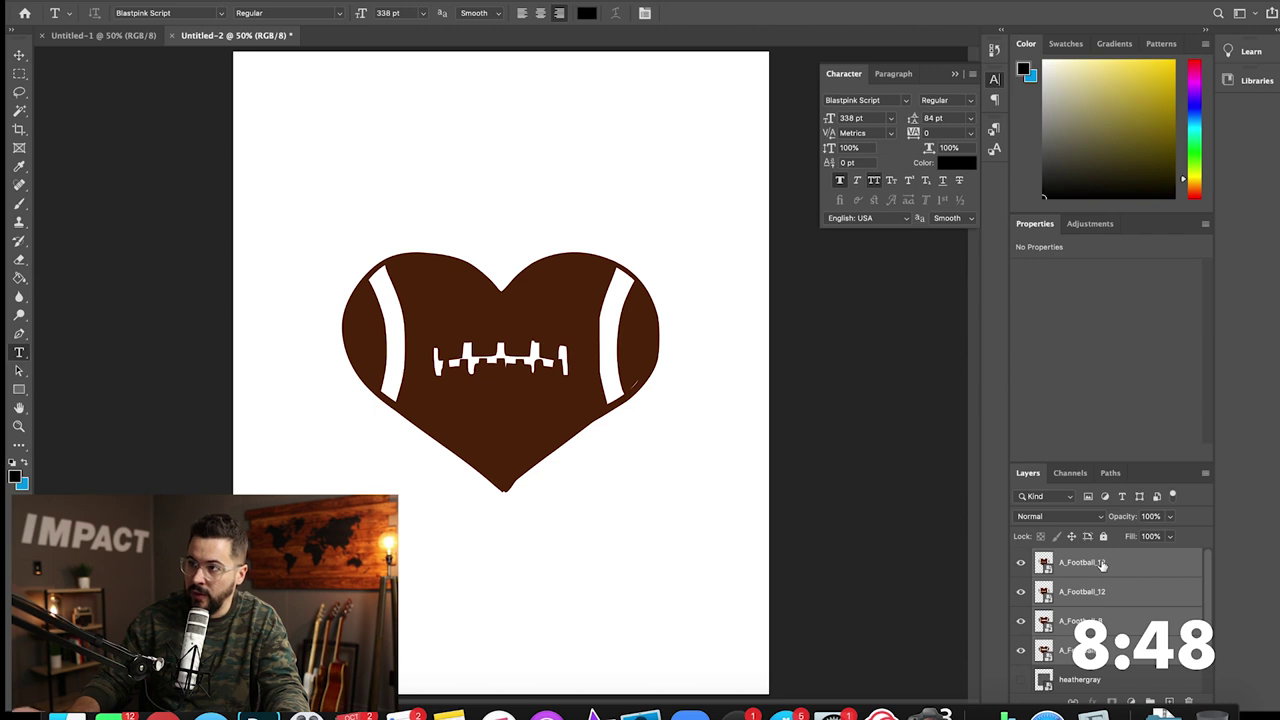
Step: Group the four football layers into a group named Footballs and hide it
left_click(1150, 701)
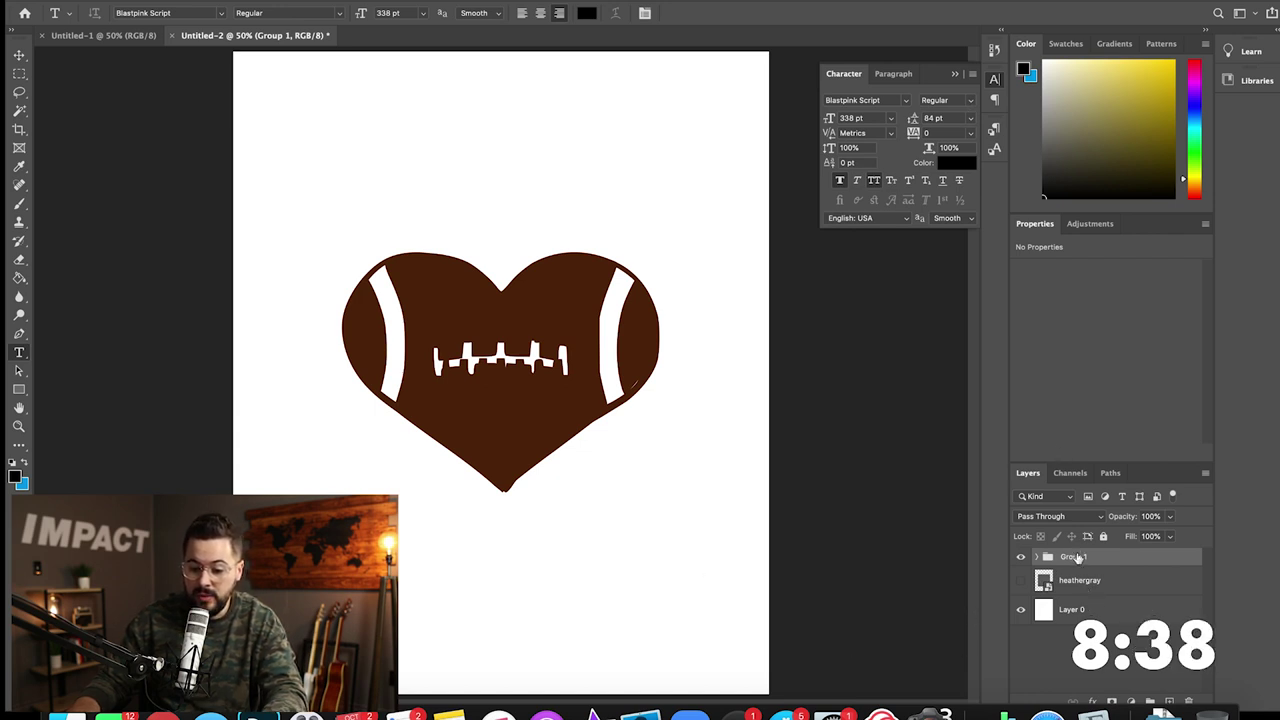
double_click(1072, 556)
type("Fo")
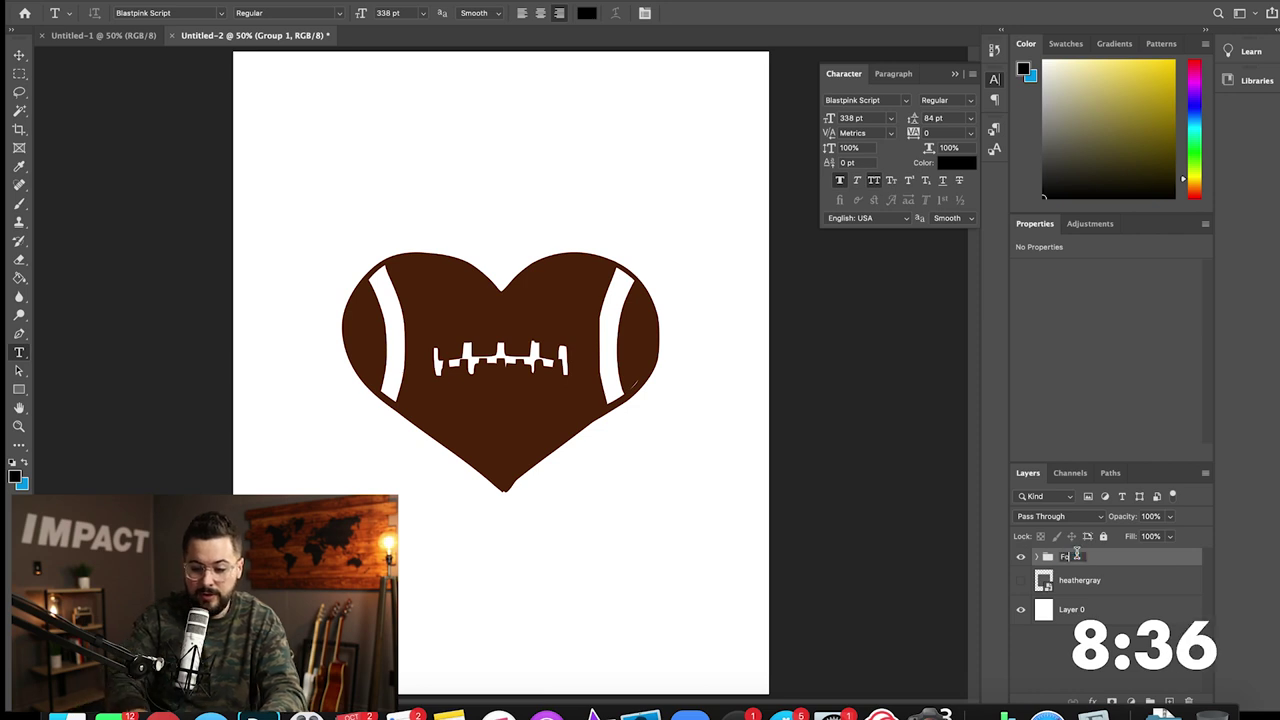
type("otballs")
key("Return")
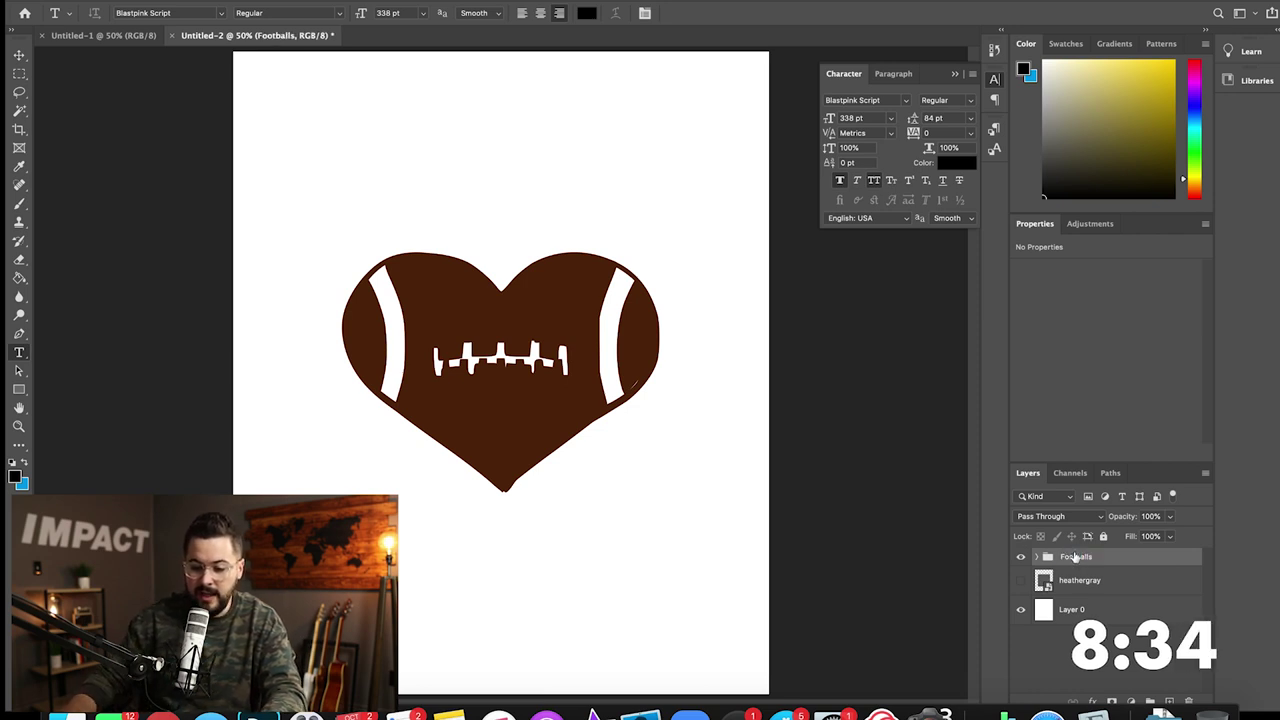
left_click(1021, 557)
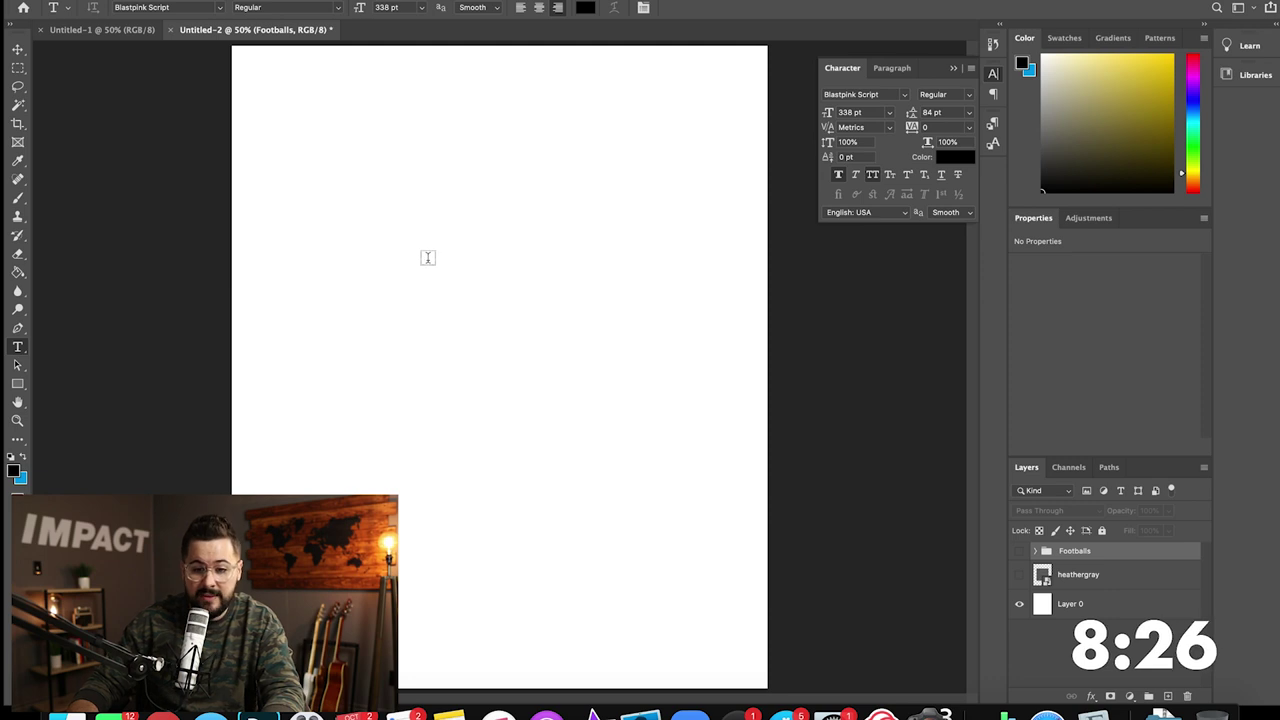
Step: Type FOOTBALL as a new Bebas Neue text layer, then reselect all its text
left_click(904, 94)
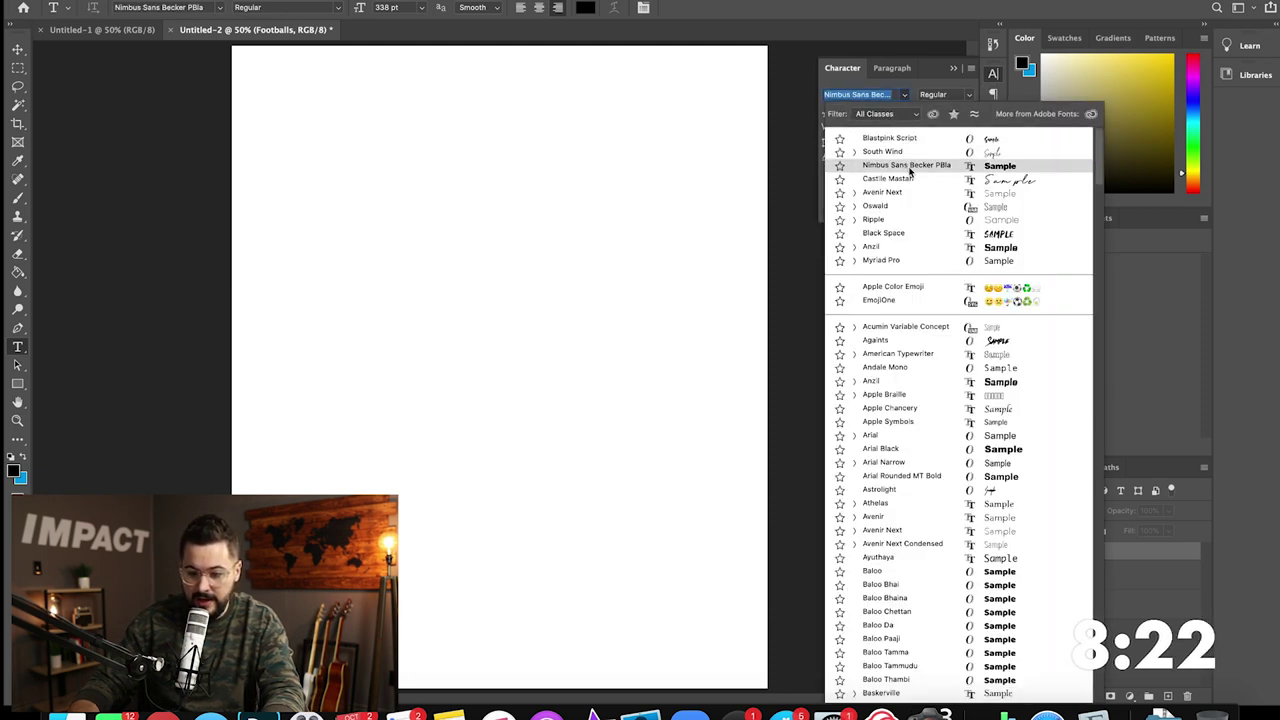
scroll(932, 409, "down", 5)
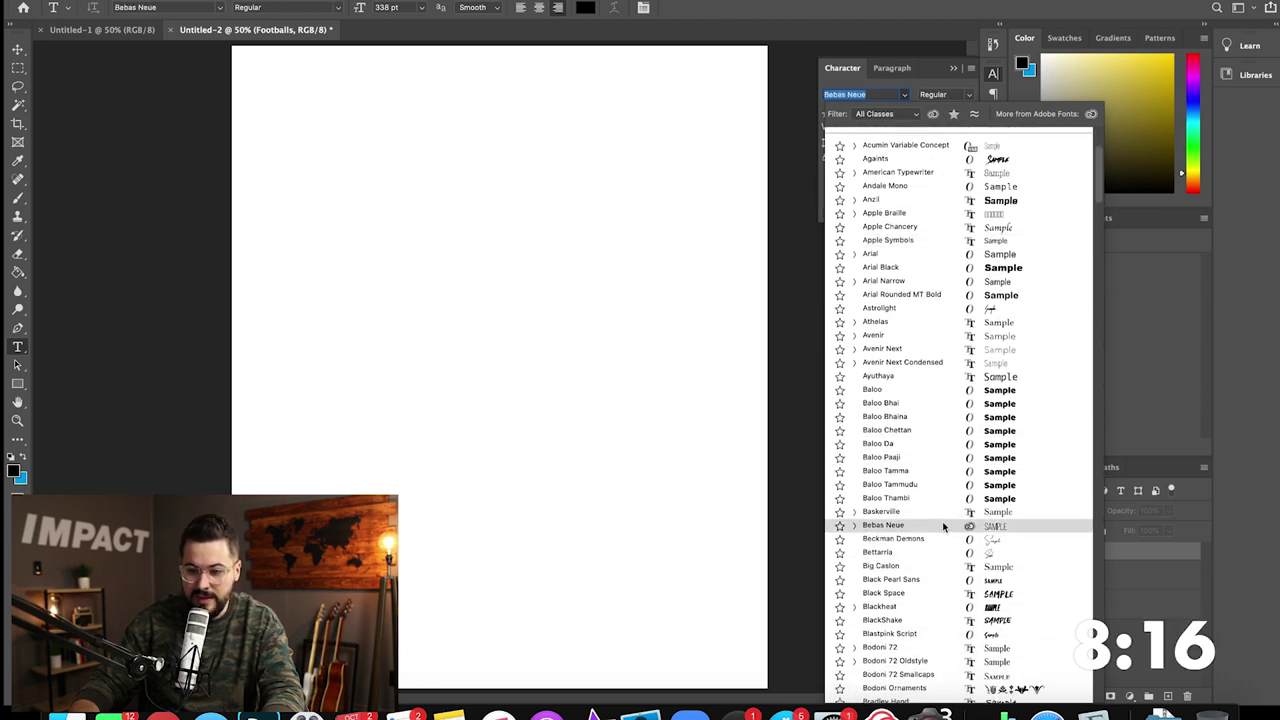
left_click(942, 527)
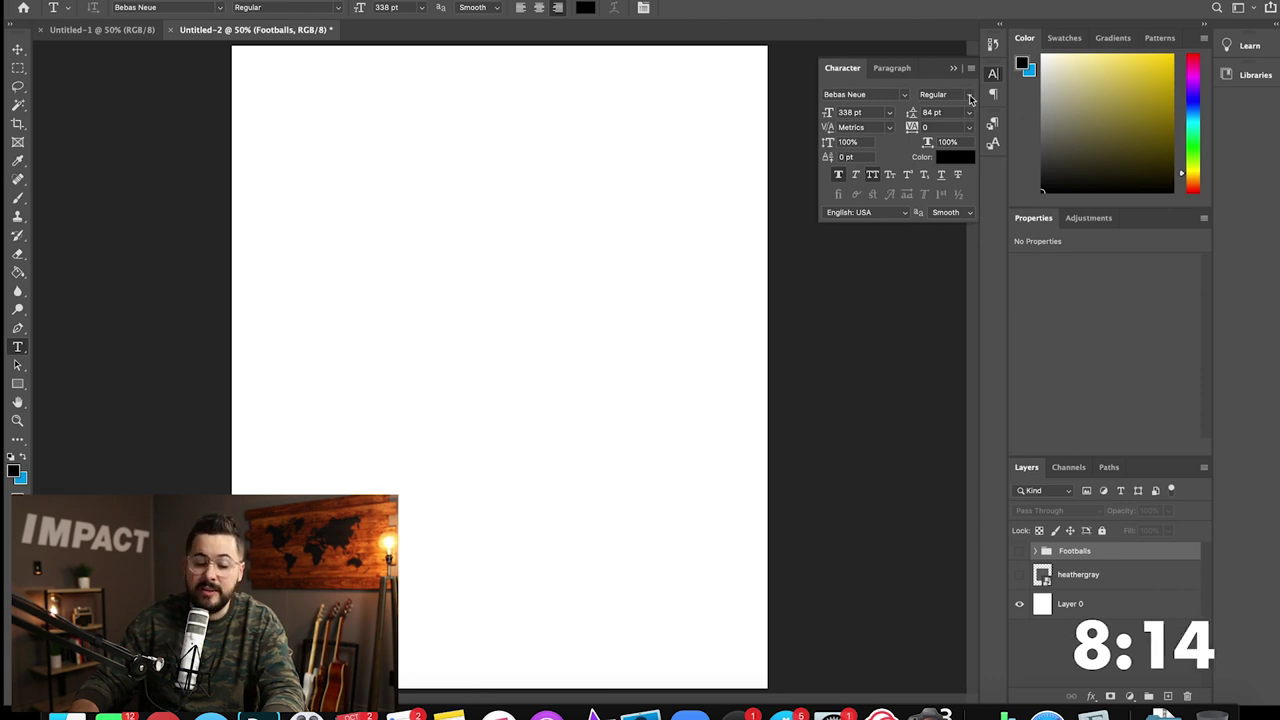
left_click(395, 223)
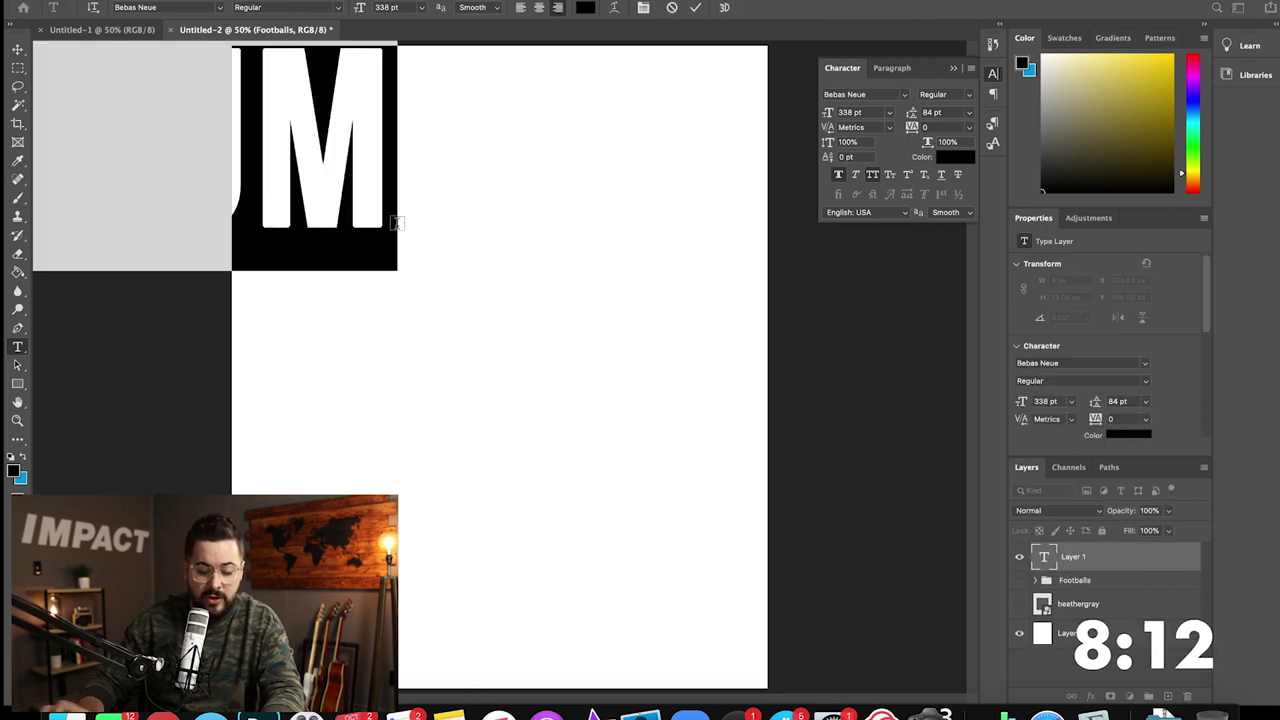
type("FO")
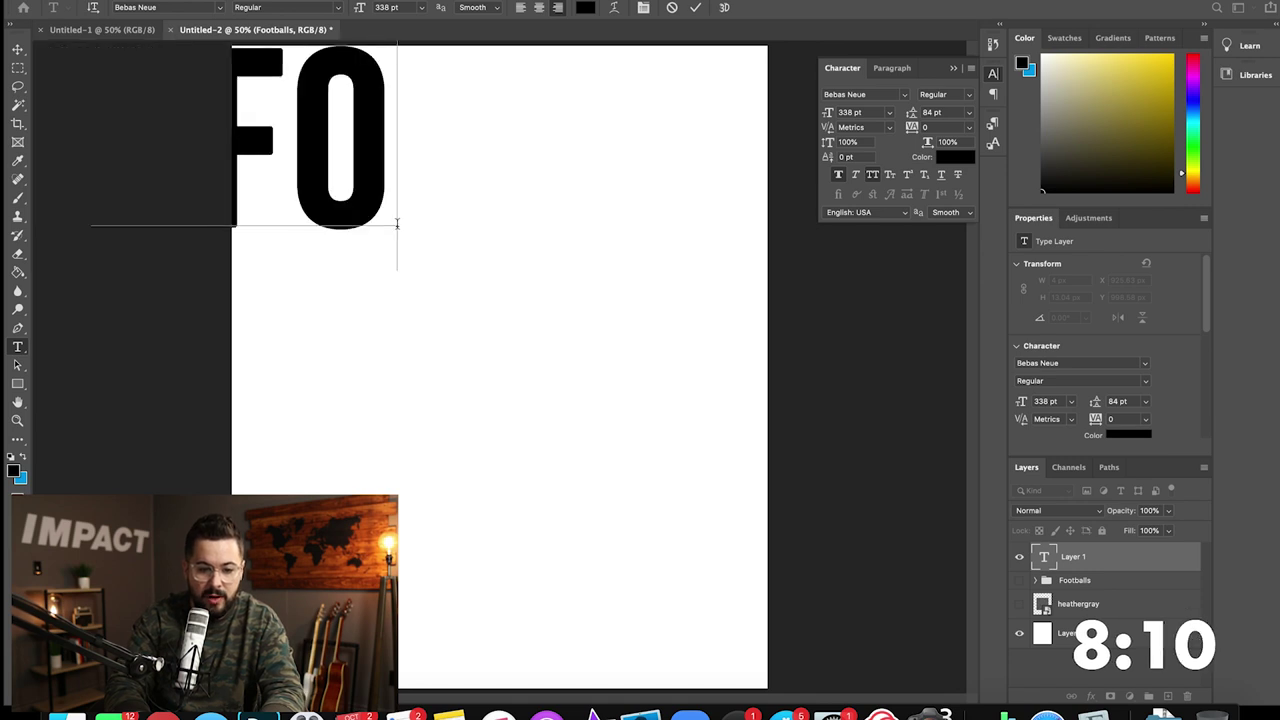
type("OTBALL")
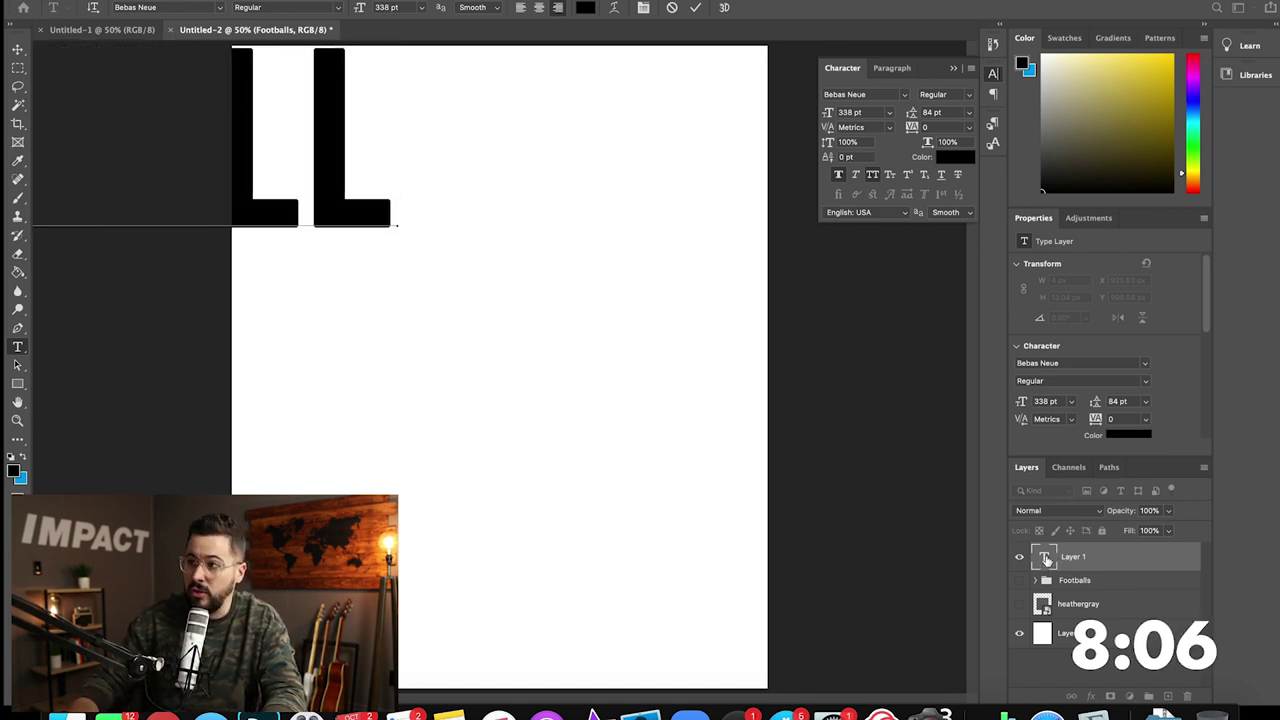
left_click(1045, 558)
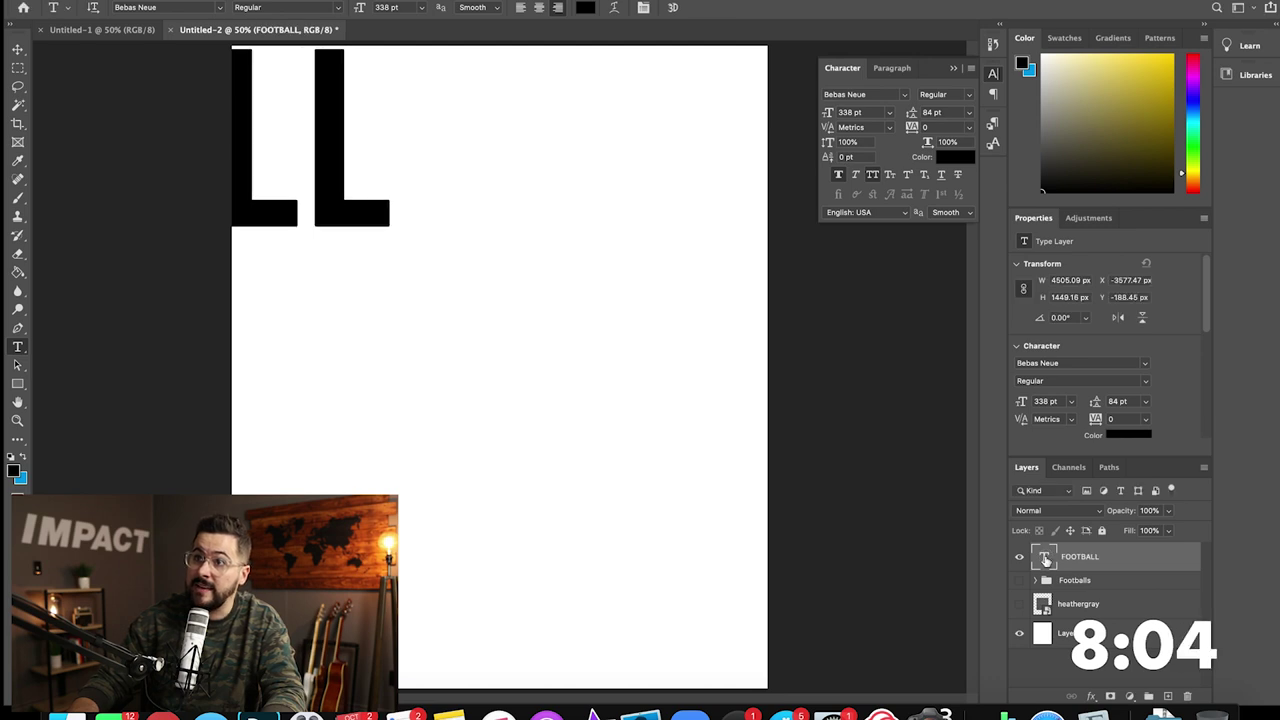
double_click(1045, 558)
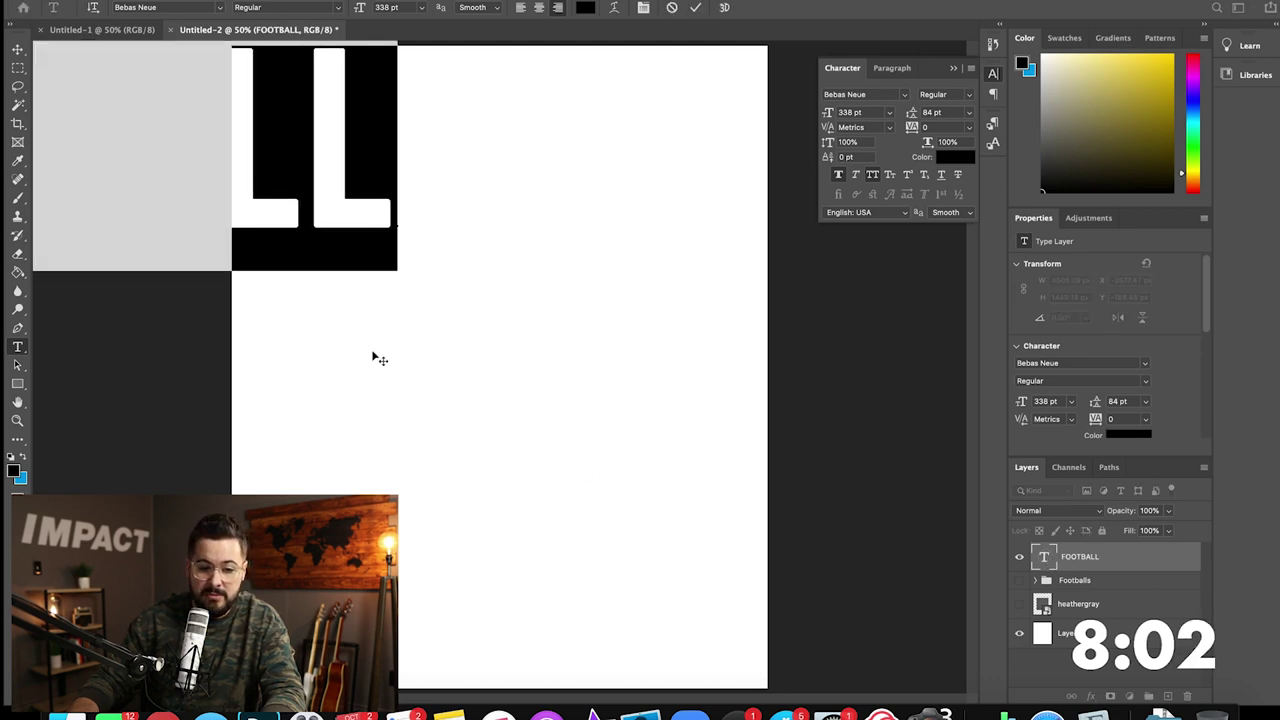
Step: Shrink FOOTBALL from 338 pt down to 216 pt while moving it across the page
left_click_drag(373, 354, 892, 446)
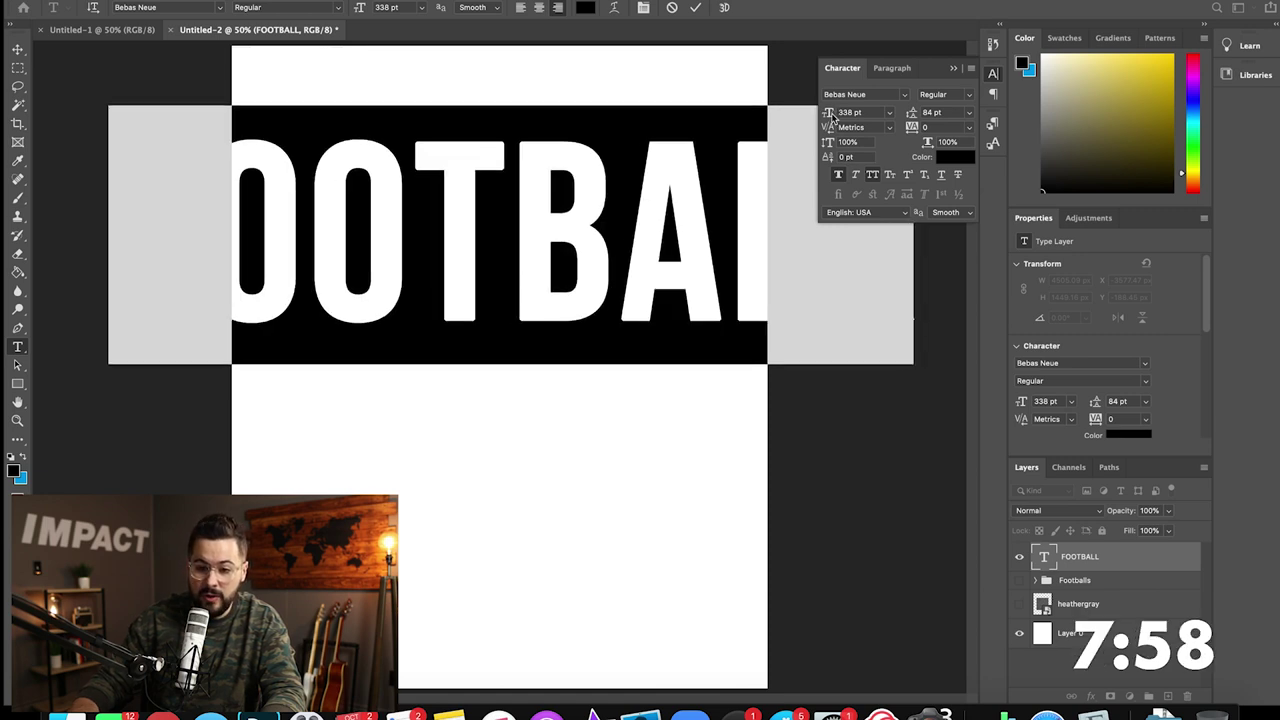
left_click_drag(832, 116, 774, 120)
left_click_drag(763, 431, 651, 420)
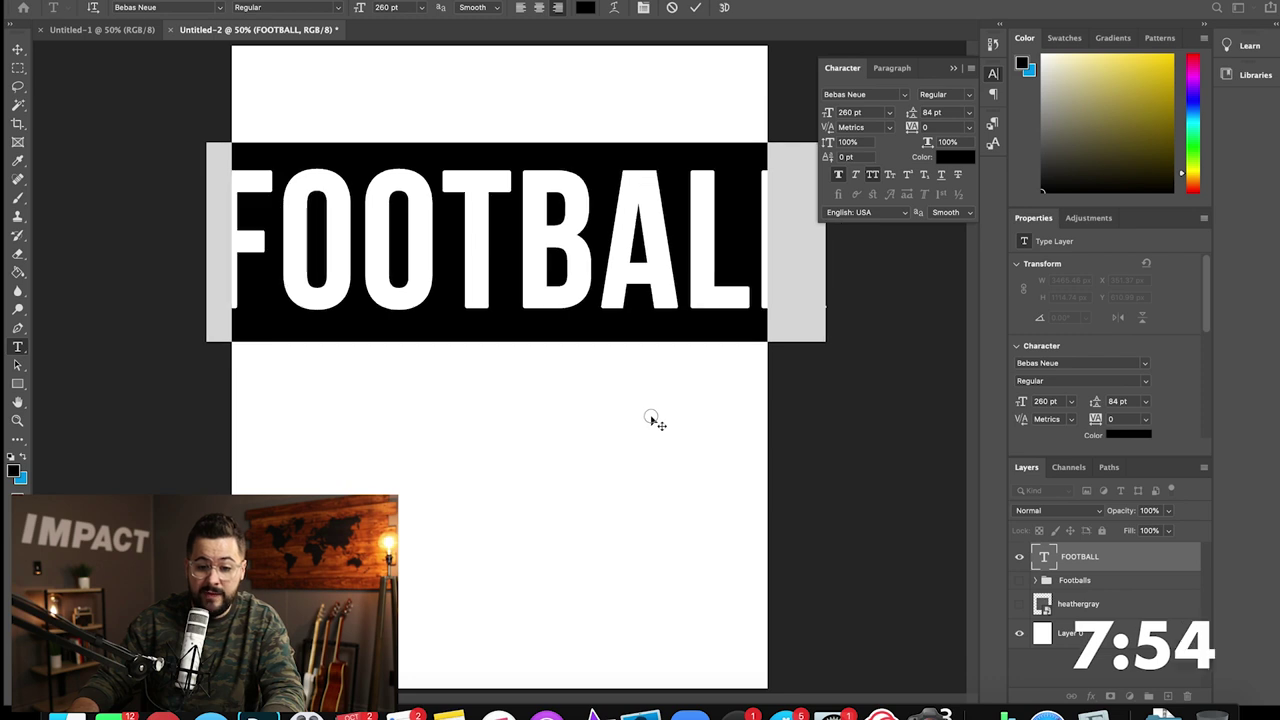
left_click_drag(829, 113, 800, 114)
left_click_drag(606, 429, 569, 376)
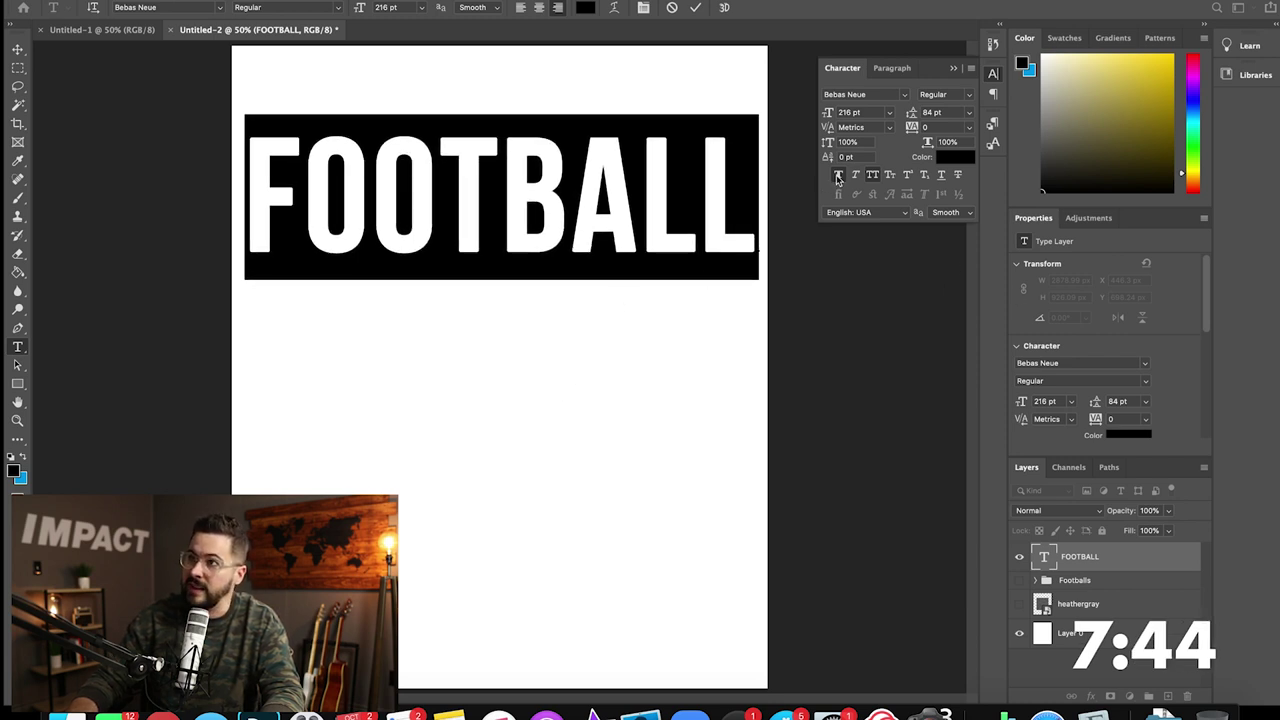
Step: Turn off faux bold, set FOOTBALL to 234 pt, nudge it into place and commit
left_click(838, 176)
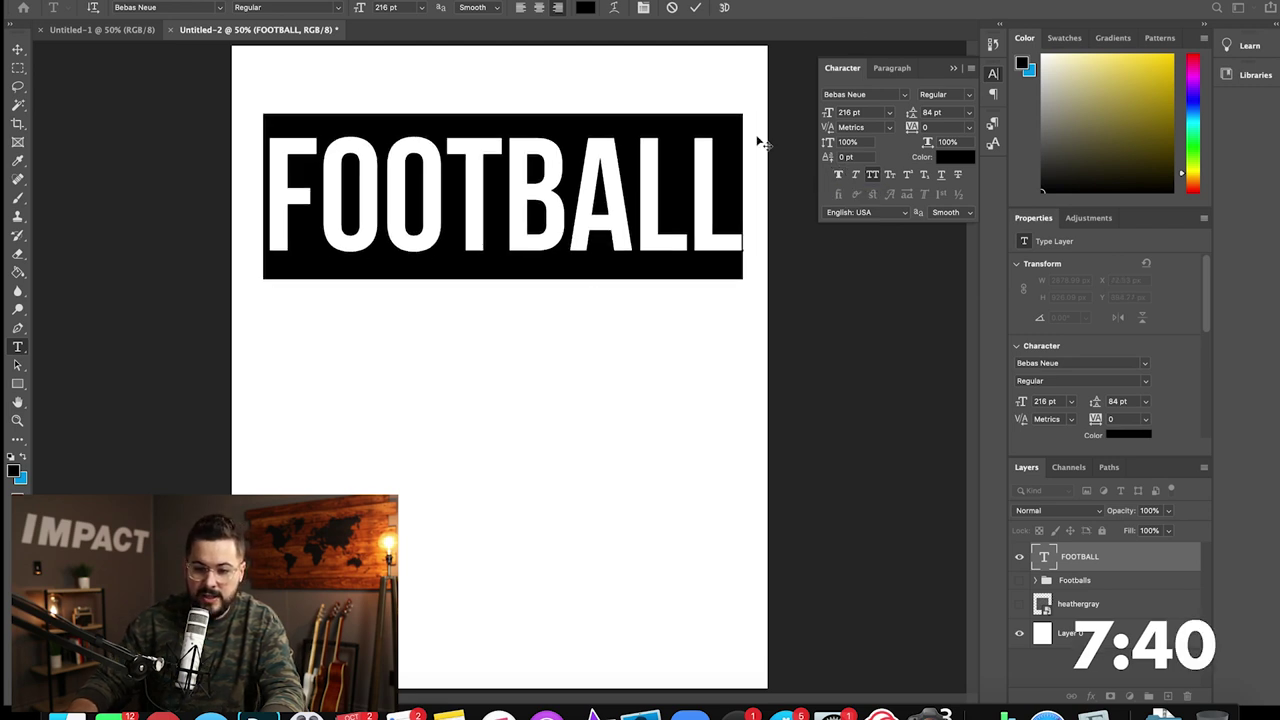
left_click_drag(828, 110, 846, 111)
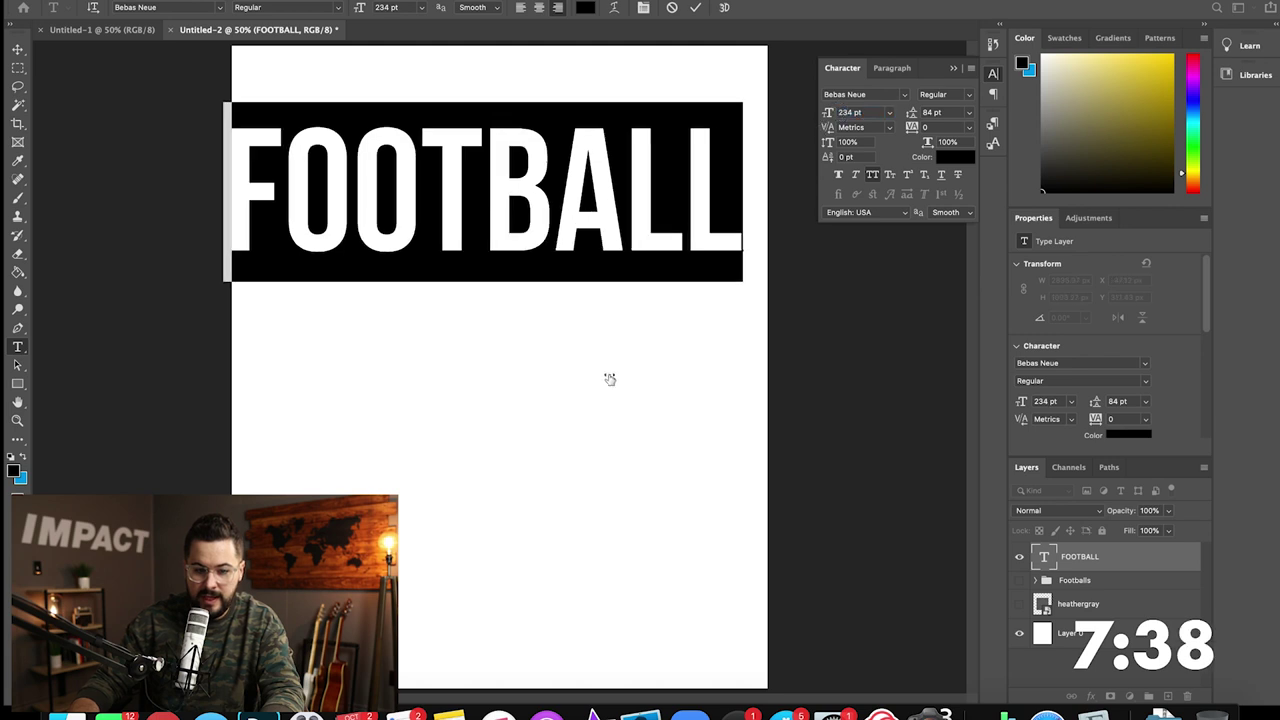
left_click_drag(608, 379, 617, 381)
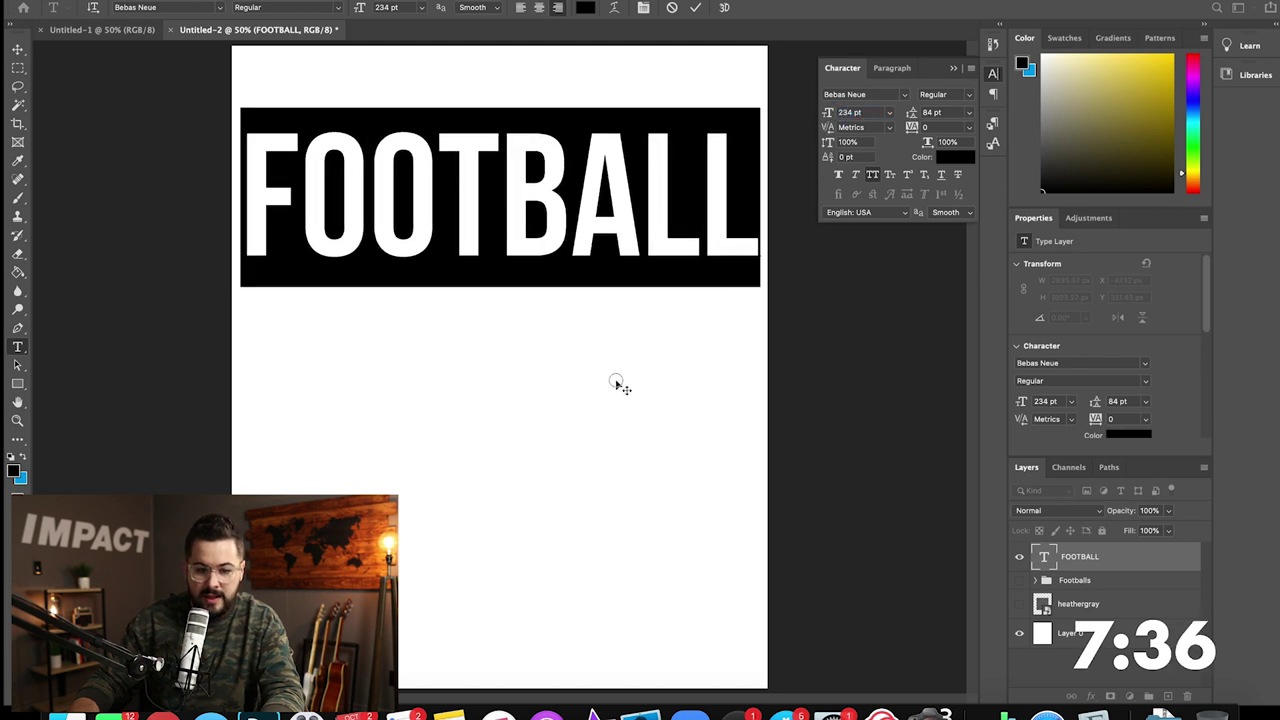
left_click(1136, 612)
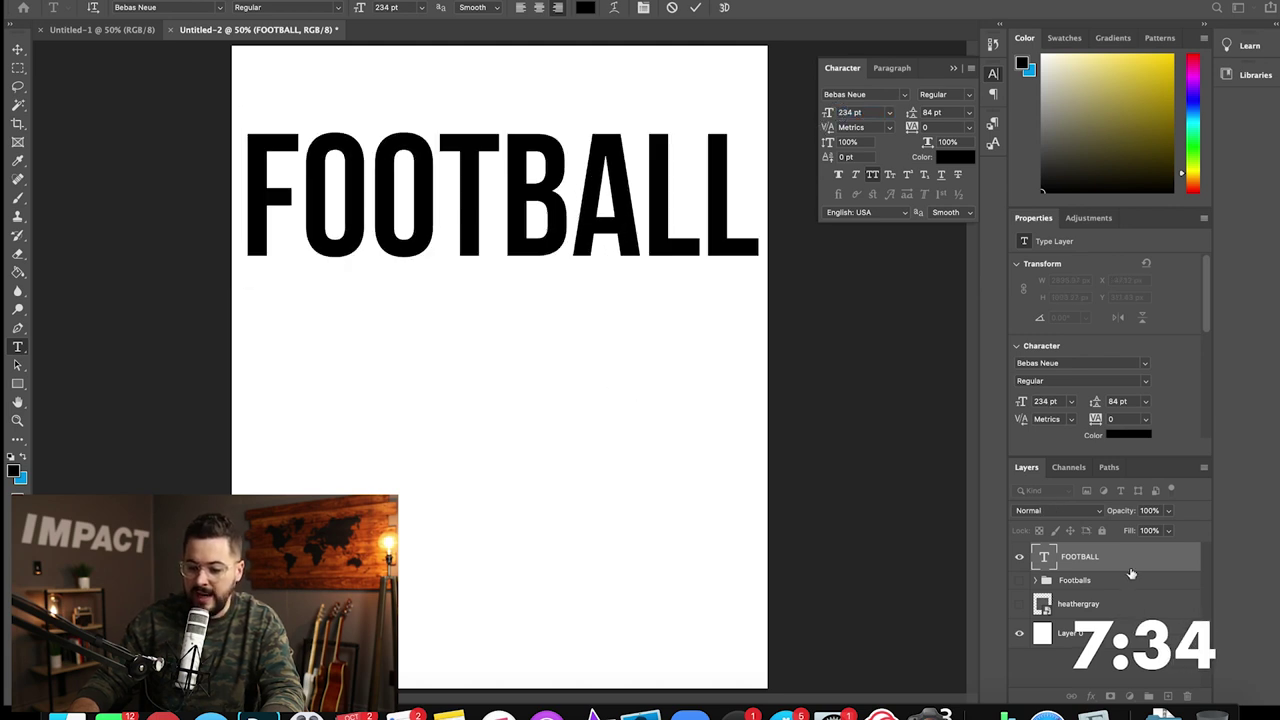
left_click(1138, 604)
left_click(1131, 561)
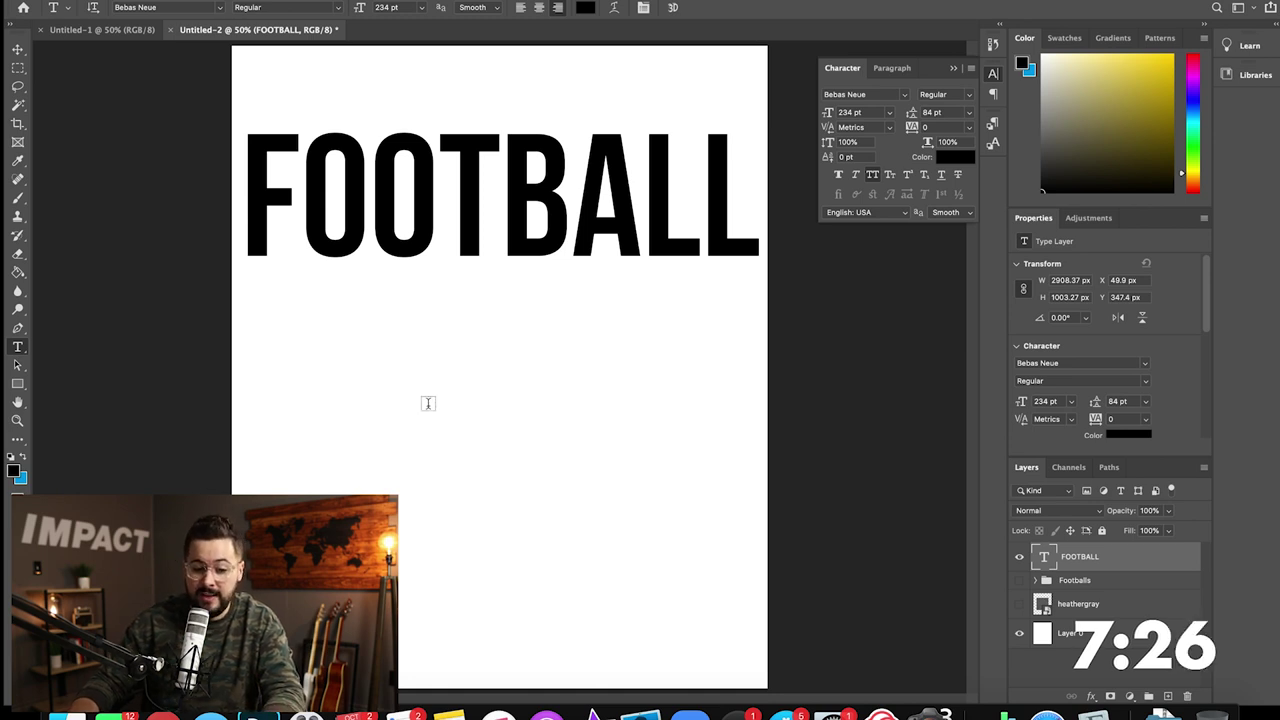
Step: Add a MOM text layer below FOOTBALL and reselect its text
left_click(459, 456)
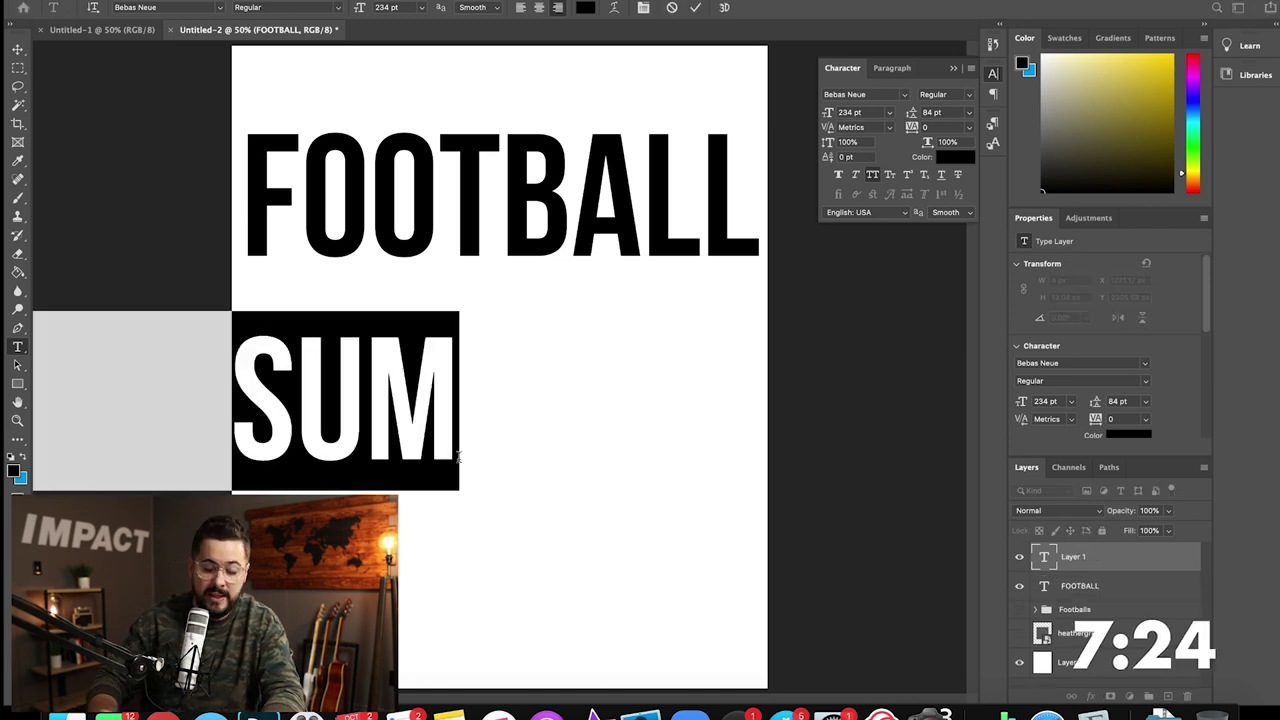
type("MOM")
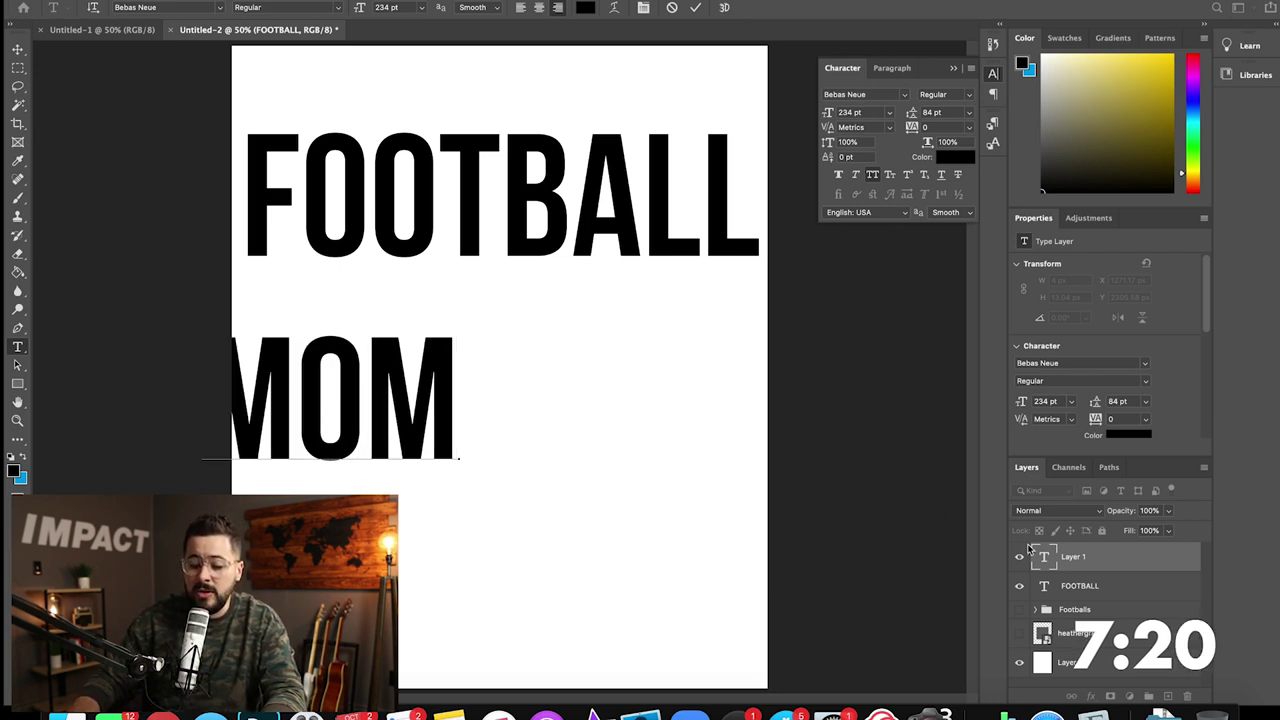
left_click(1041, 561)
double_click(1043, 557)
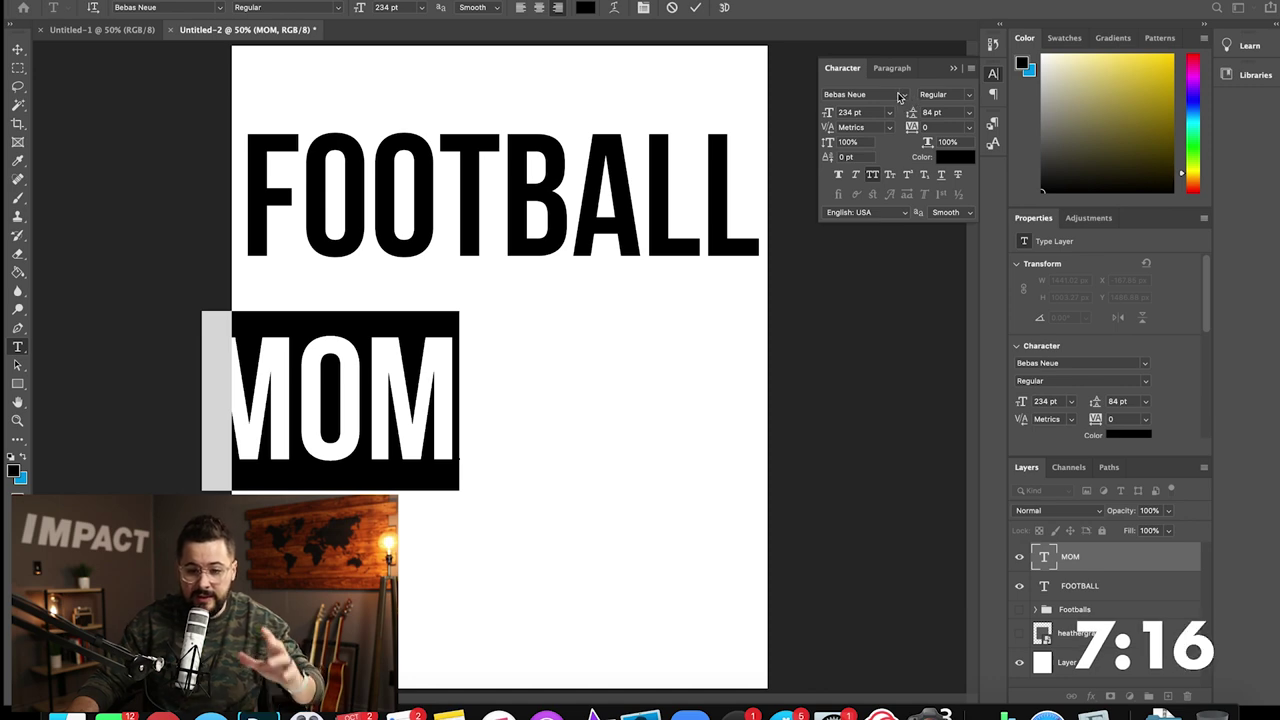
Step: Set MOM in South Wind at 321 pt, move it toward the page centre, and commit
type("HOLLY")
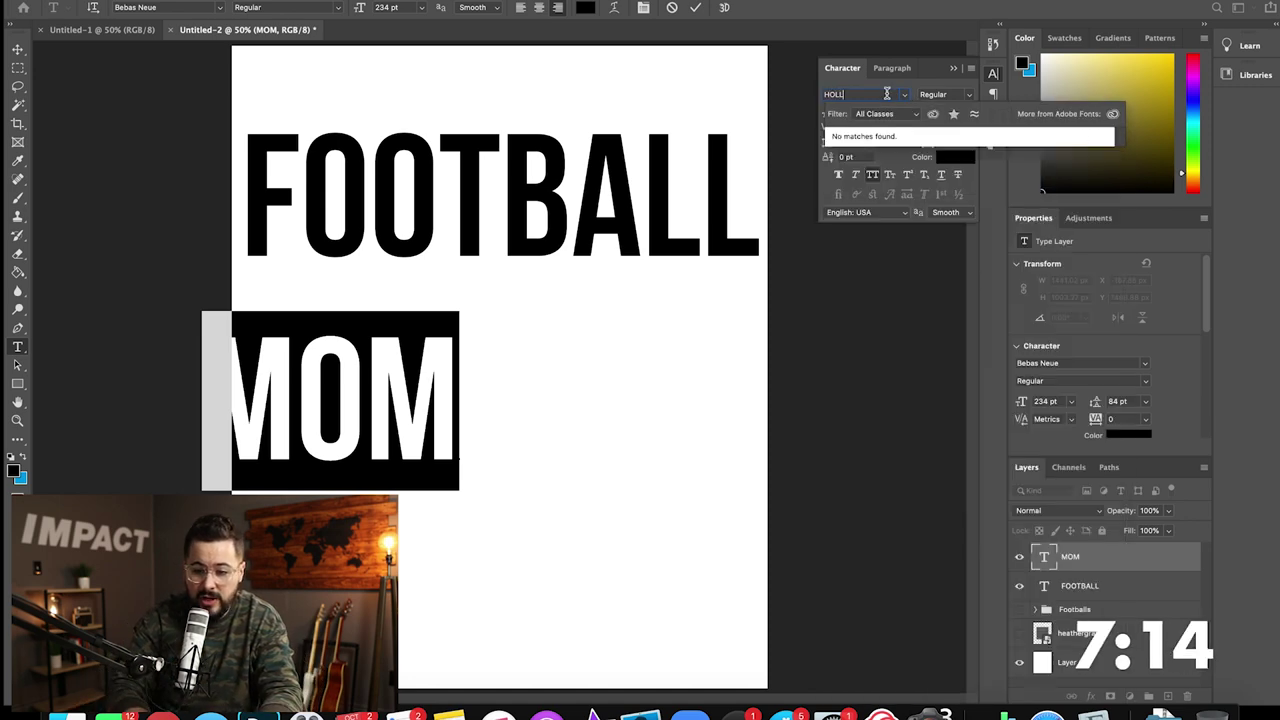
key("BackSpace")
key("BackSpace")
key("BackSpace")
key("BackSpace")
key("BackSpace")
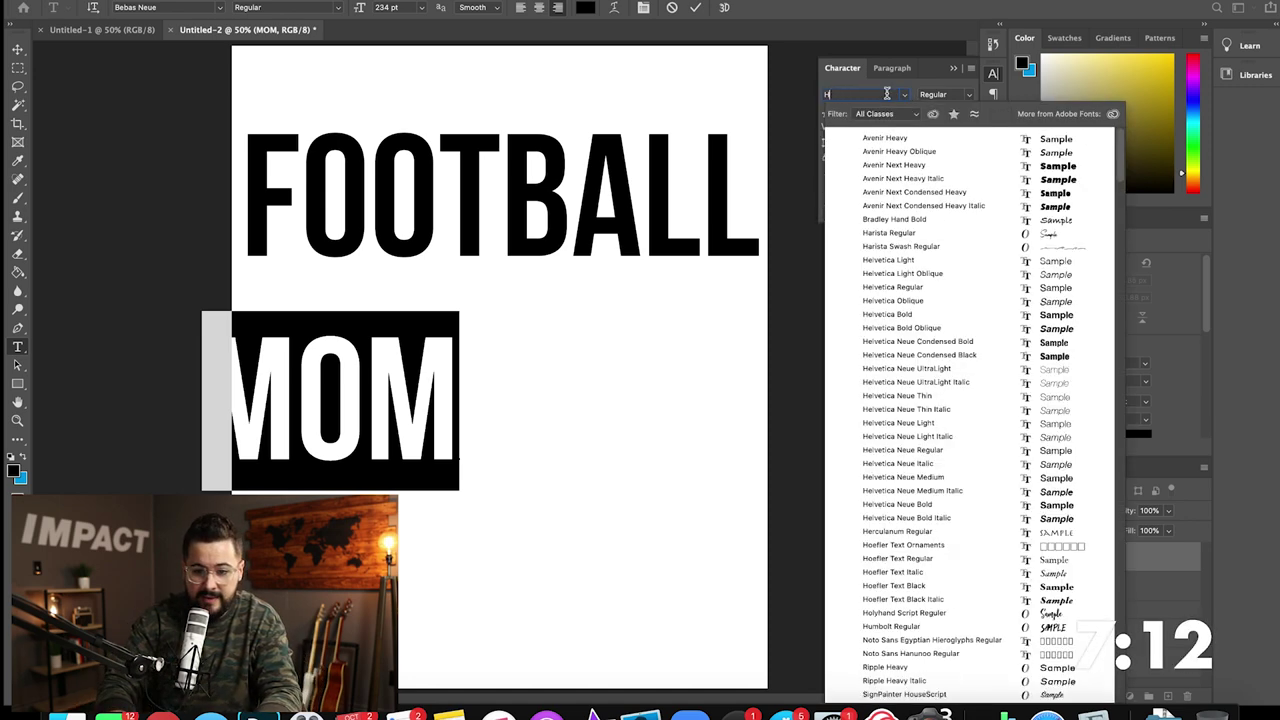
type("holly")
key("BackSpace")
key("BackSpace")
key("BackSpace")
key("BackSpace")
key("BackSpace")
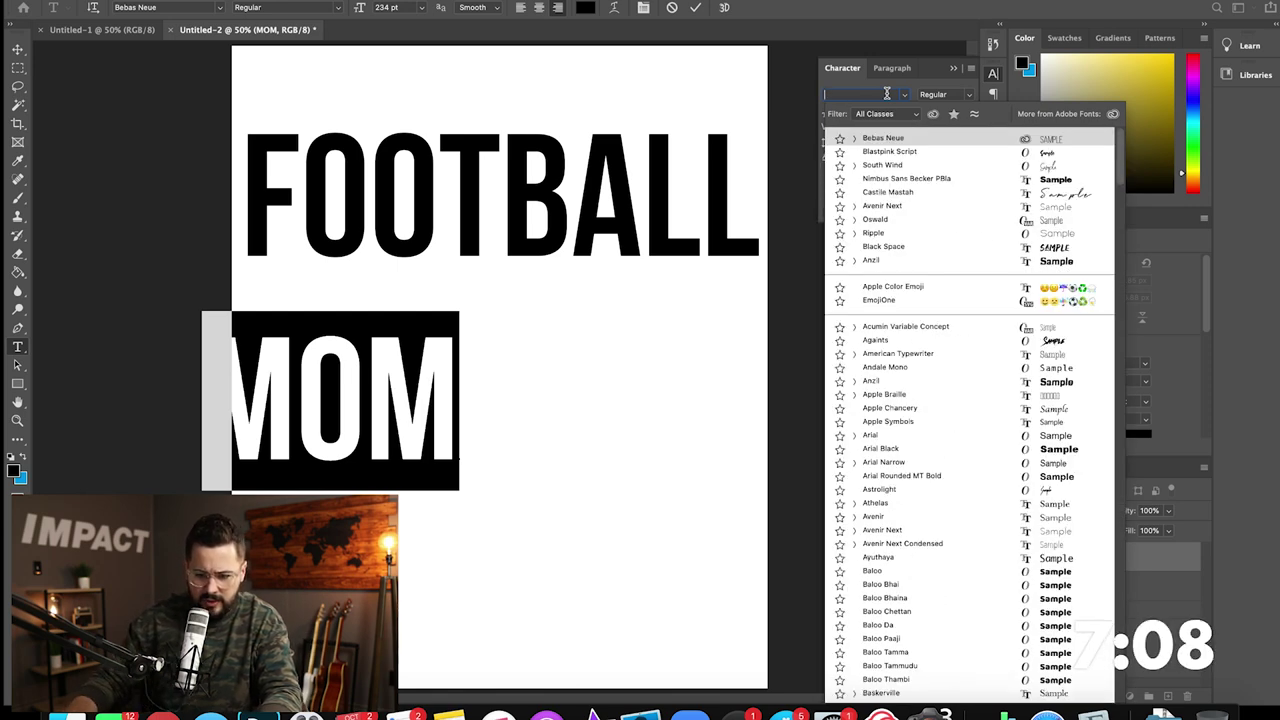
left_click(933, 170)
left_click_drag(830, 114, 917, 114)
left_click_drag(511, 590, 743, 646)
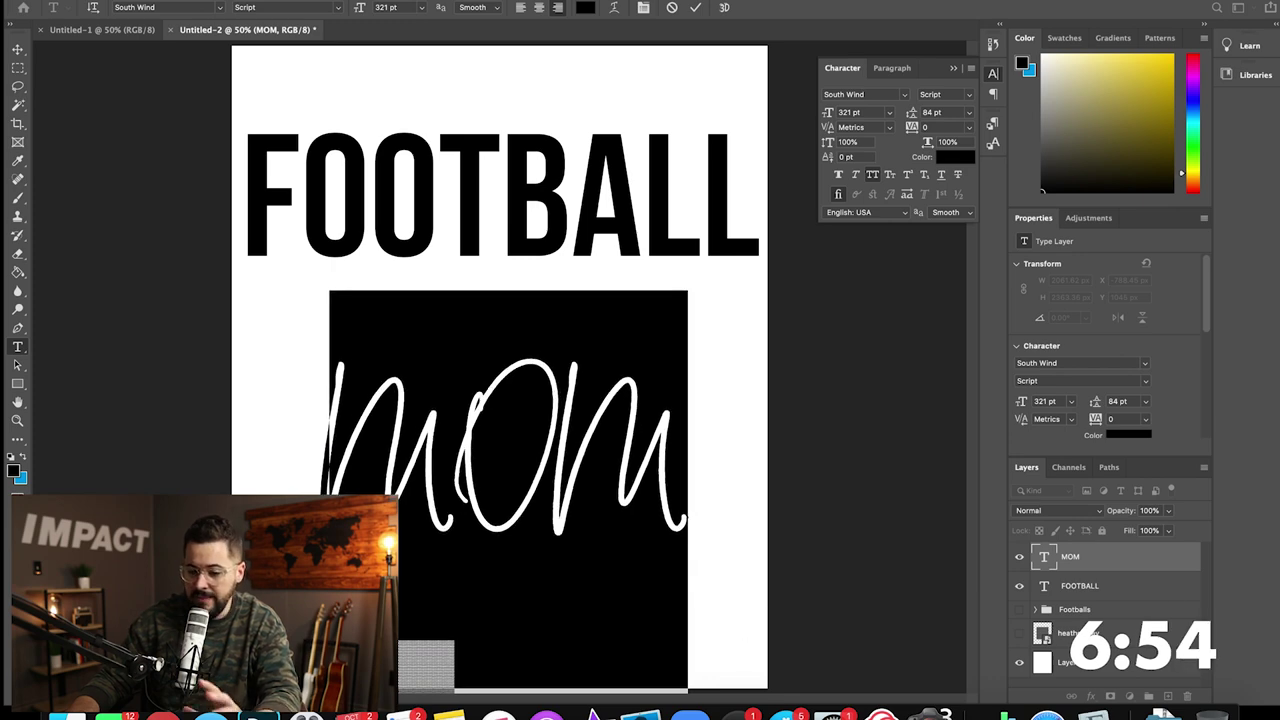
left_click(1147, 588)
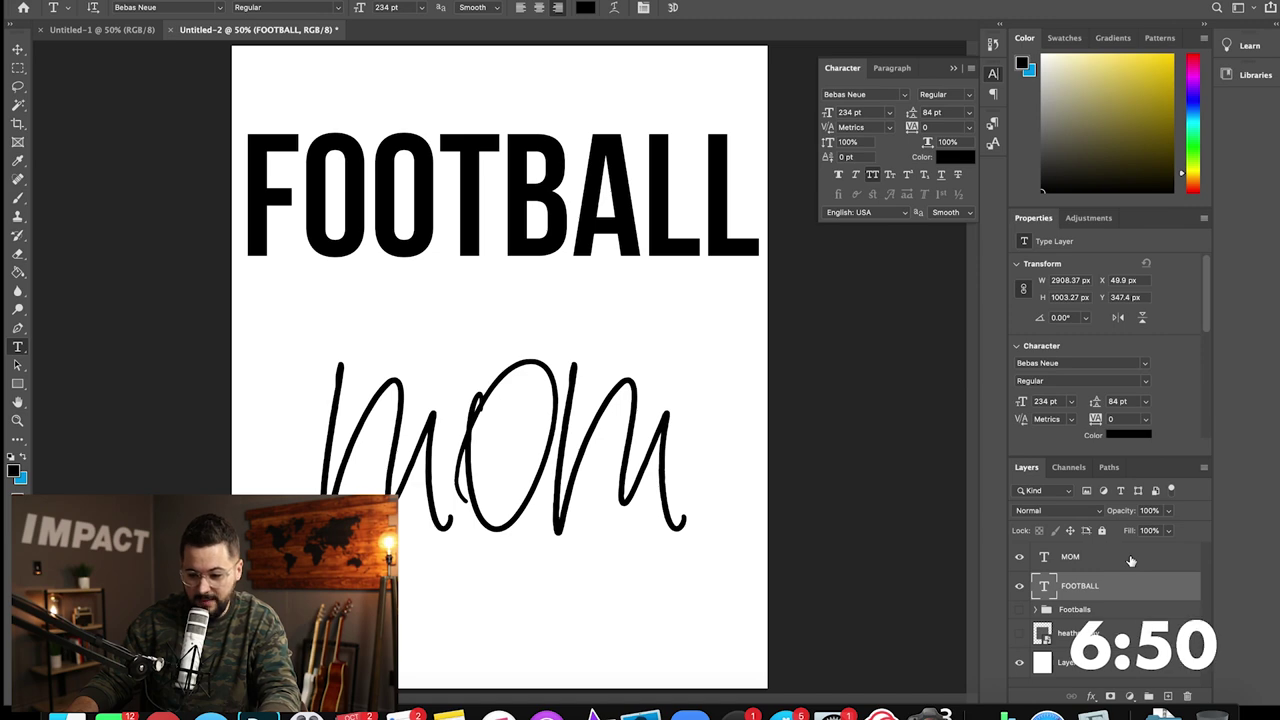
Step: Expand the Footballs group, show a football heart, and hide the MOM layer
left_click(1131, 561)
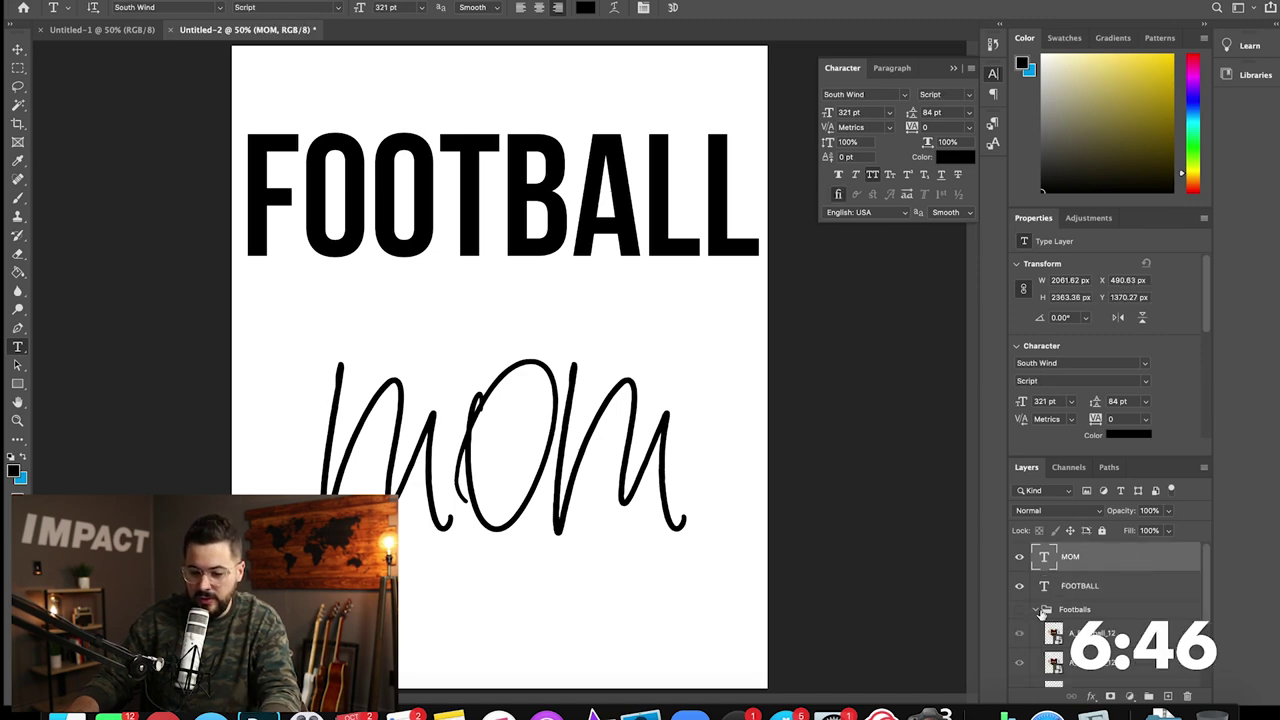
left_click(1035, 609)
scroll(1016, 571, "up", 2)
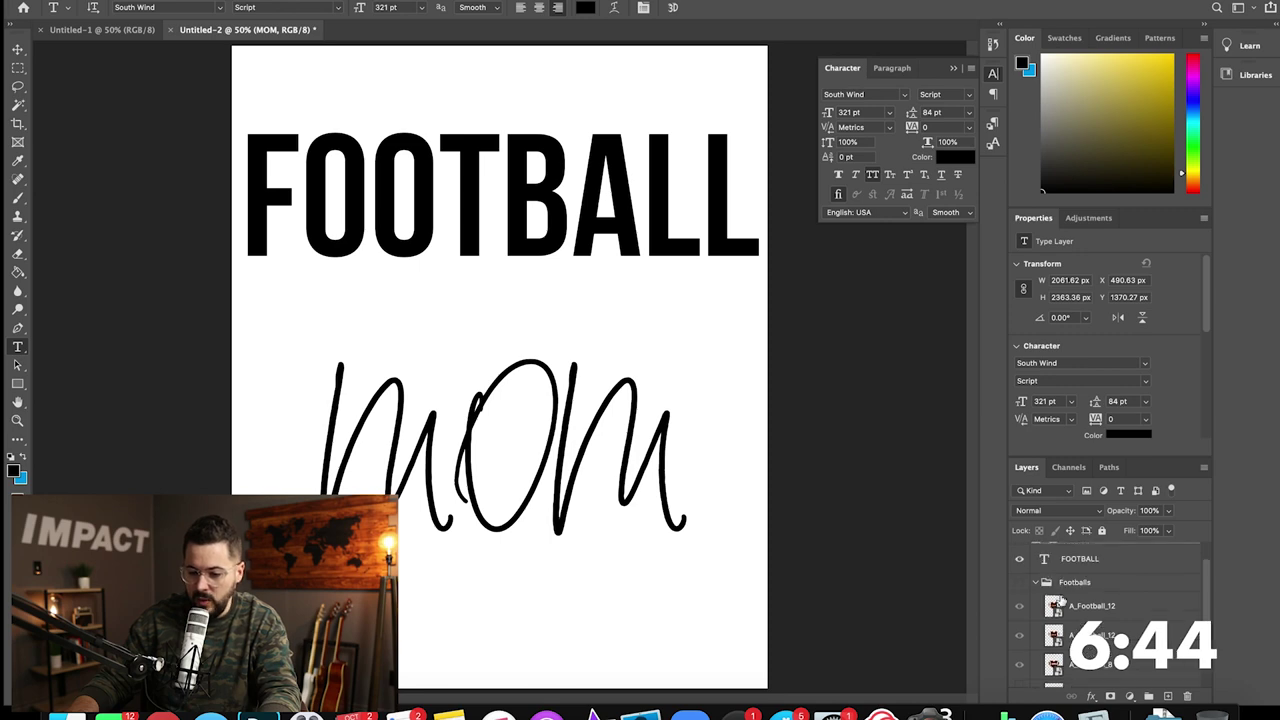
left_click(1021, 597)
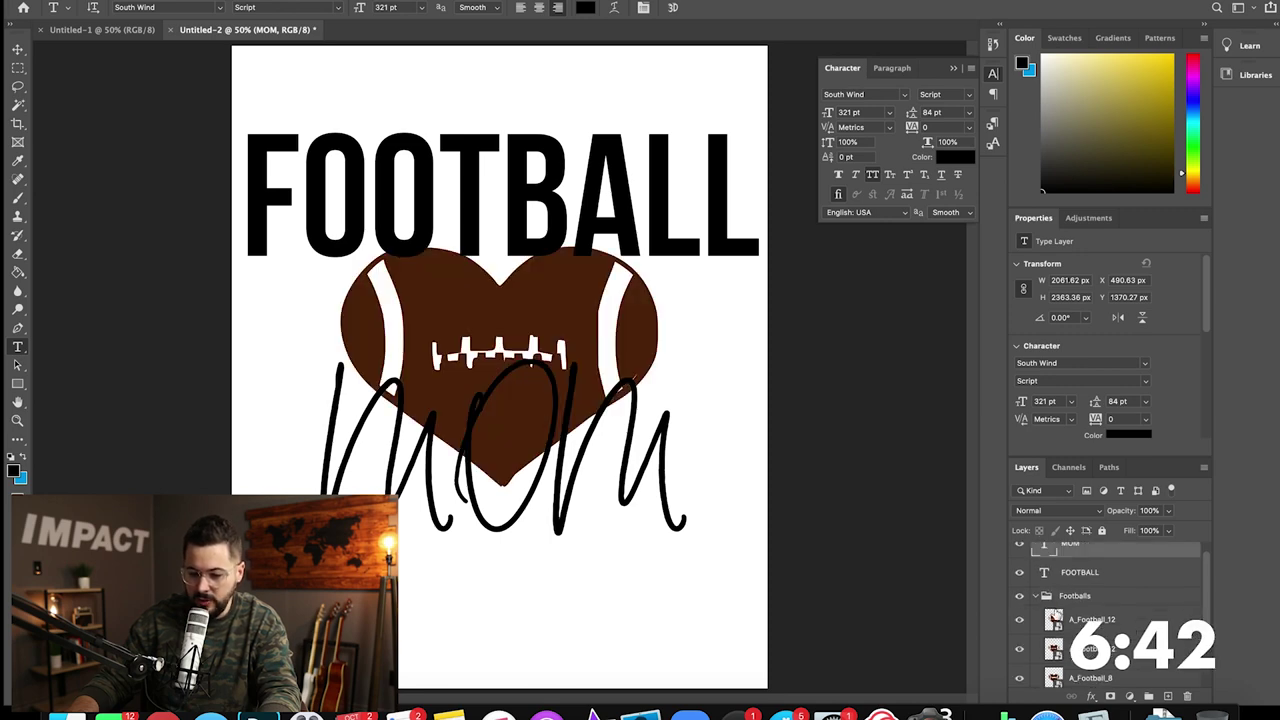
scroll(1047, 603, "up", 1)
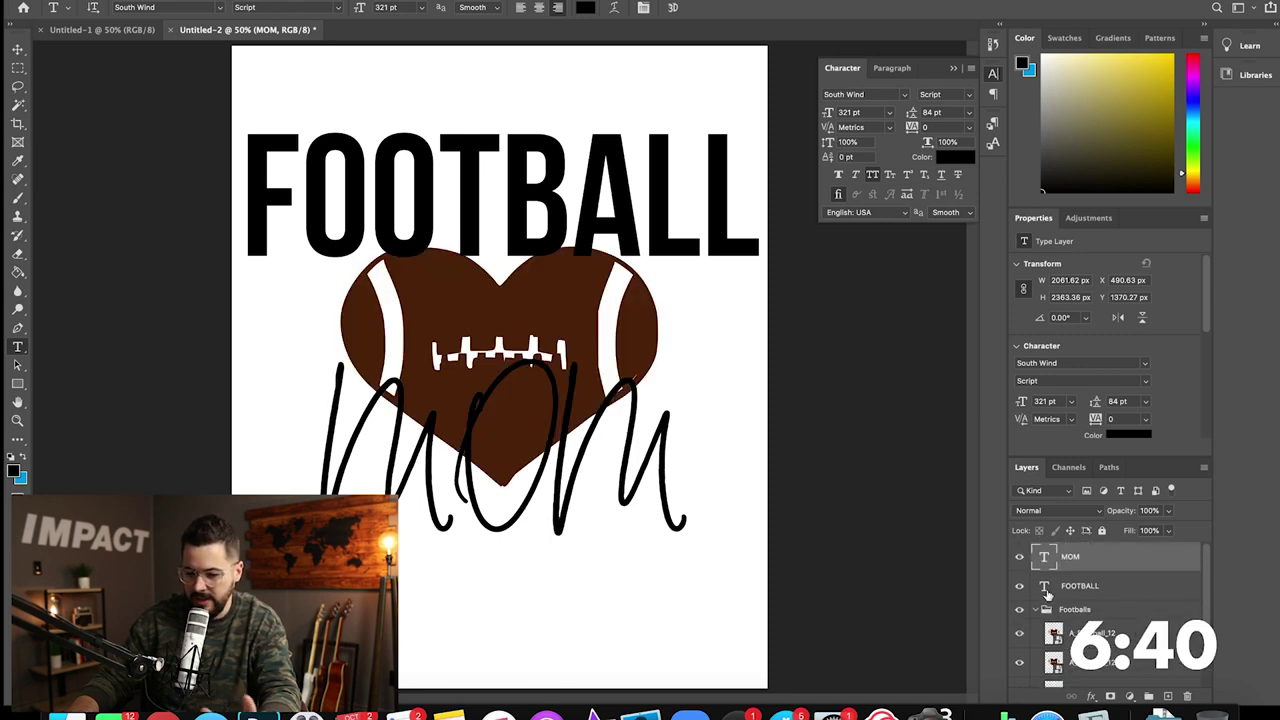
left_click(1019, 556)
scroll(1056, 608, "down", 3)
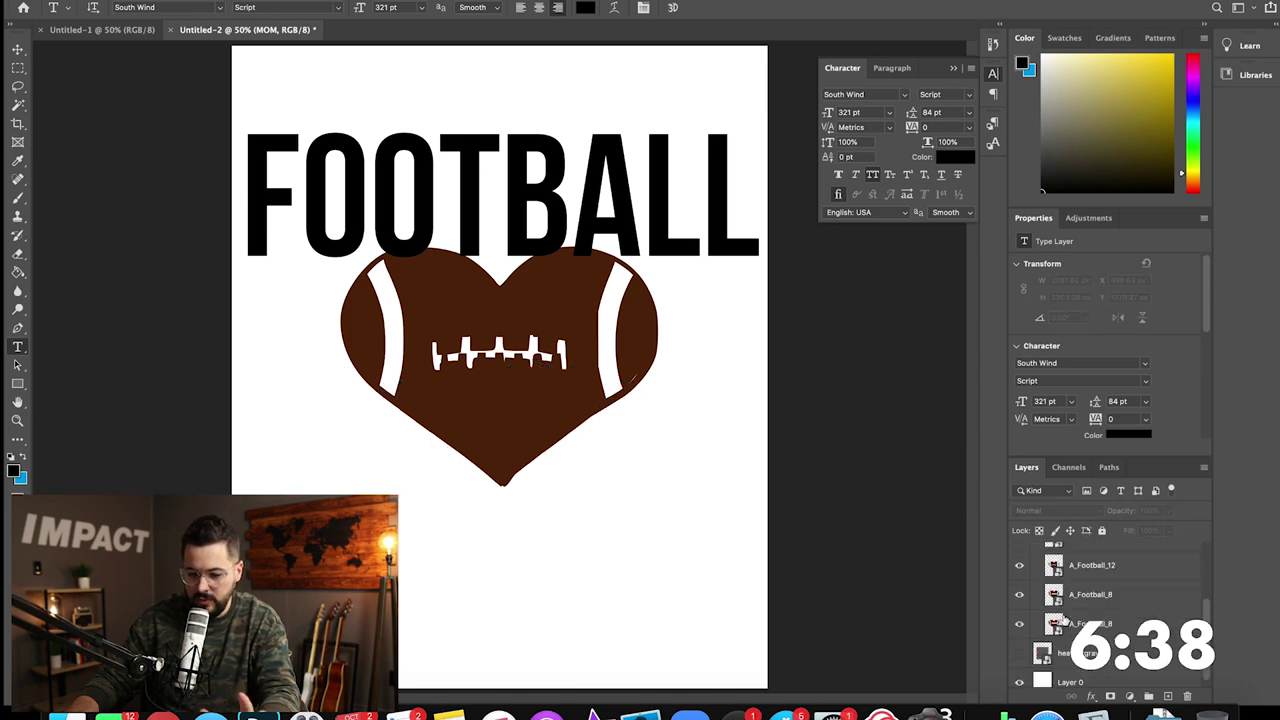
Step: Hide the A_Football_8 layers and compare the two A_Football_12 heart versions
left_click(1020, 624)
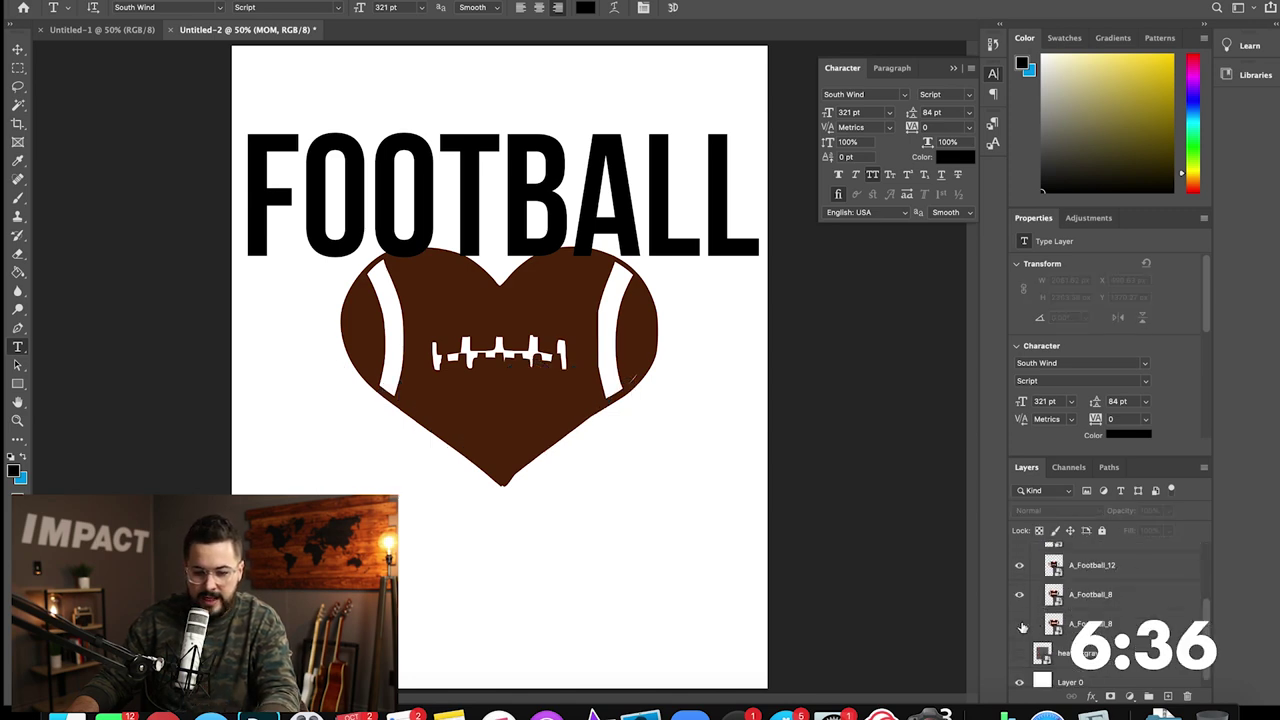
left_click(1020, 594)
left_click(1020, 568)
scroll(1063, 600, "up", 1)
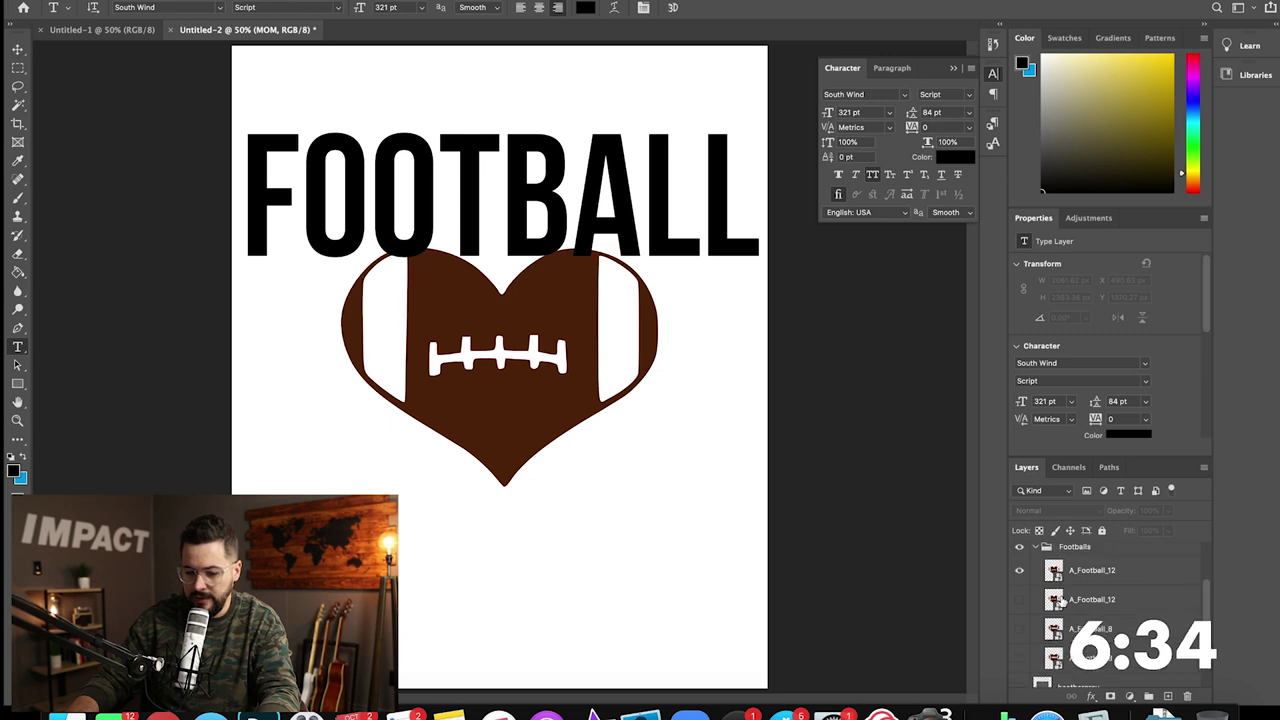
left_click(1021, 572)
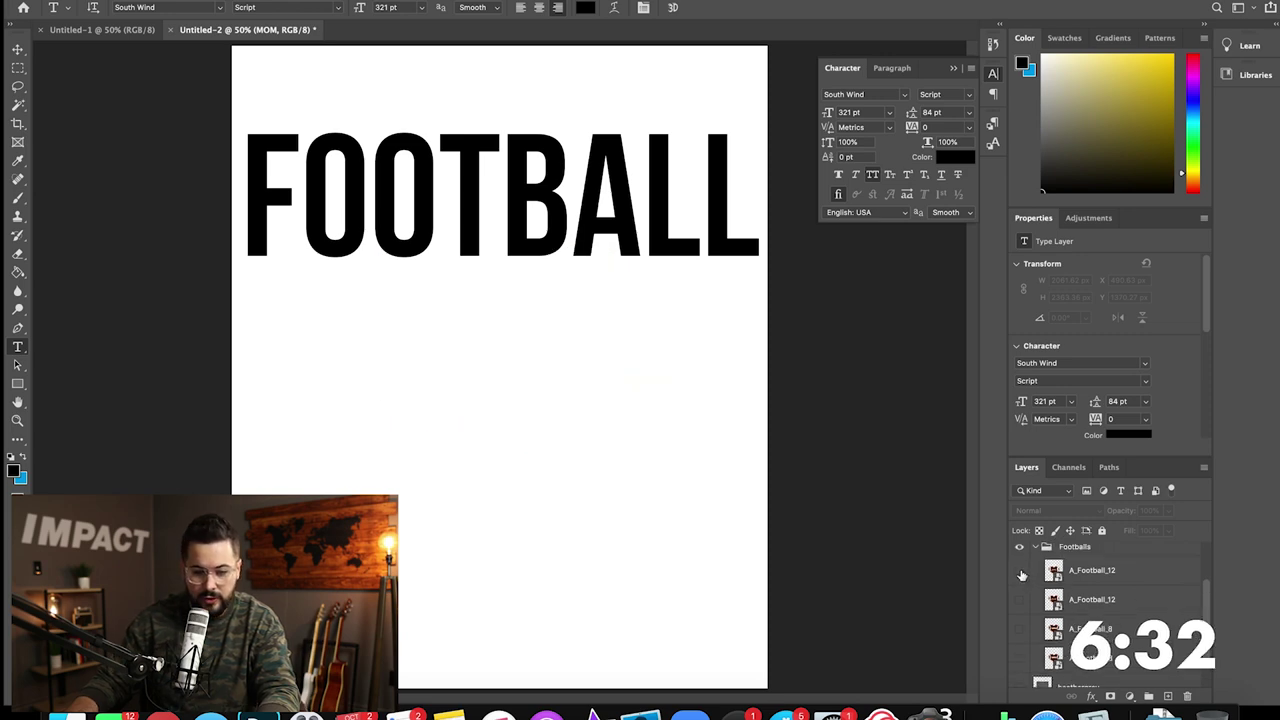
left_click(1021, 572)
left_click_drag(1021, 572, 1020, 600)
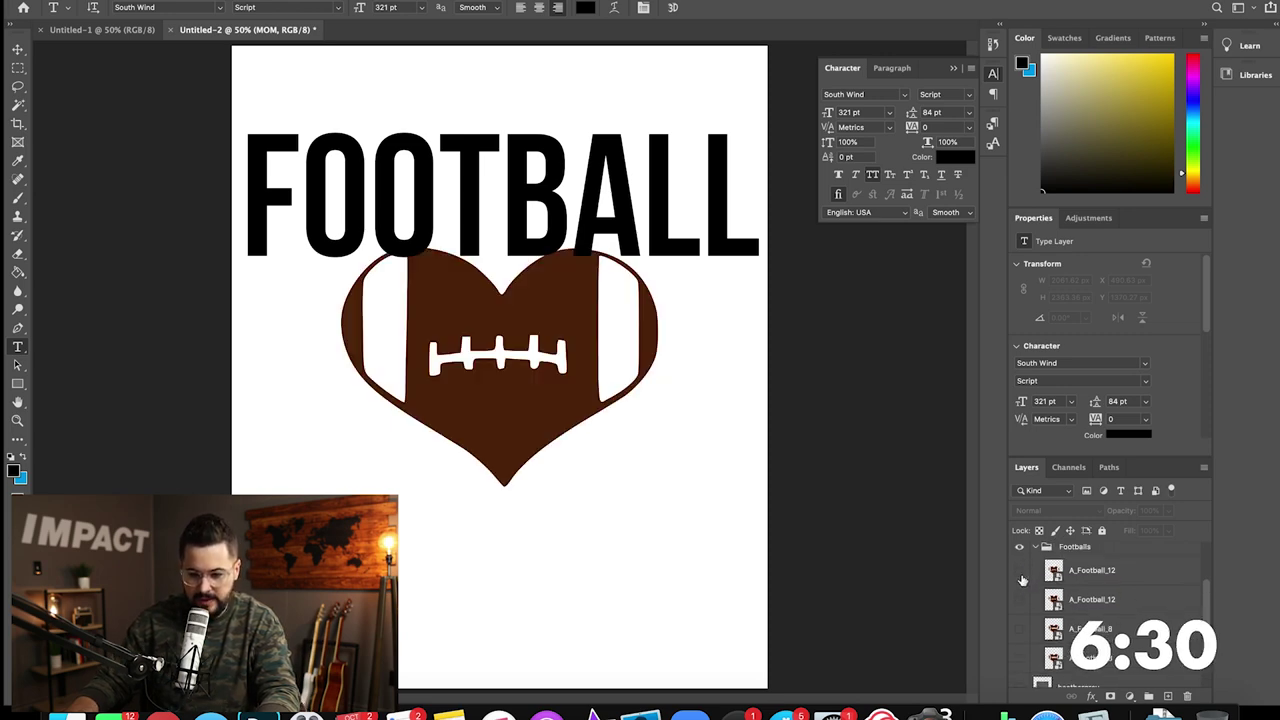
left_click(1020, 600)
left_click(1020, 600)
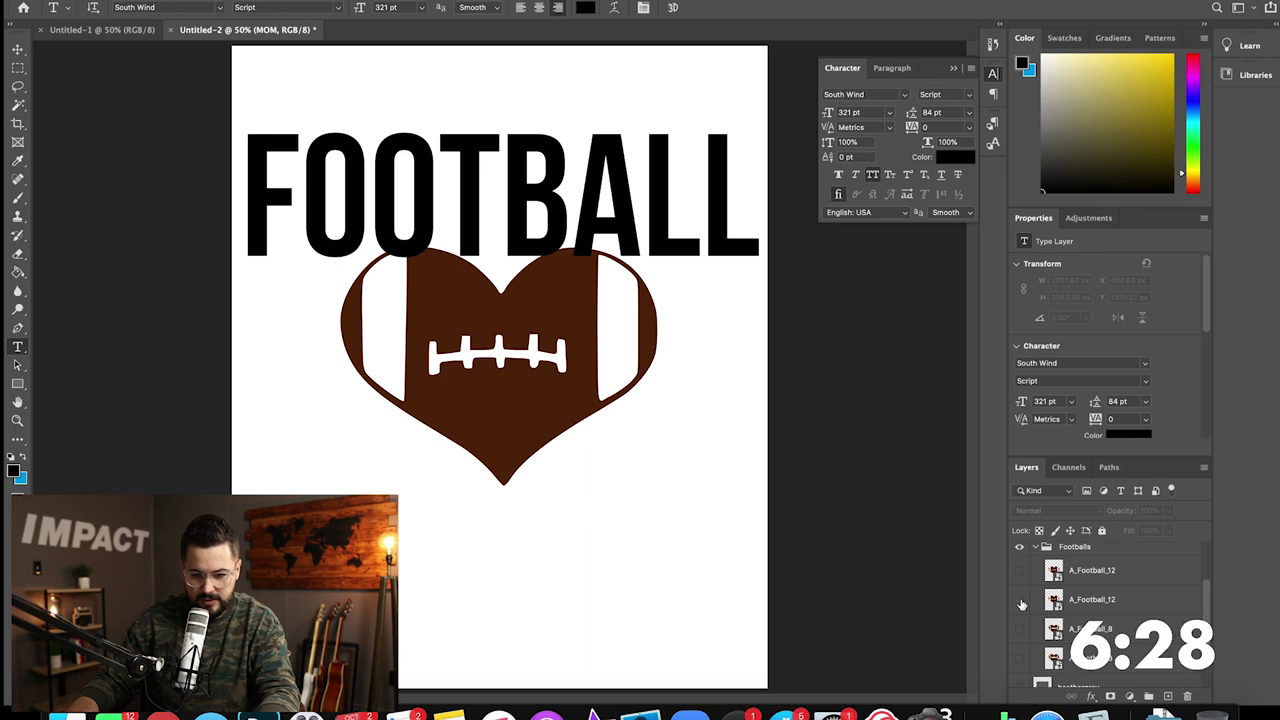
left_click(1020, 601)
left_click(1020, 573)
left_click(1020, 576)
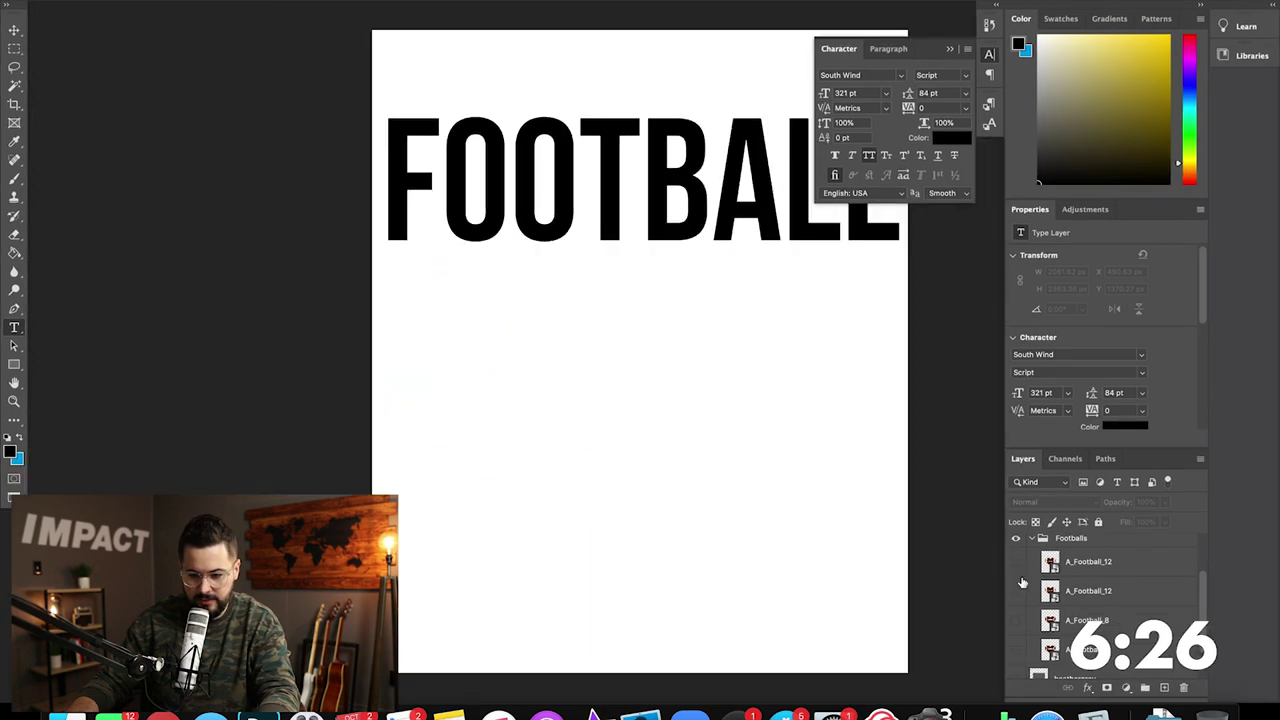
key("f")
key("f")
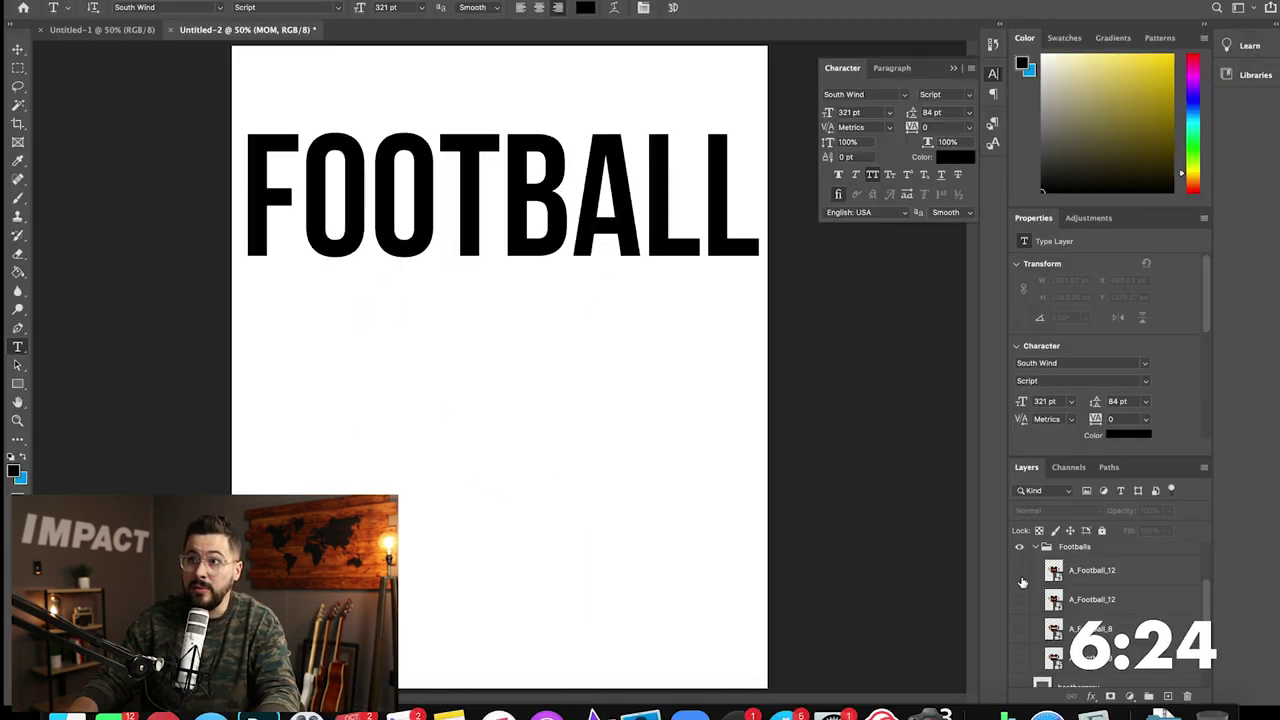
Step: Preview each football heart, keep the second A_Football_12 visible, and select that layer
left_click(1020, 630)
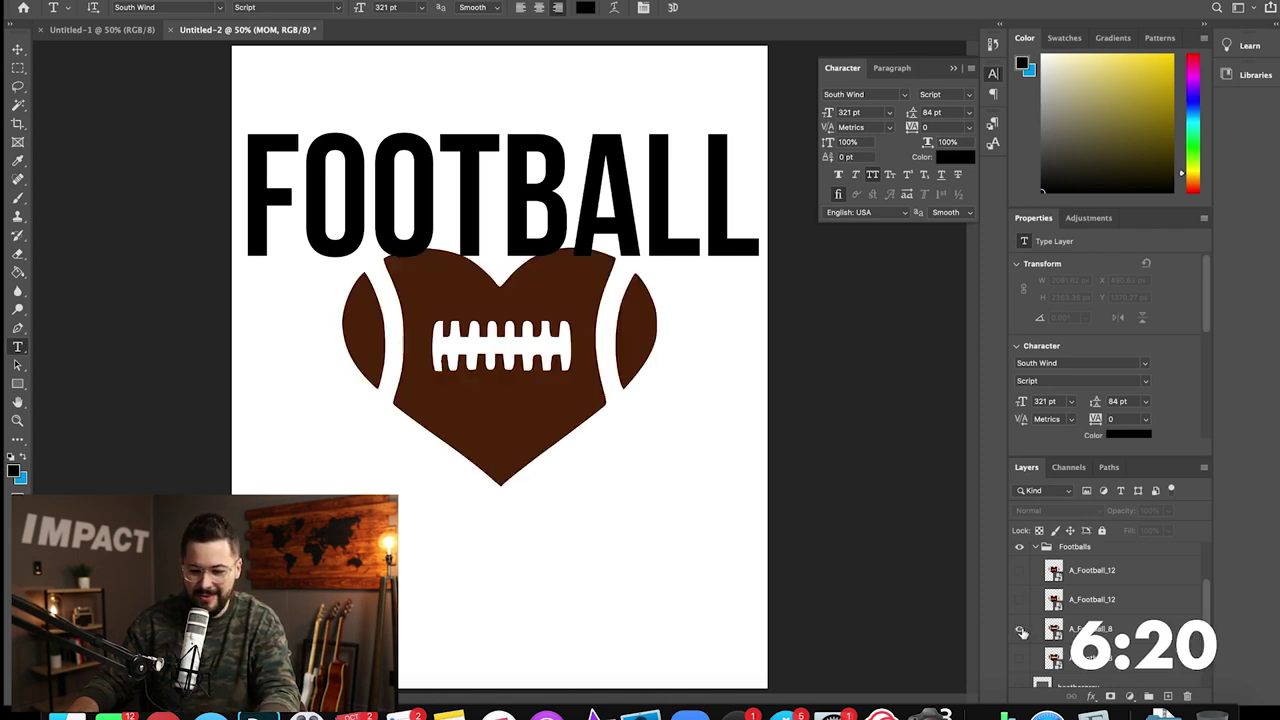
left_click(1020, 630)
left_click(1019, 660)
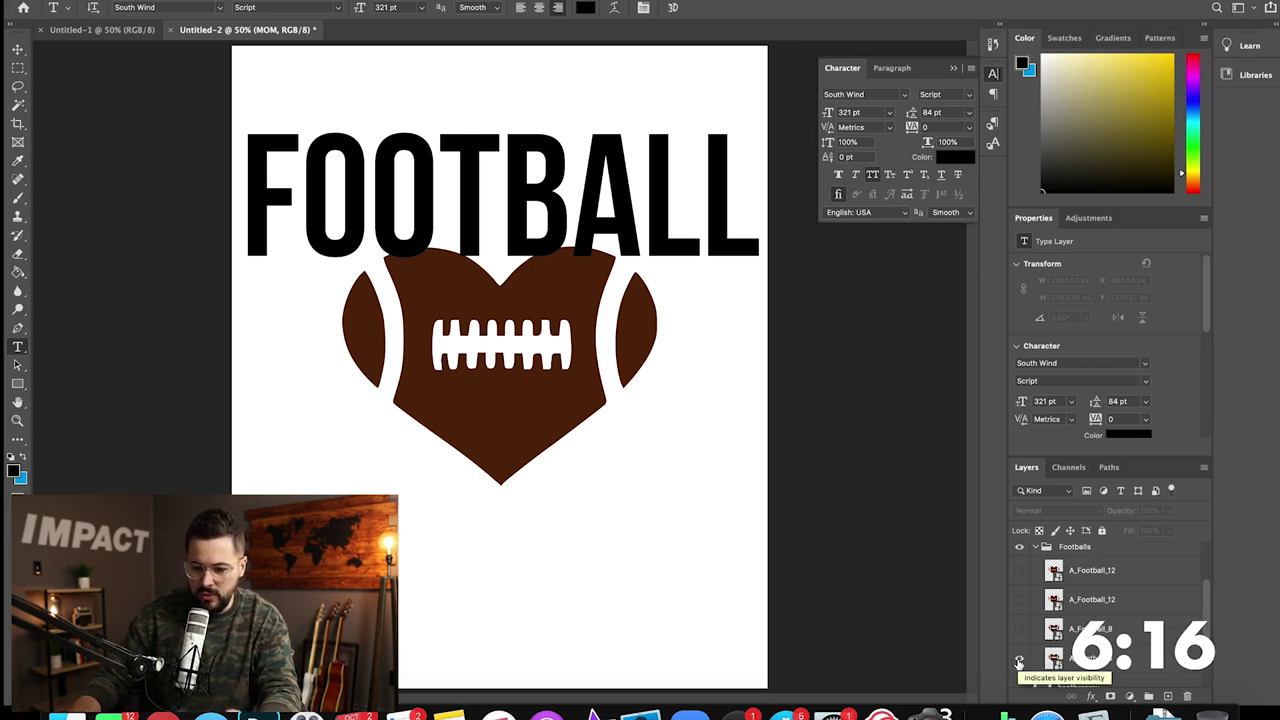
left_click(1019, 660)
left_click(1020, 598)
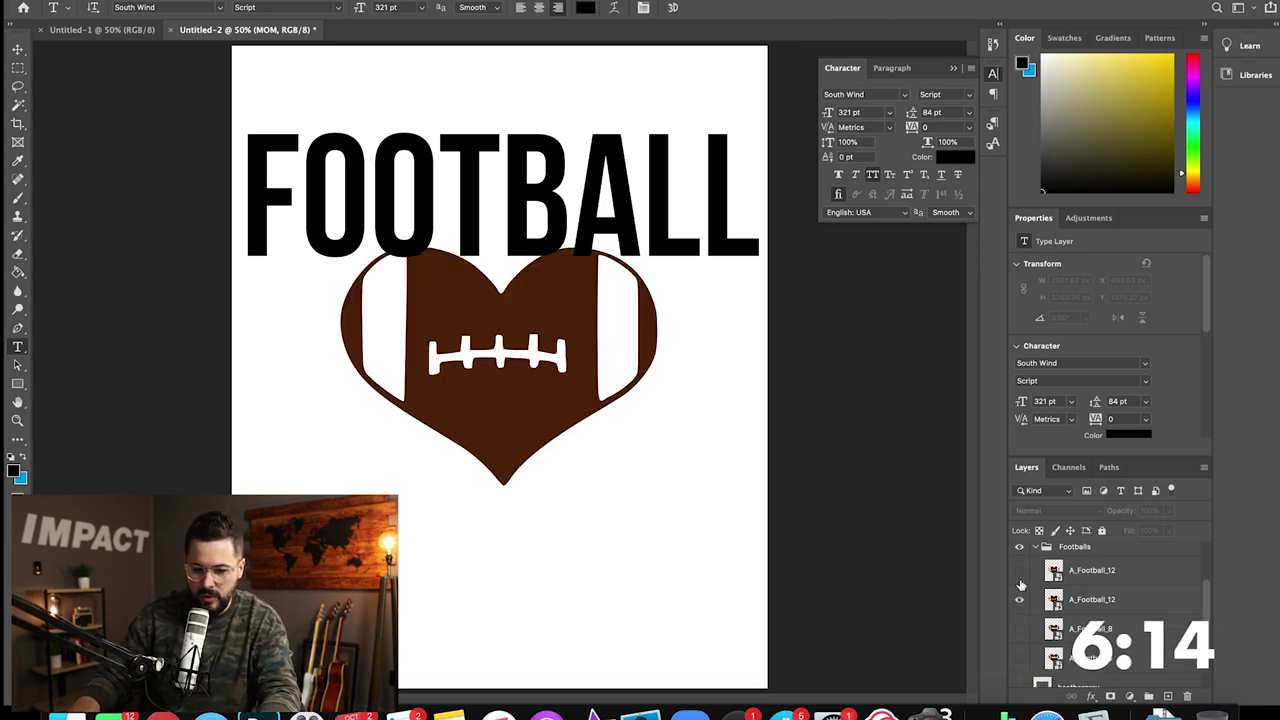
left_click(1020, 600)
left_click(1020, 571)
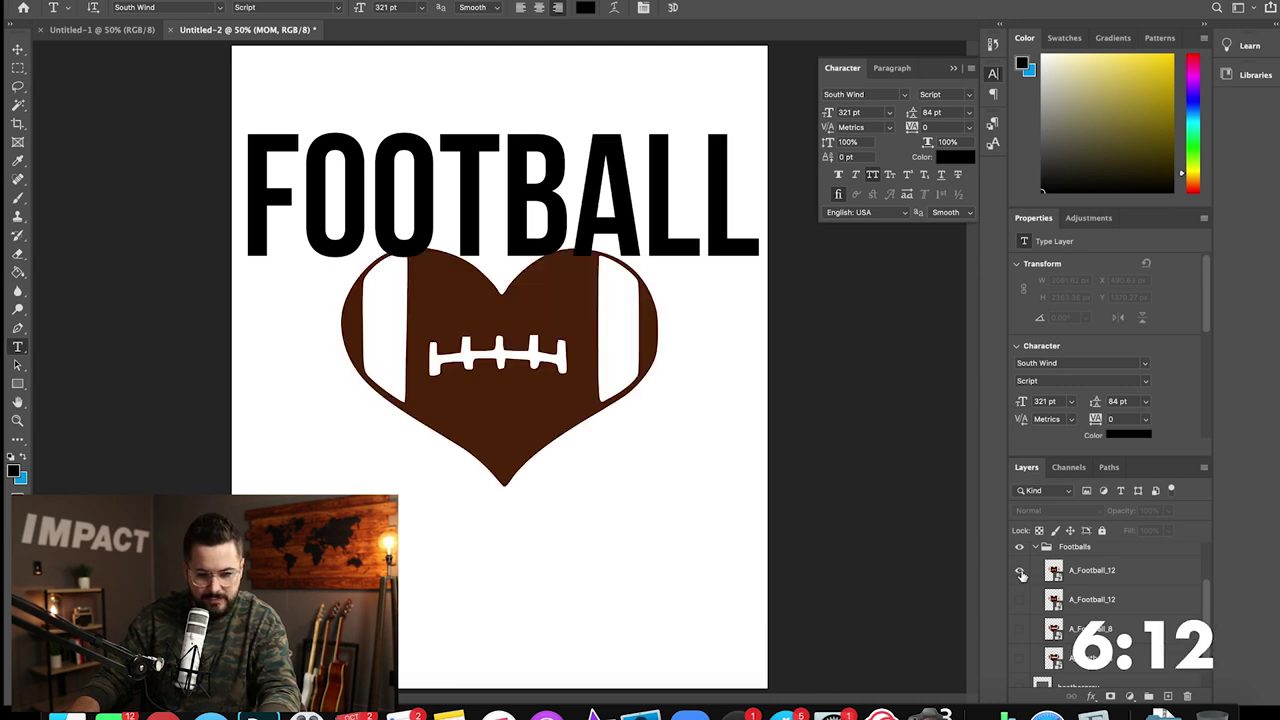
left_click(1020, 571)
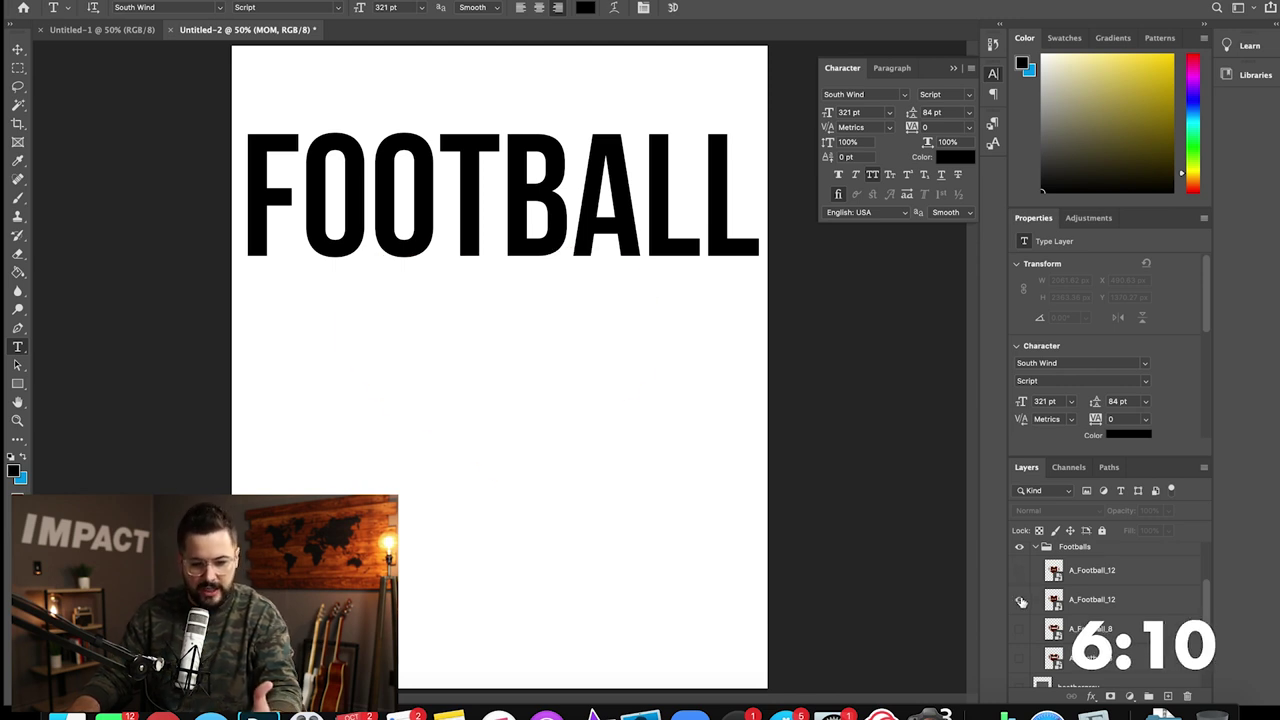
left_click(1020, 600)
left_click(1085, 604)
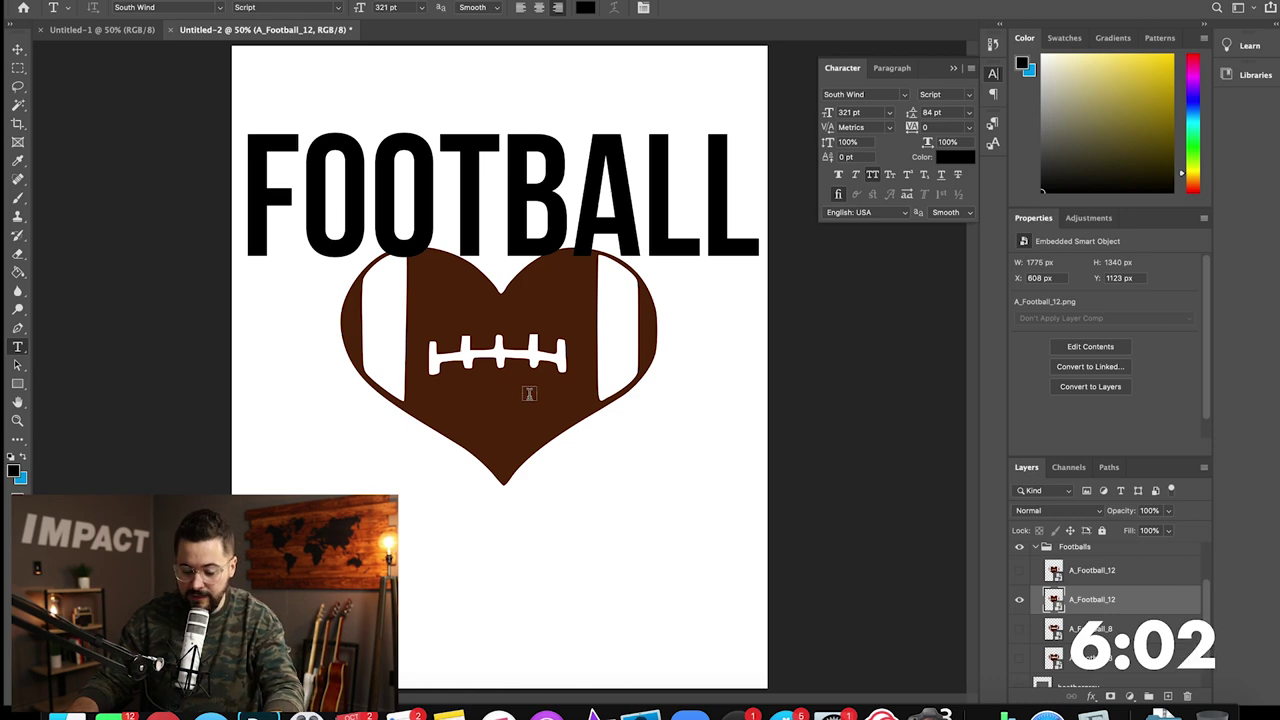
Step: Move the A_Football_12 heart down, scale it to 76.2%, and centre it below FOOTBALL
key("v")
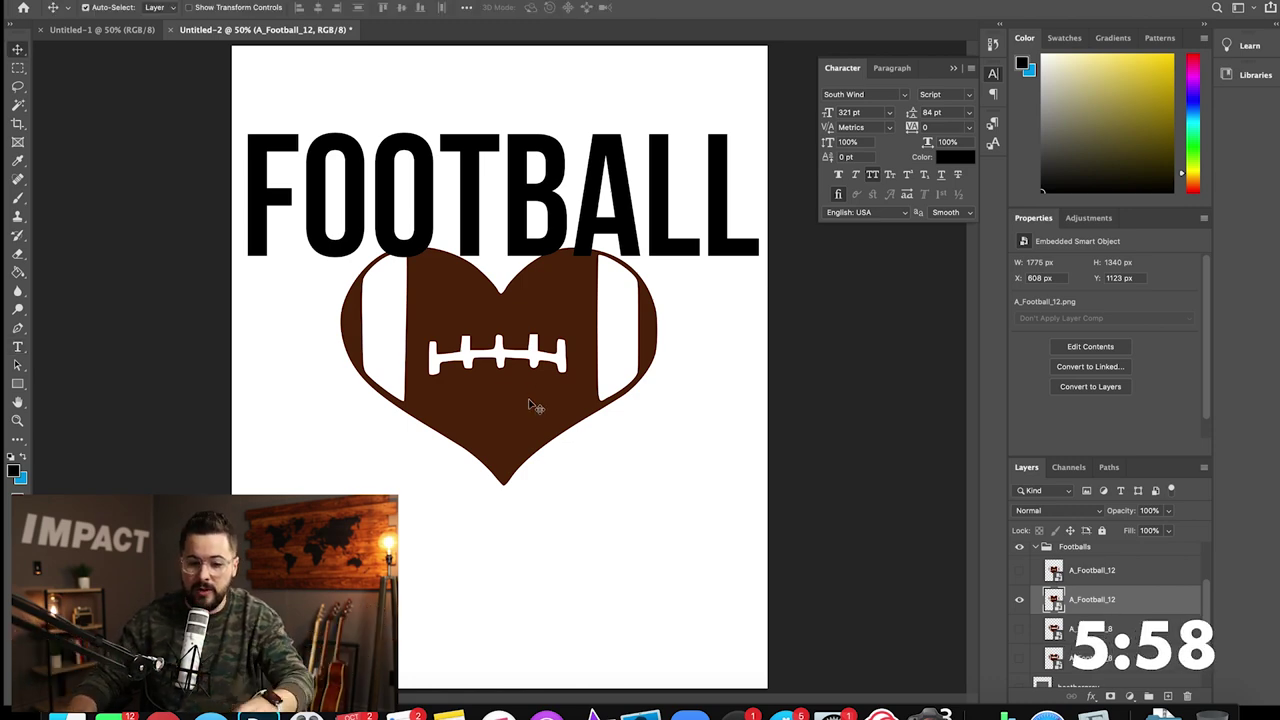
left_click_drag(530, 405, 524, 475)
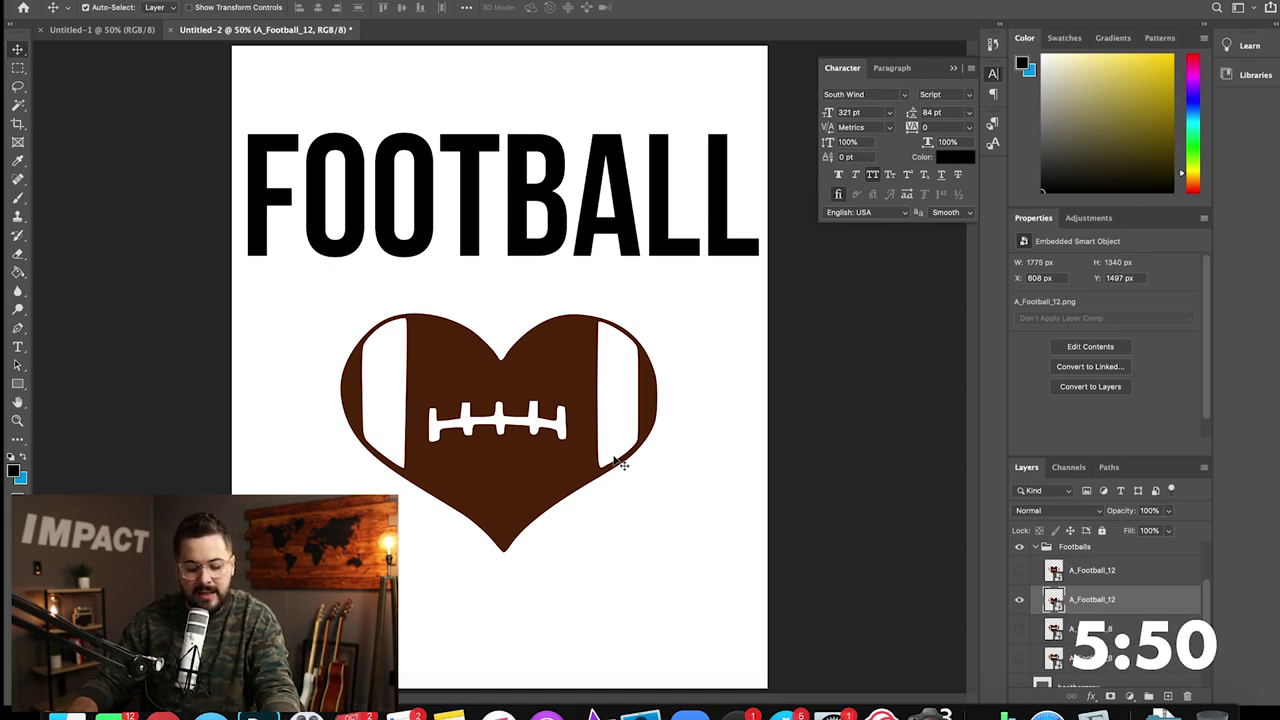
key("super+t")
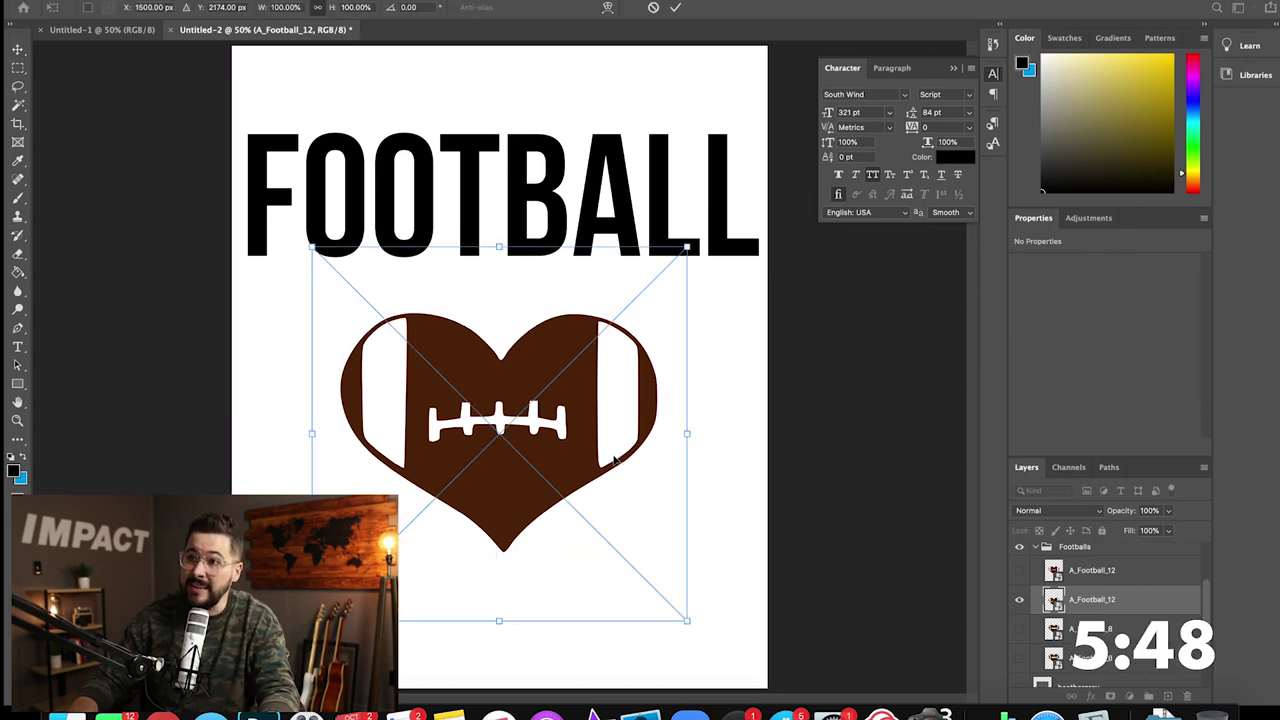
left_click_drag(686, 620, 598, 517)
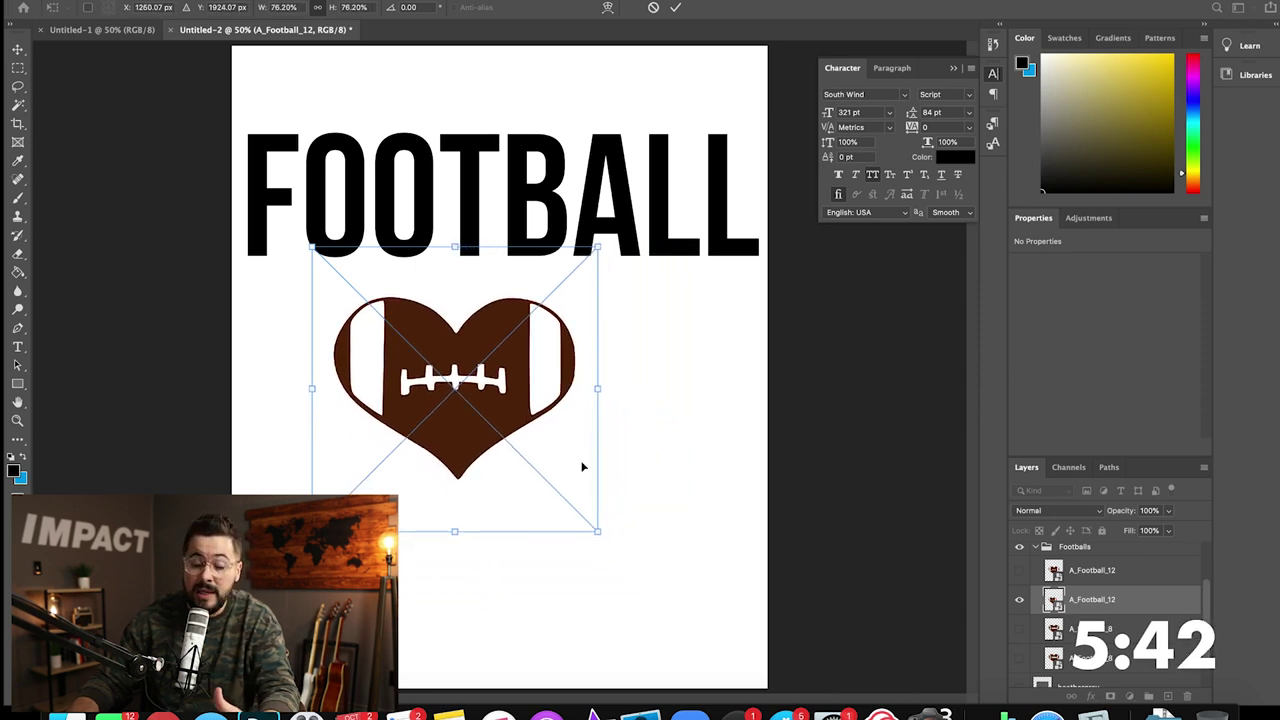
left_click_drag(525, 390, 571, 410)
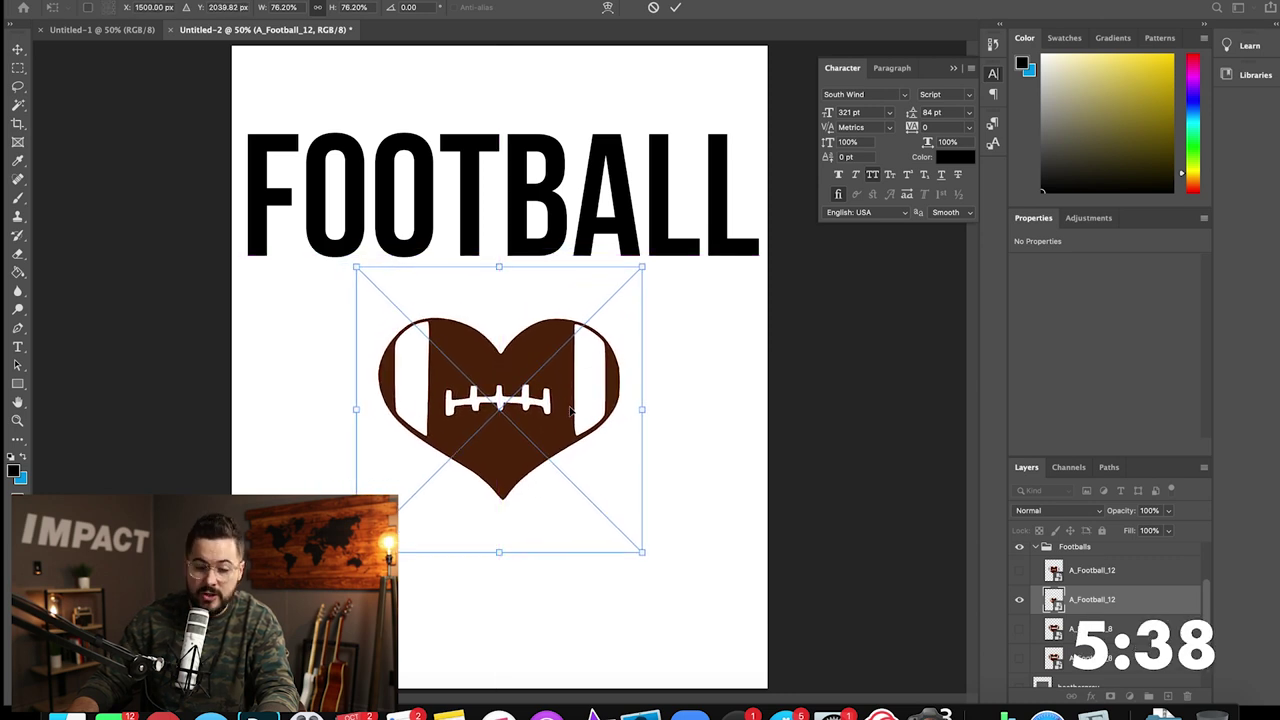
key("Return")
scroll(1068, 630, "up", 2)
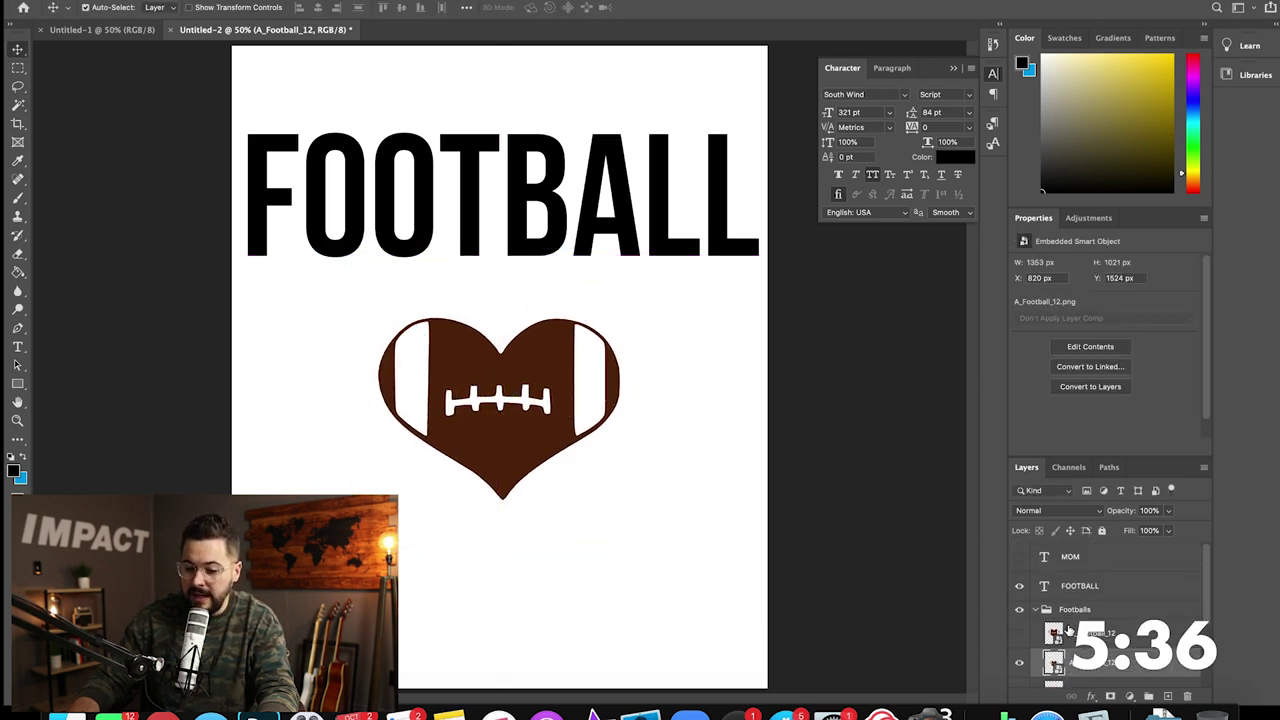
Step: Show MOM again, enlarge it to 417 pt, and shift it right across the heart
left_click(1020, 557)
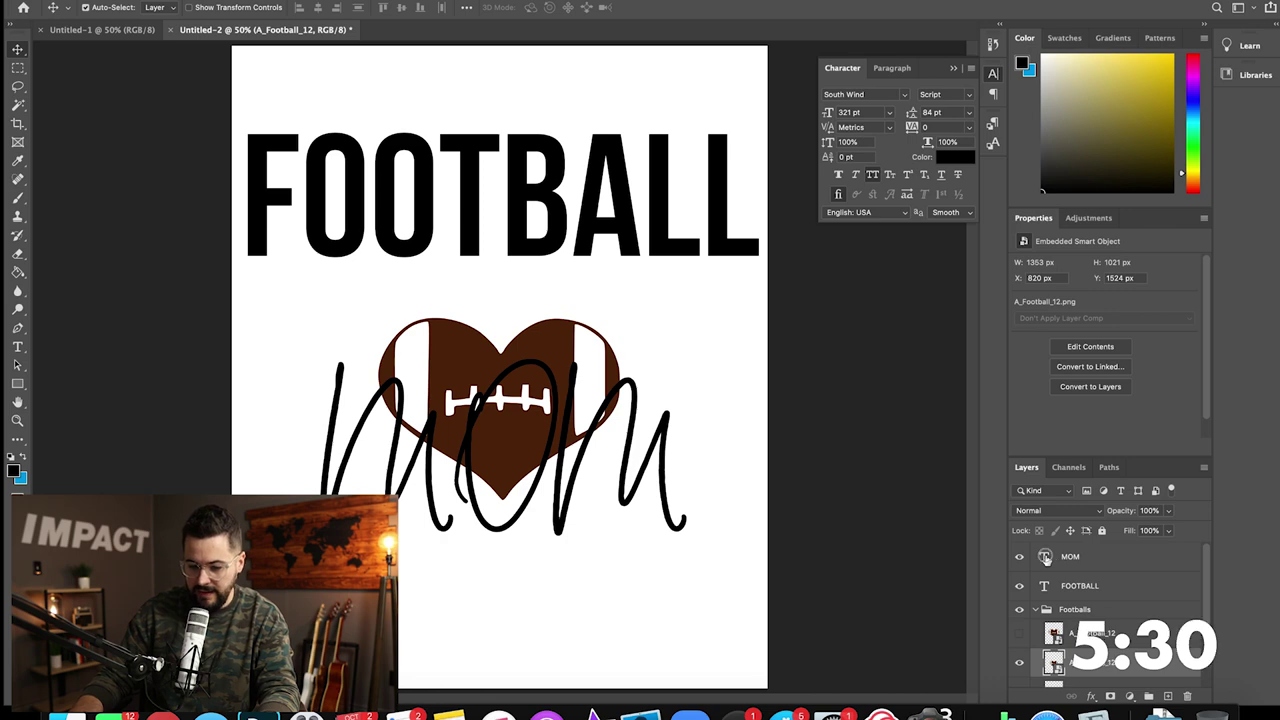
double_click(1047, 559)
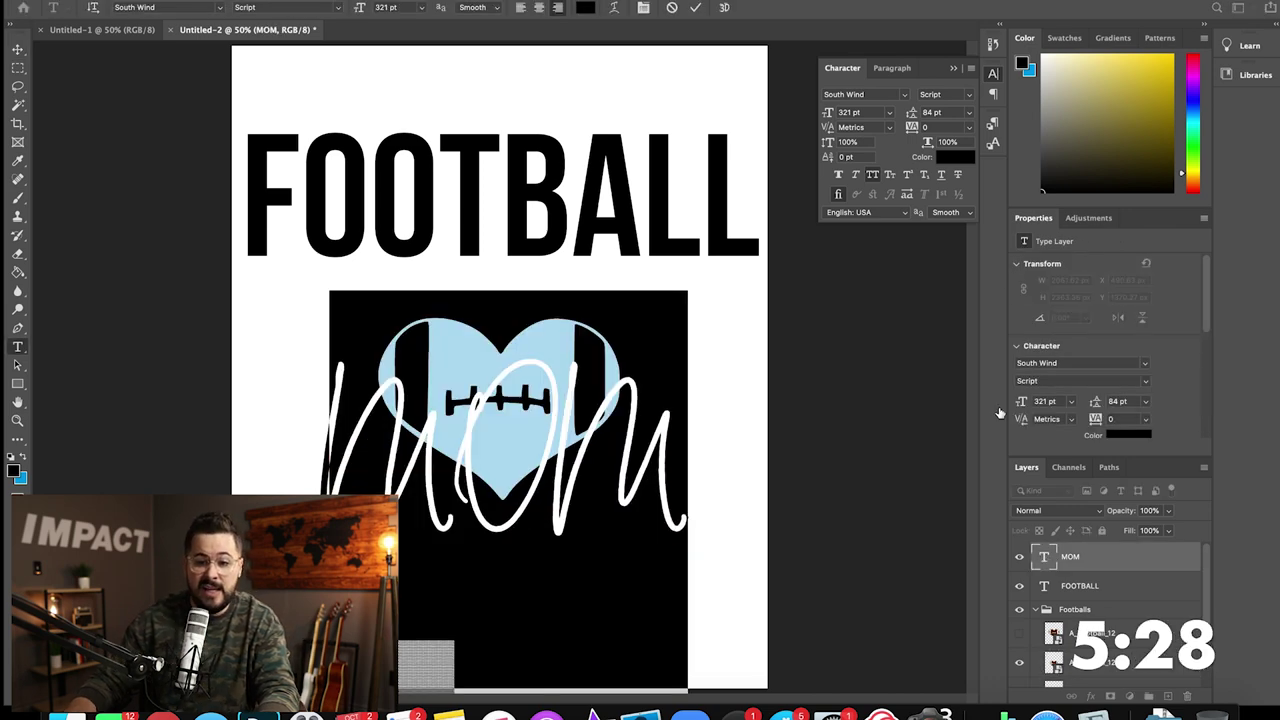
left_click_drag(830, 113, 902, 113)
left_click_drag(780, 414, 831, 388)
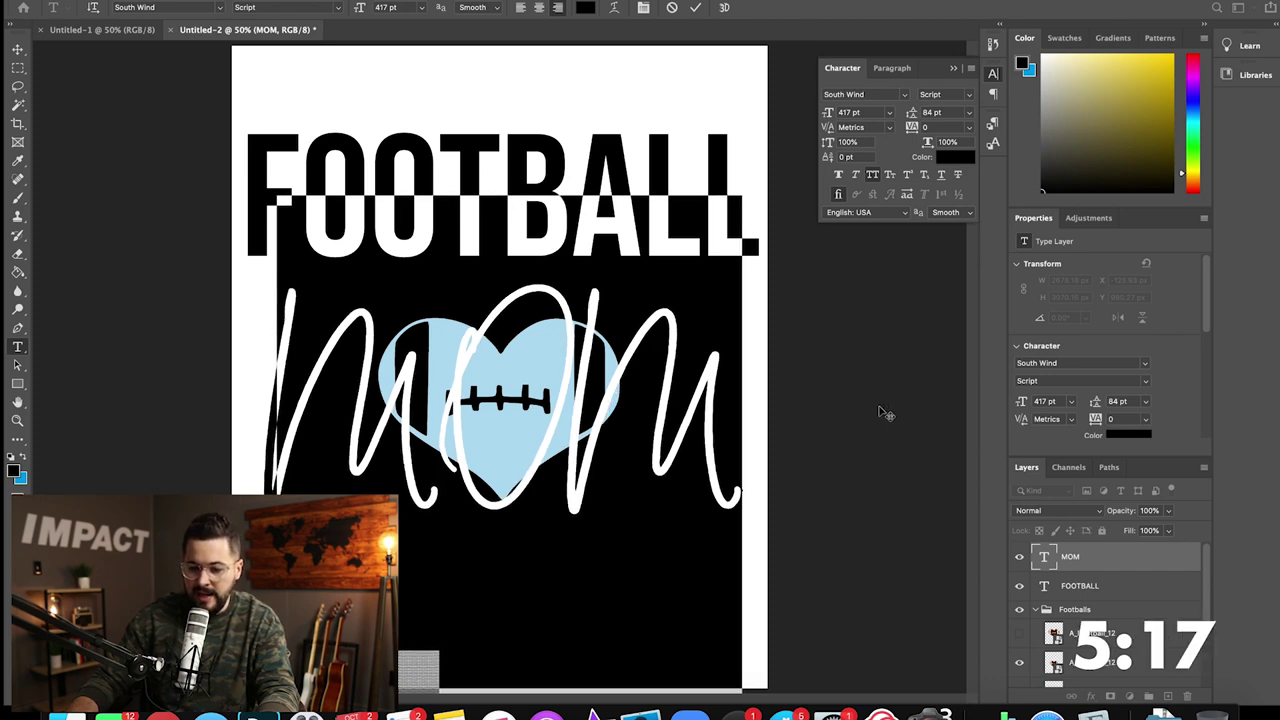
key("Escape")
key("v")
Step: Duplicate the MOM text layer into a MOM copy layer
left_click(1146, 582)
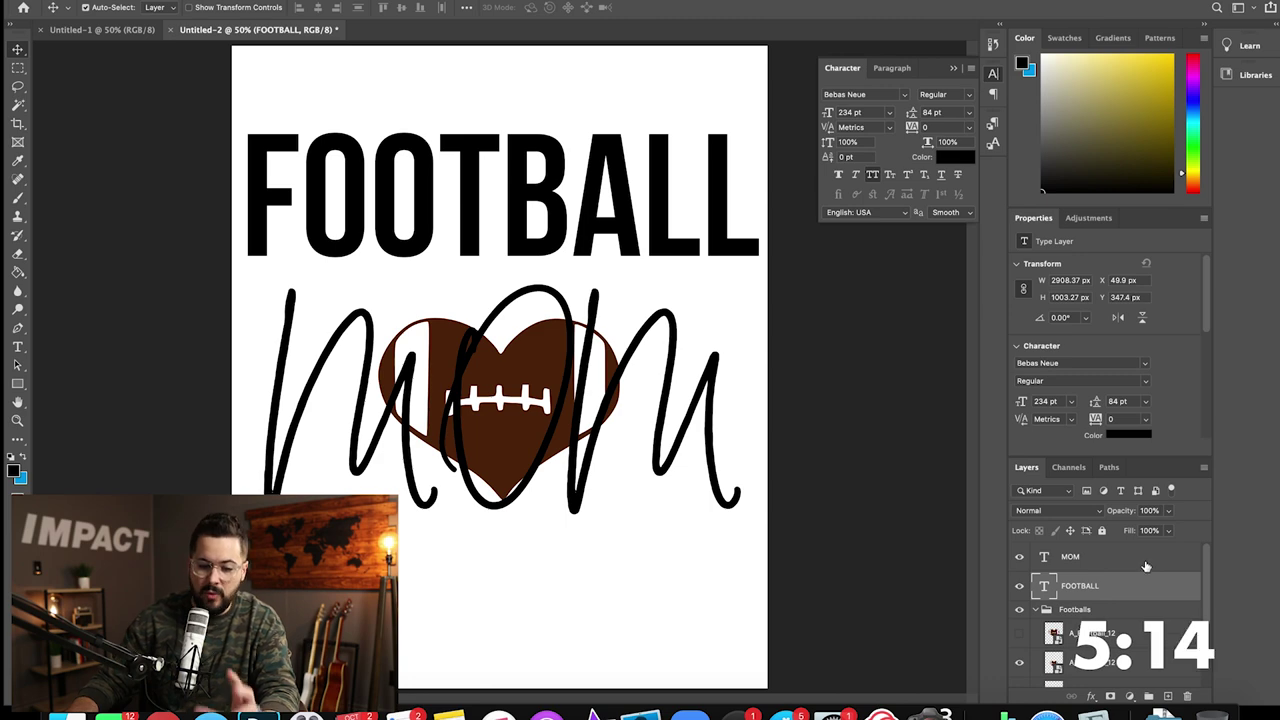
left_click(1146, 562)
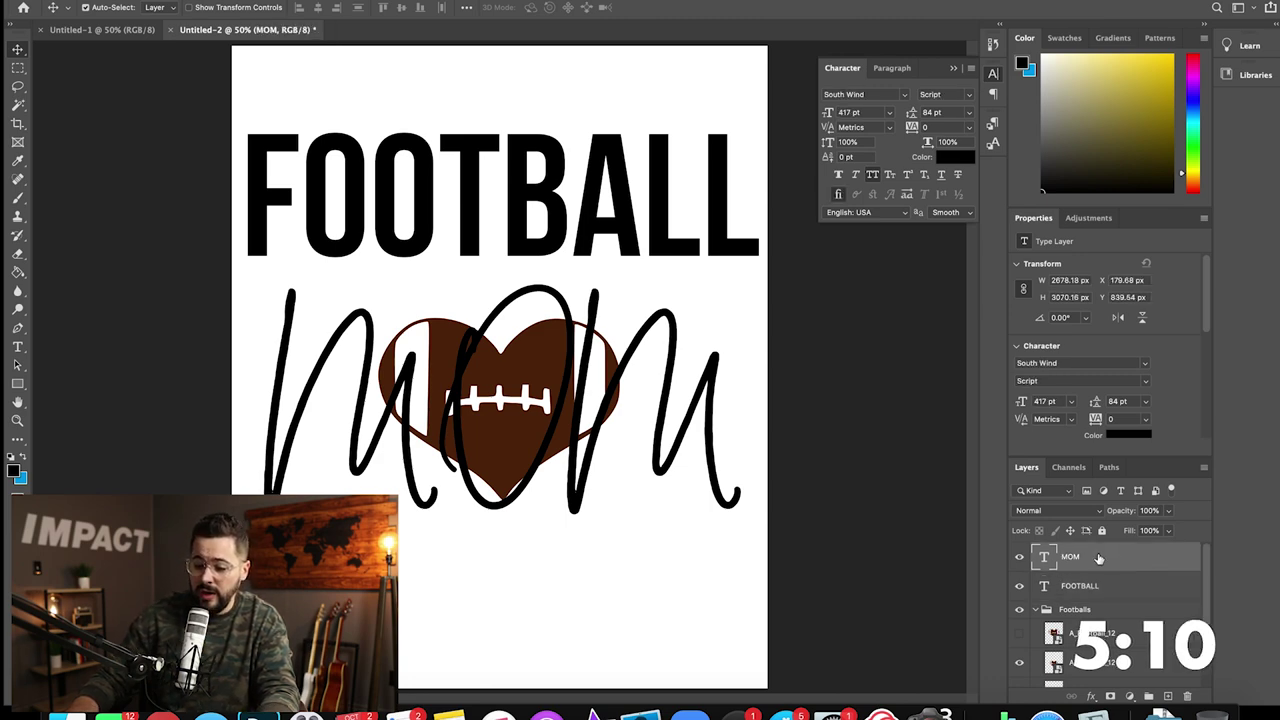
left_click_drag(1143, 563, 1170, 697)
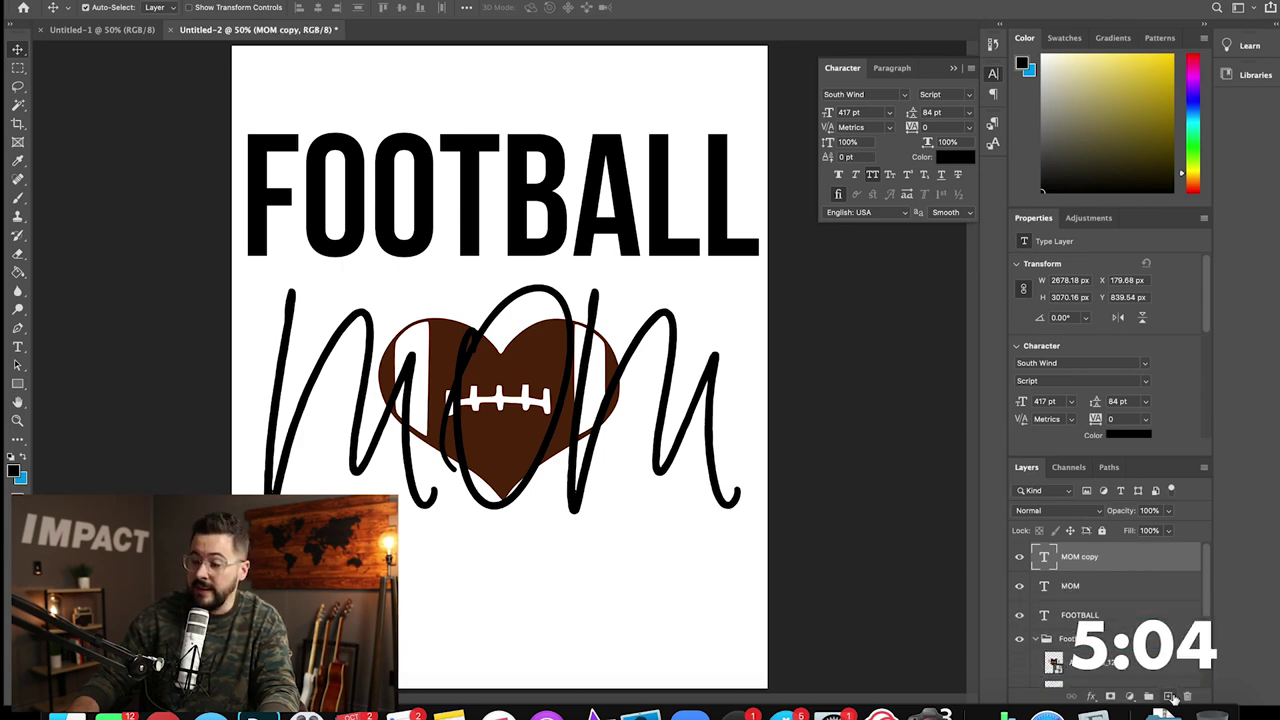
Step: Hide the original MOM text layer and rasterize the MOM copy layer
left_click(1020, 588)
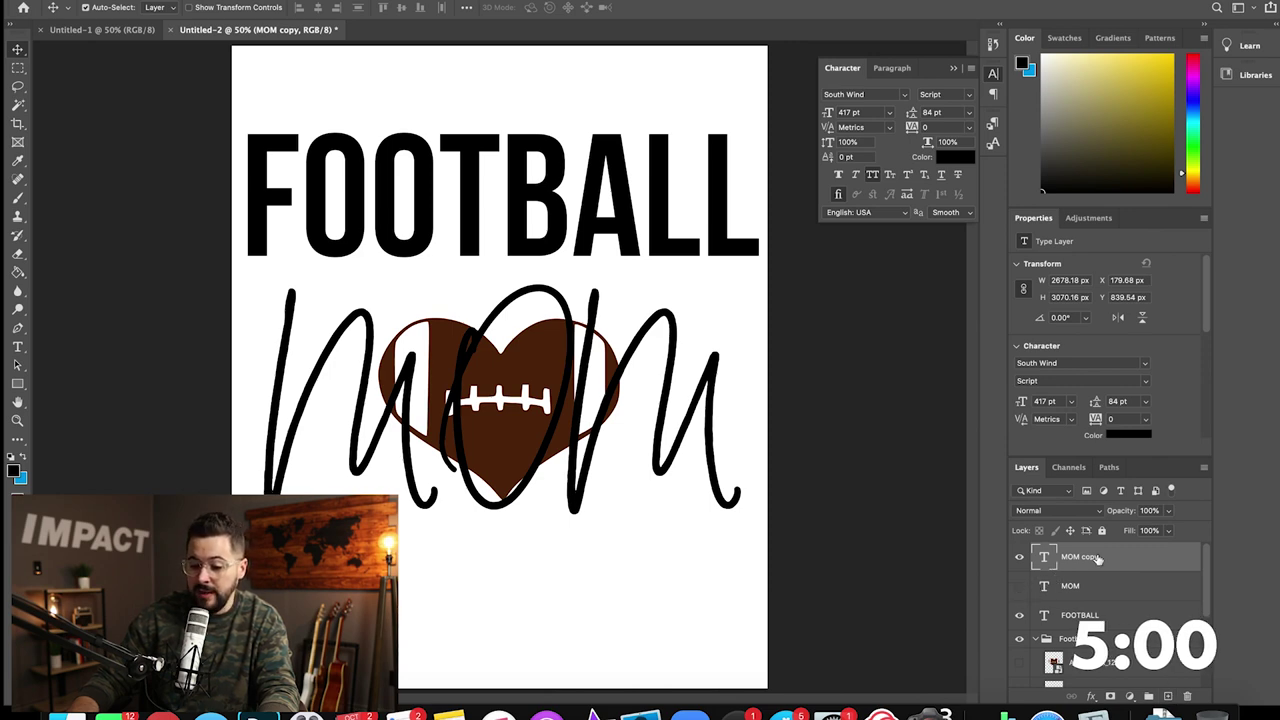
right_click(1124, 560)
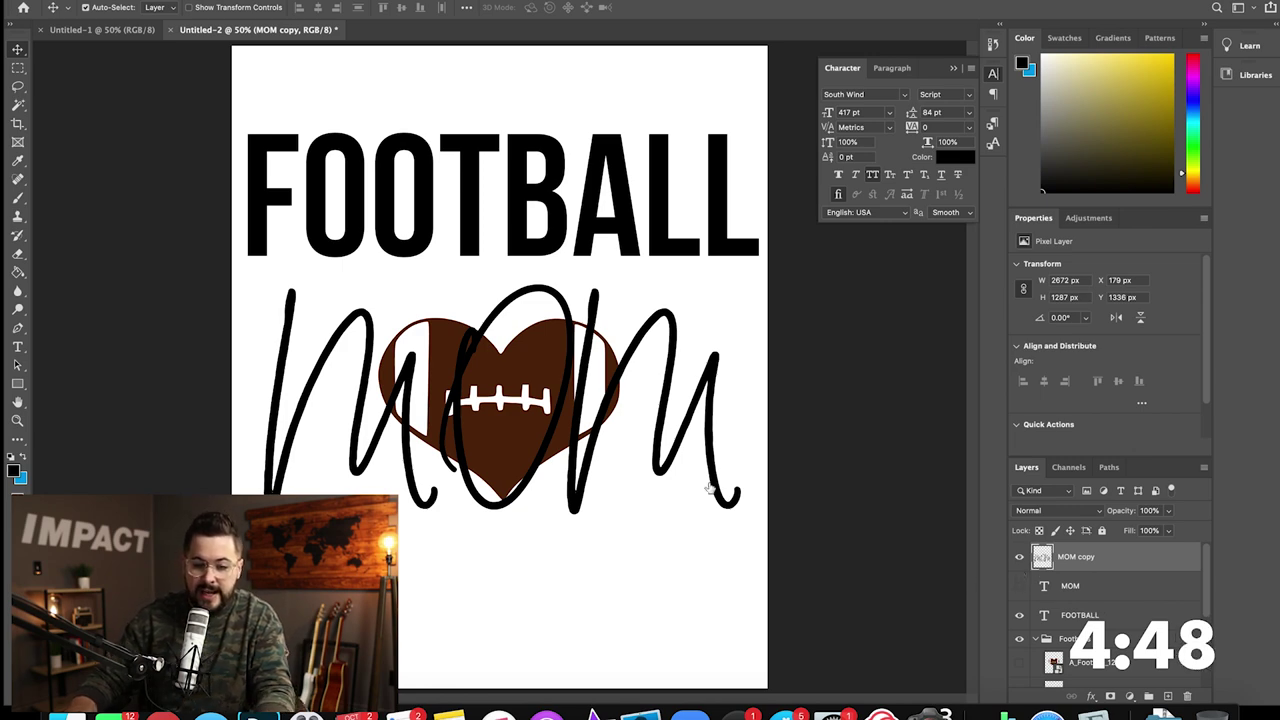
Step: Switch to the Eraser tool and enlarge its brush size
key("e")
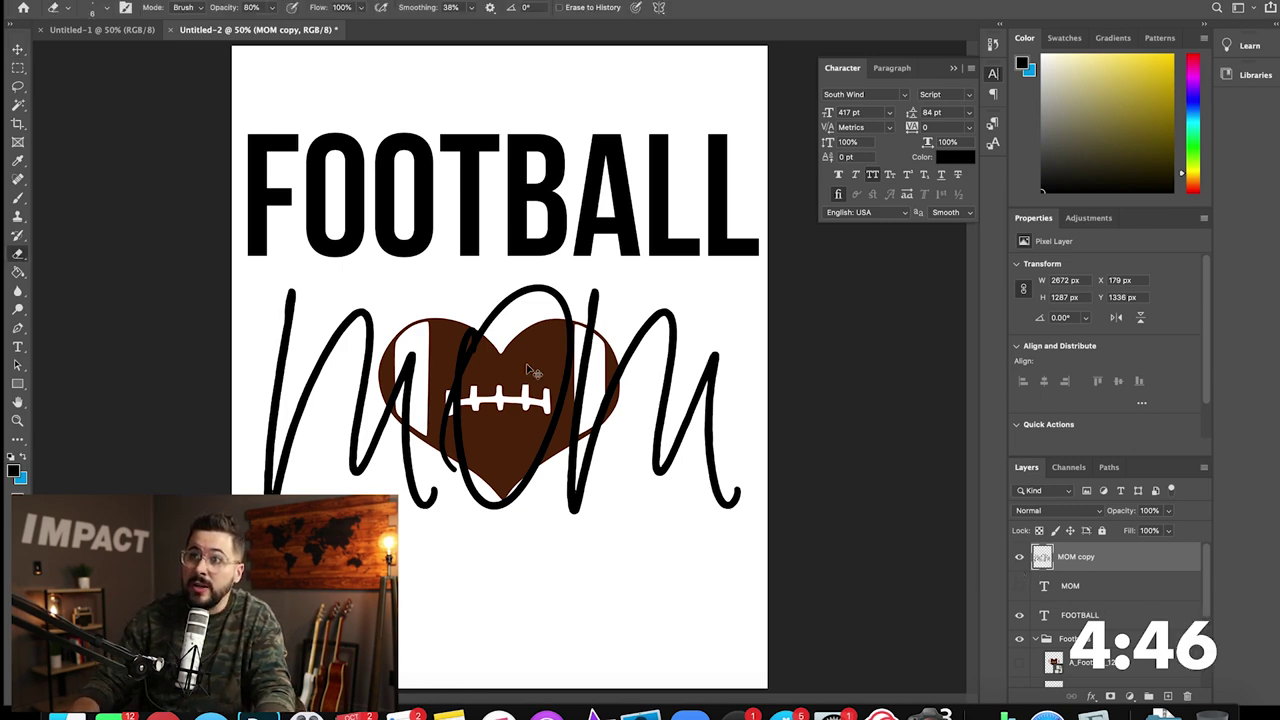
key("bracketleft")
key("bracketleft")
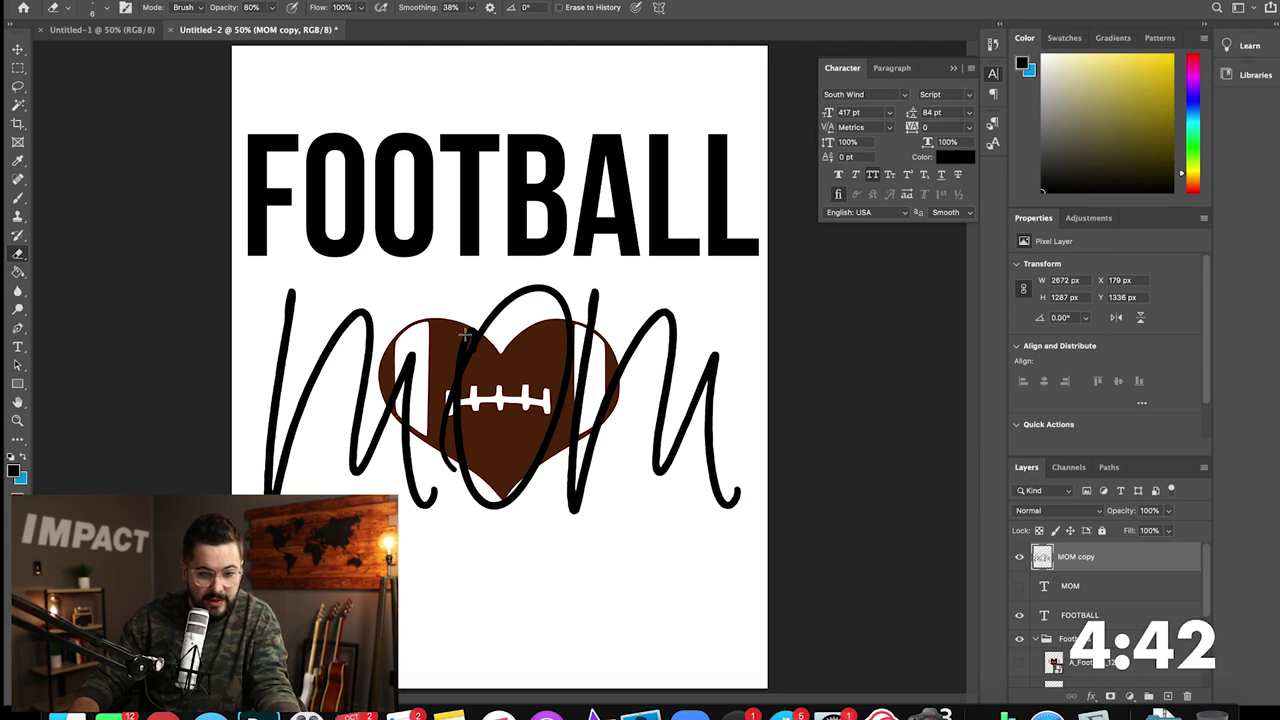
left_click(107, 8)
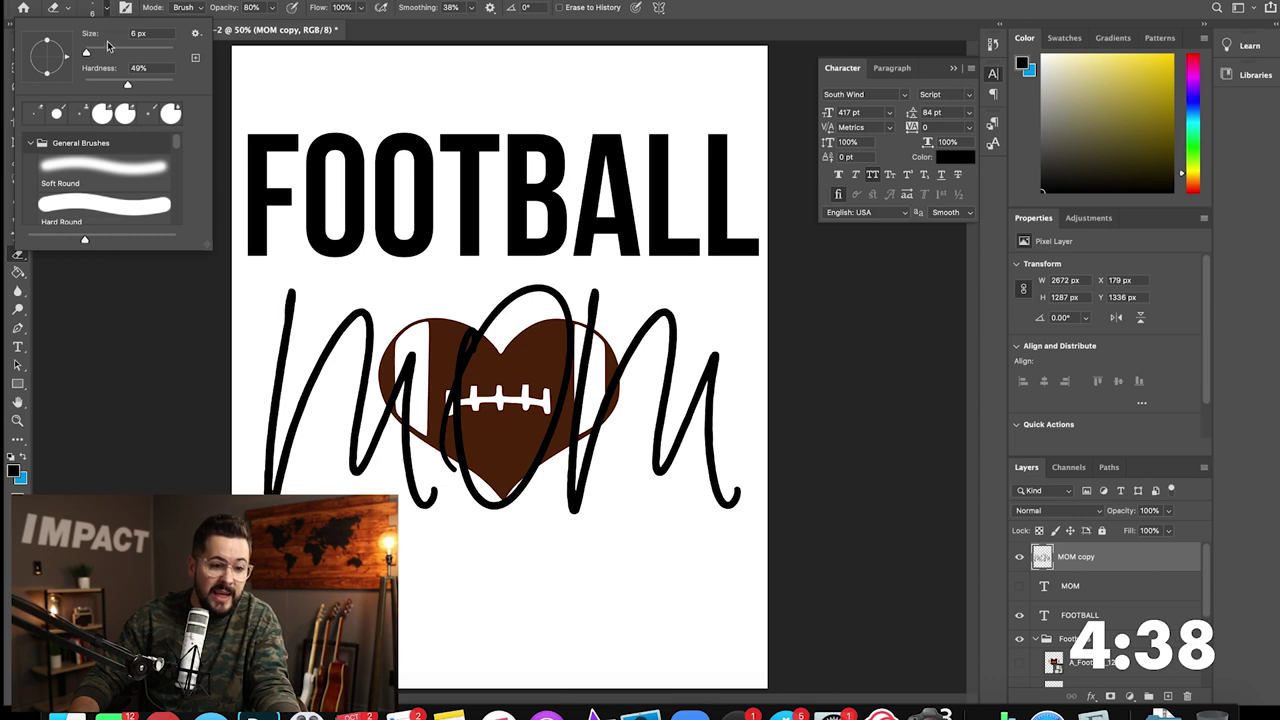
left_click_drag(90, 57, 103, 53)
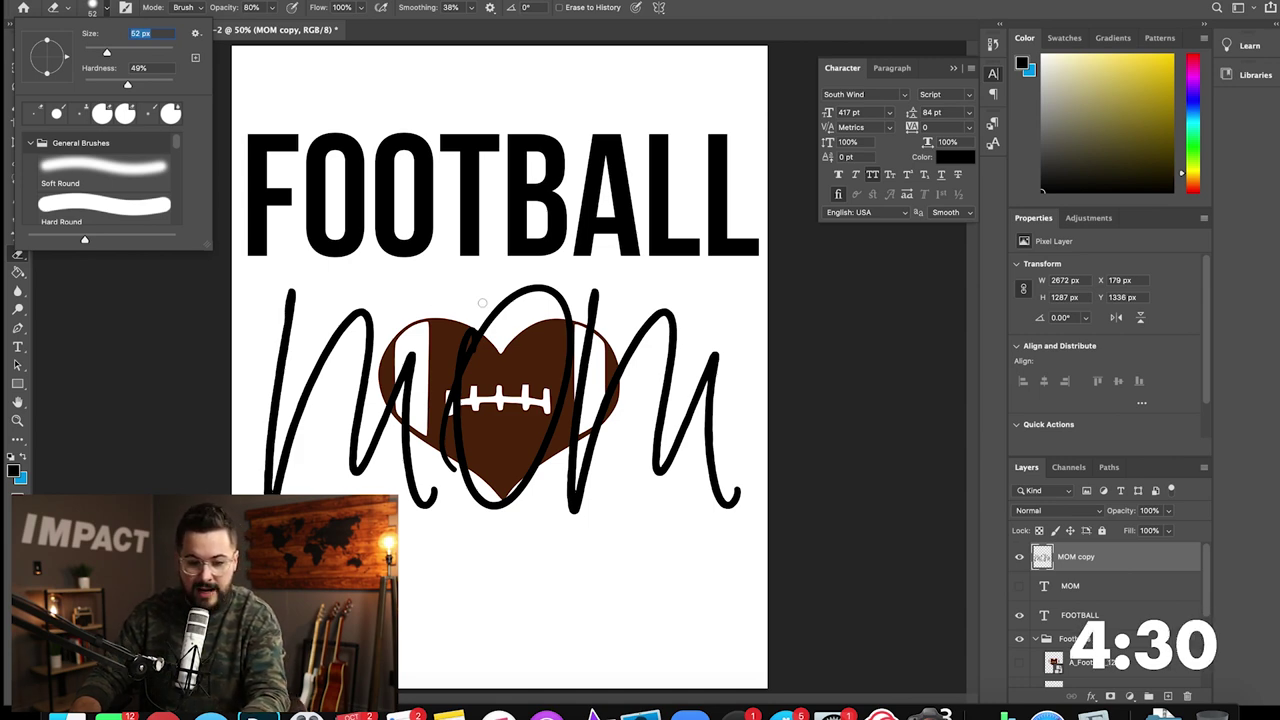
type("11111")
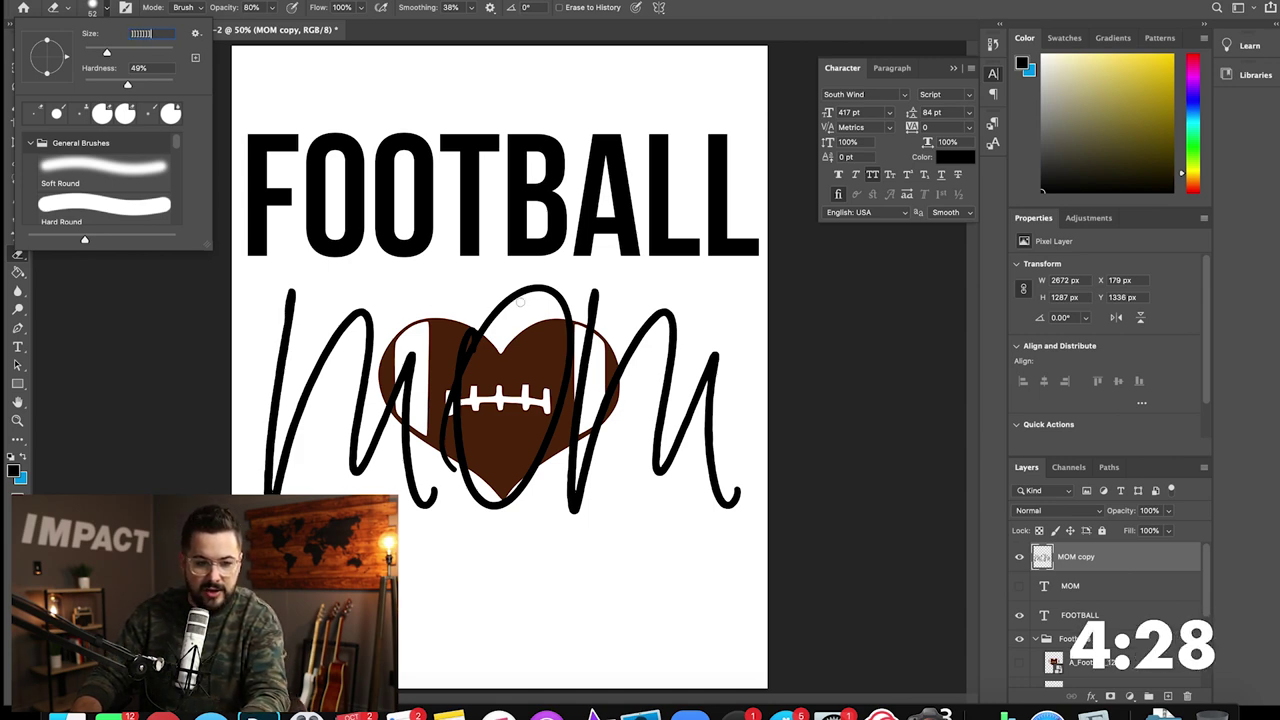
type("1111")
key("Return")
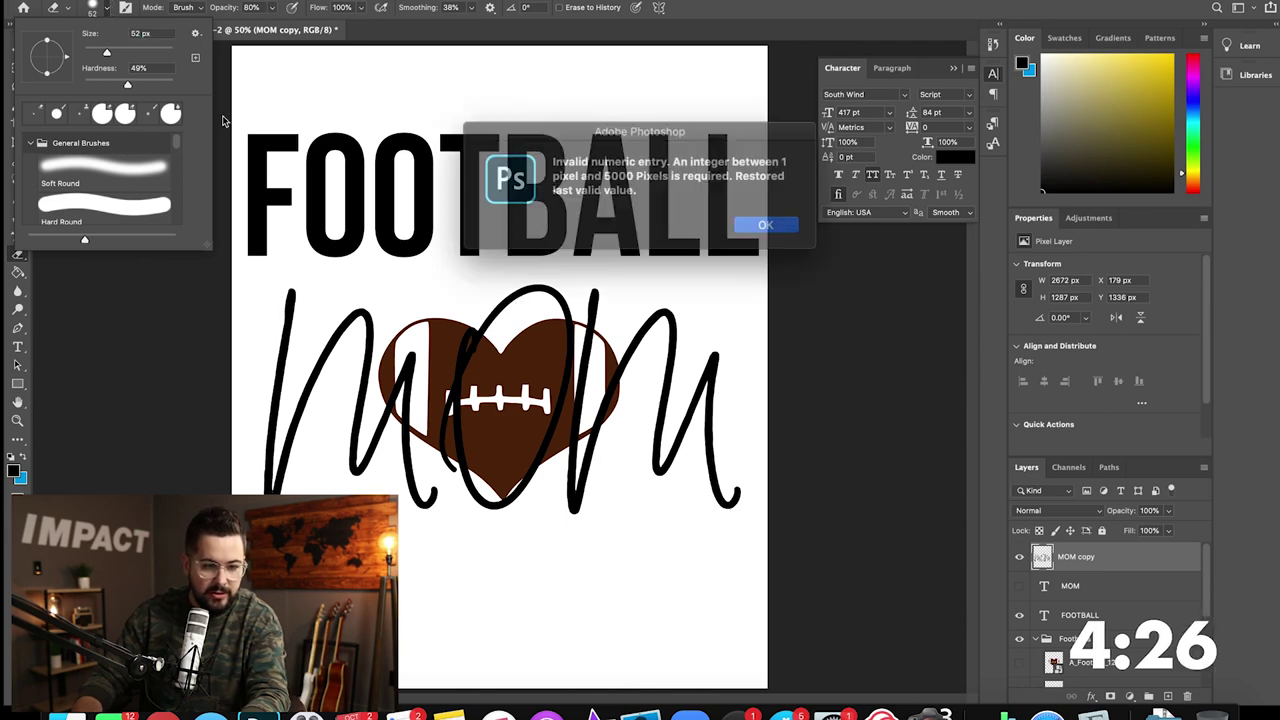
left_click(748, 221)
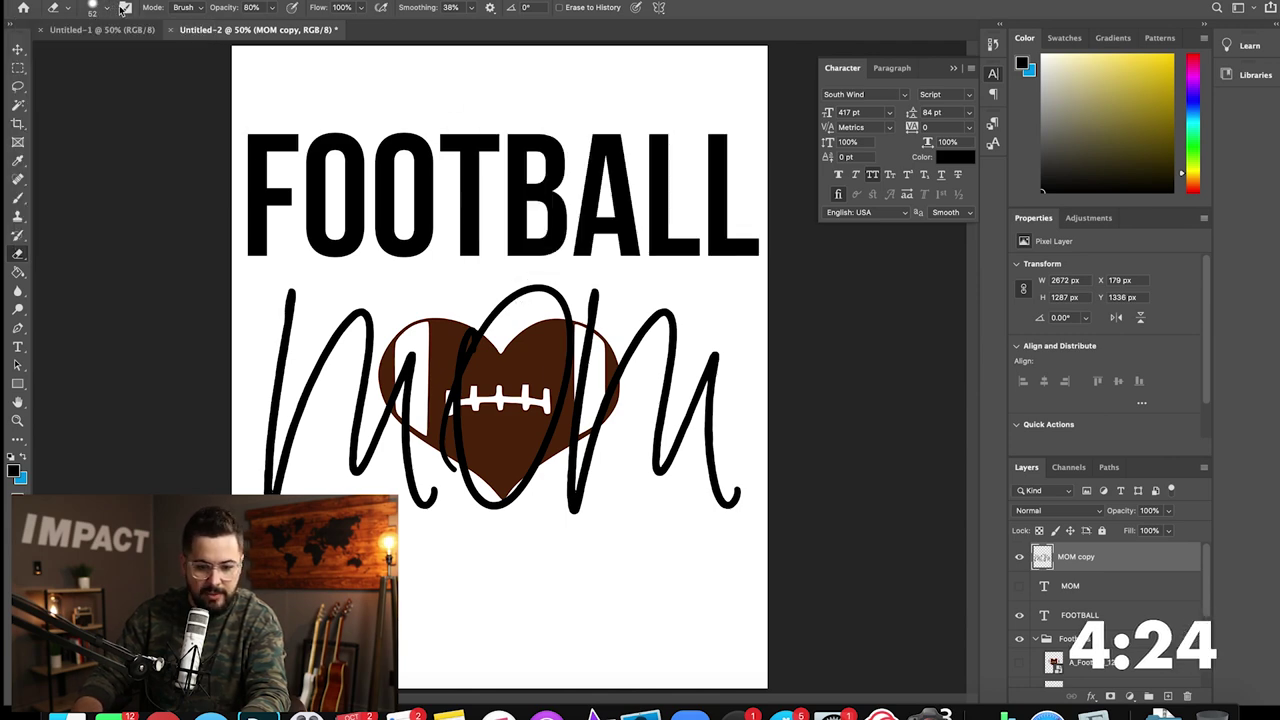
key("bracketright")
key("bracketright")
key("bracketright")
key("bracketright")
key("bracketright")
key("bracketright")
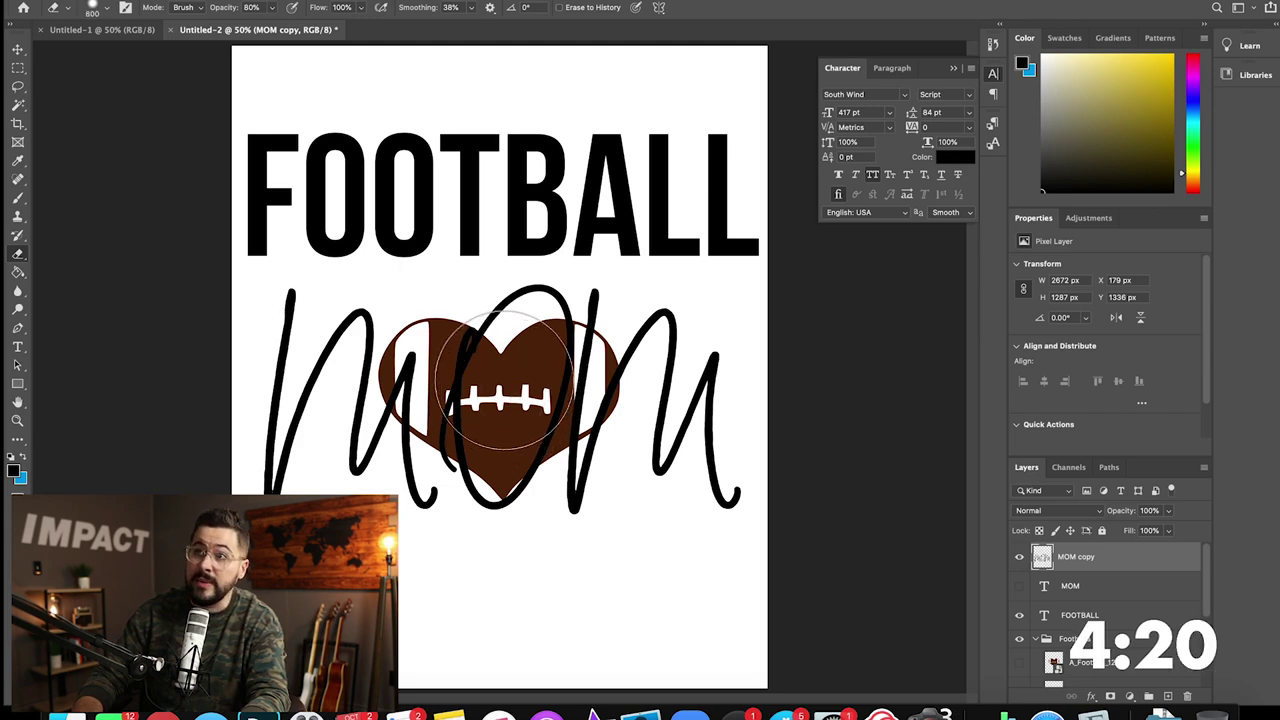
Step: Erase the O's top loop and, at about 96% hardness, the black loop inside the heart
mouse_move(505, 375)
left_mouse_down()
mouse_move(490, 330)
mouse_move(514, 288)
mouse_move(510, 328)
mouse_move(492, 292)
mouse_move(510, 328)
left_mouse_up()
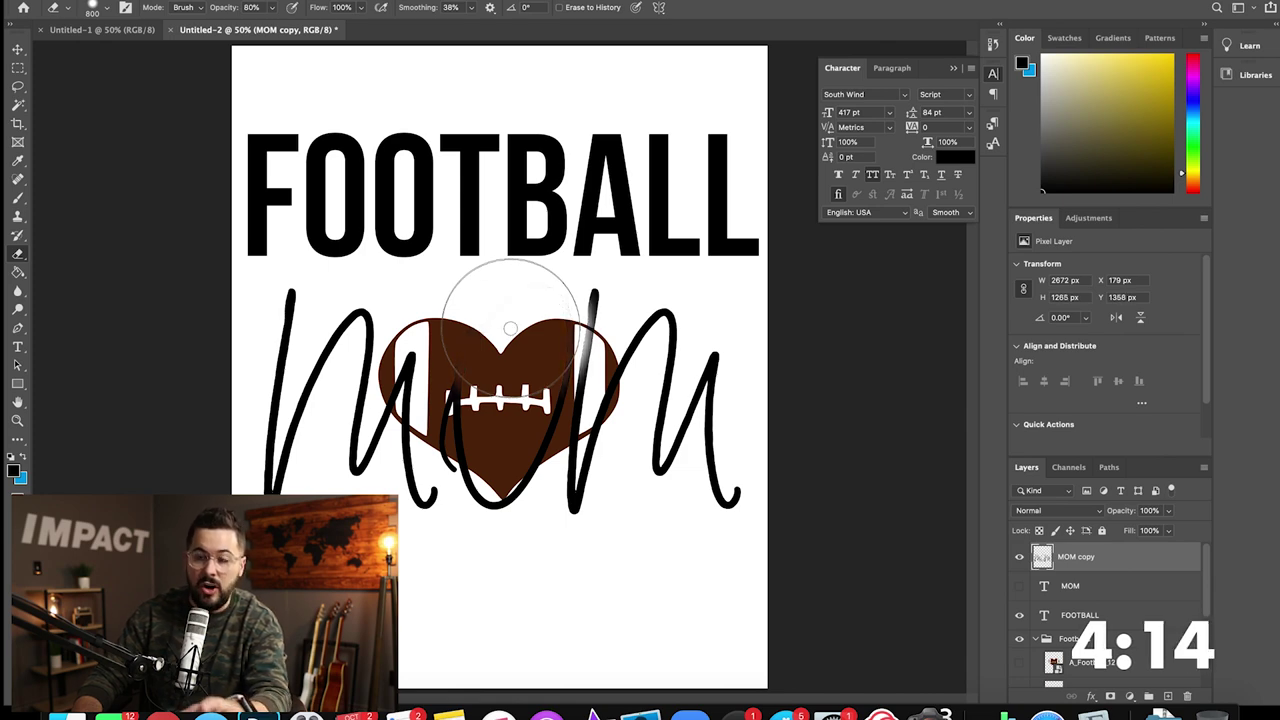
left_click(104, 8)
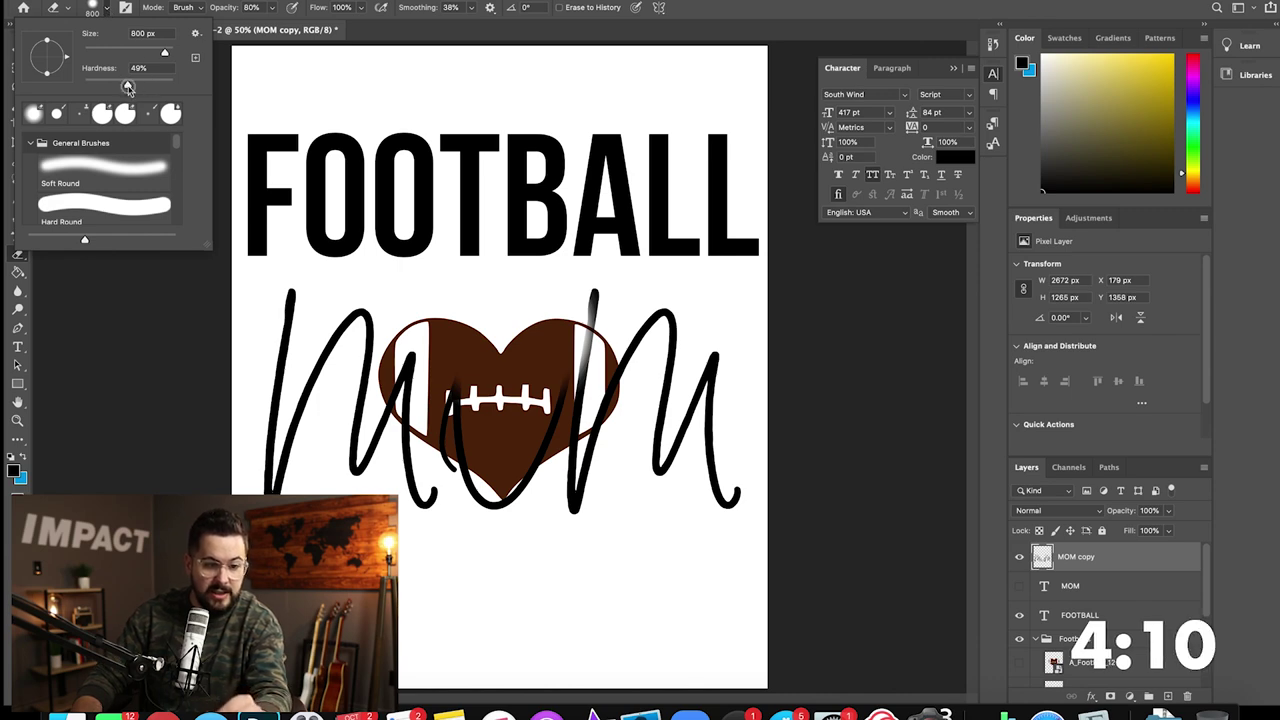
left_click_drag(148, 88, 186, 88)
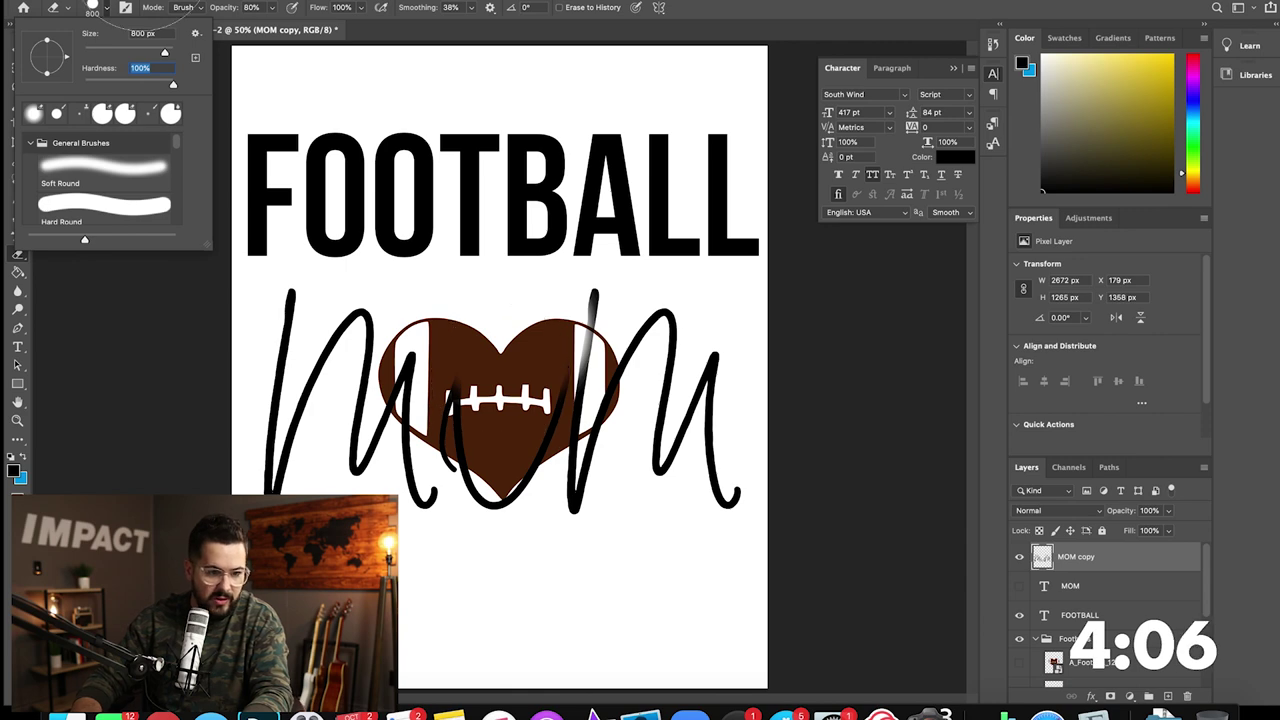
left_click(111, 6)
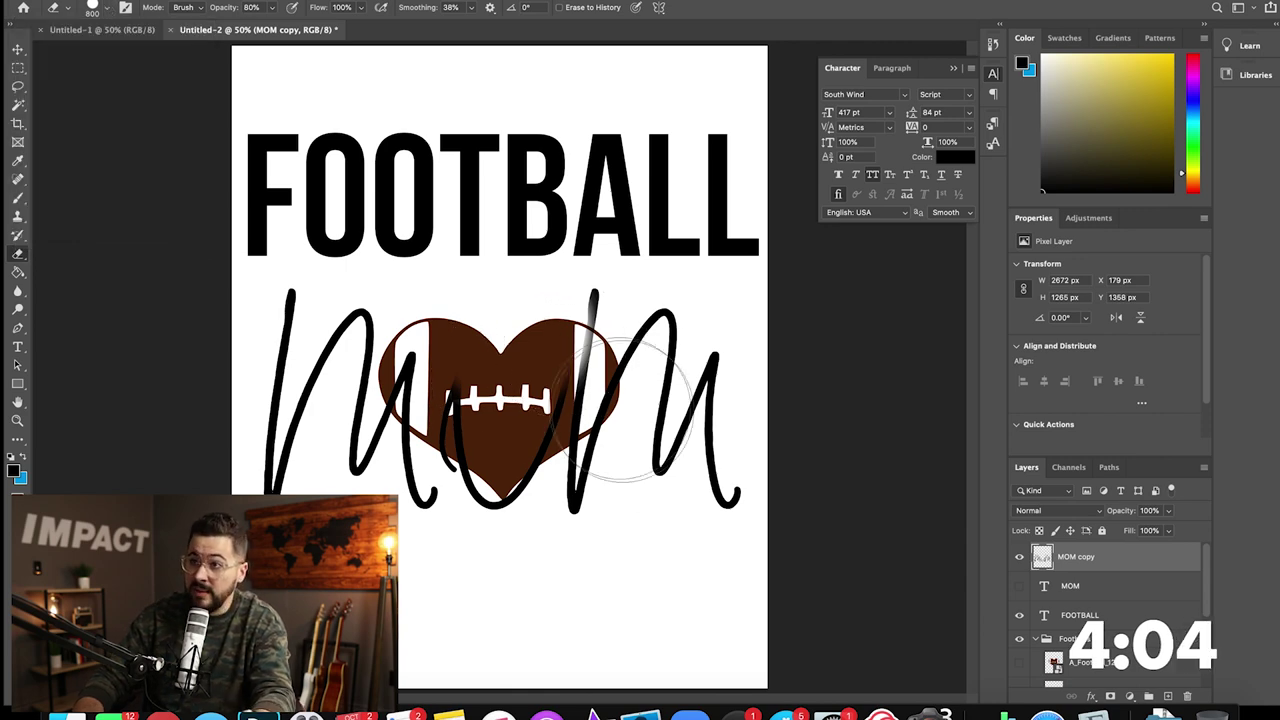
mouse_move(585, 390)
left_mouse_down()
mouse_move(606, 423)
mouse_move(571, 357)
mouse_move(557, 383)
left_mouse_up()
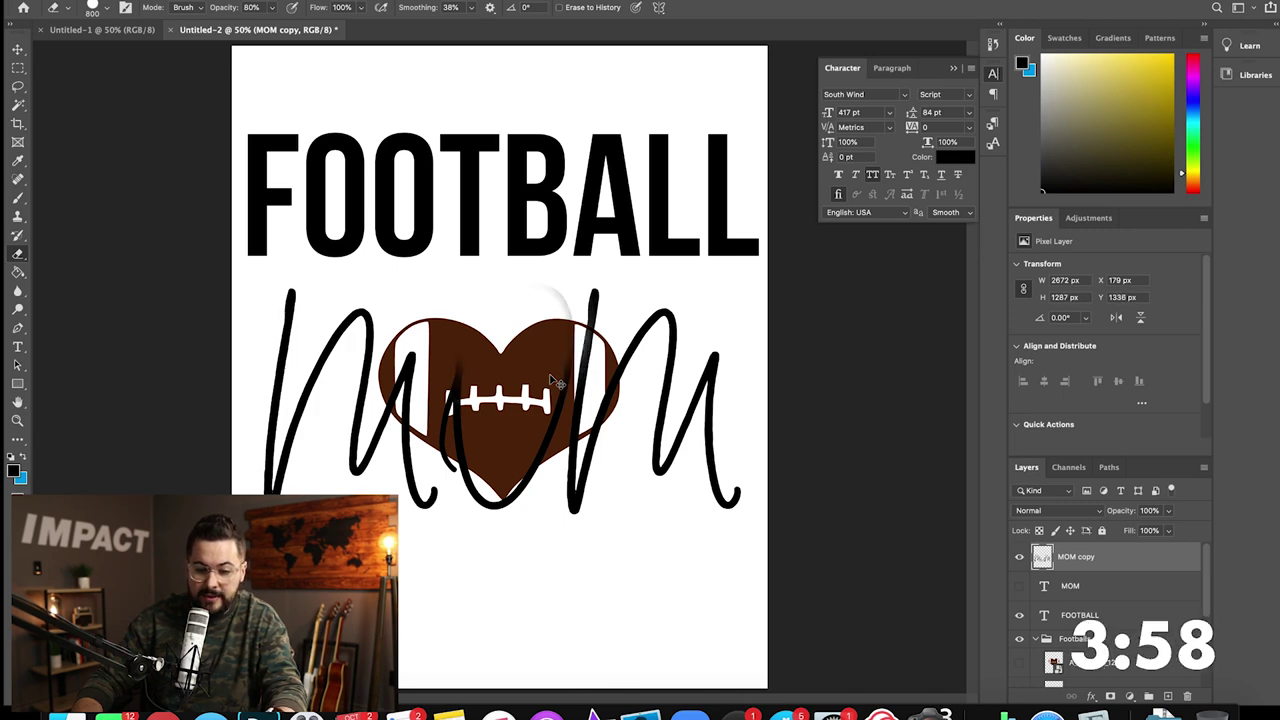
key("ctrl+z")
key("ctrl+z")
key("ctrl+z")
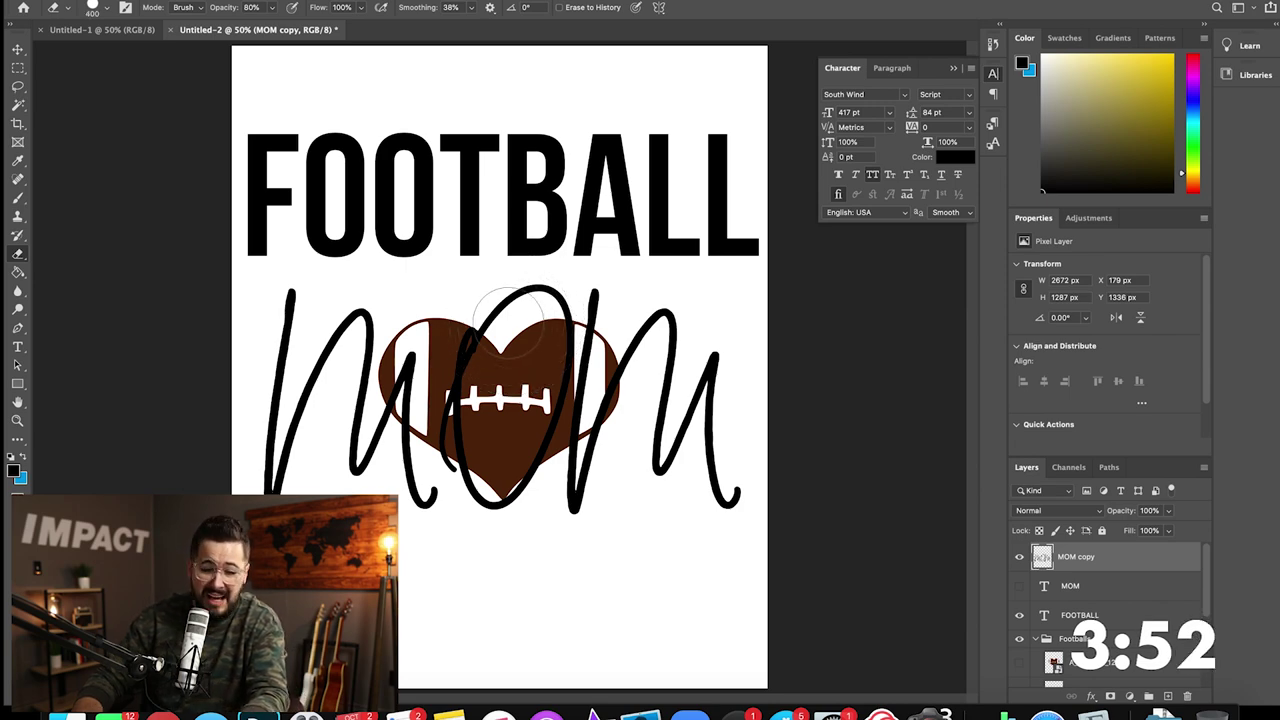
mouse_move(505, 310)
left_mouse_down()
mouse_move(480, 335)
mouse_move(498, 300)
mouse_move(476, 362)
left_mouse_up()
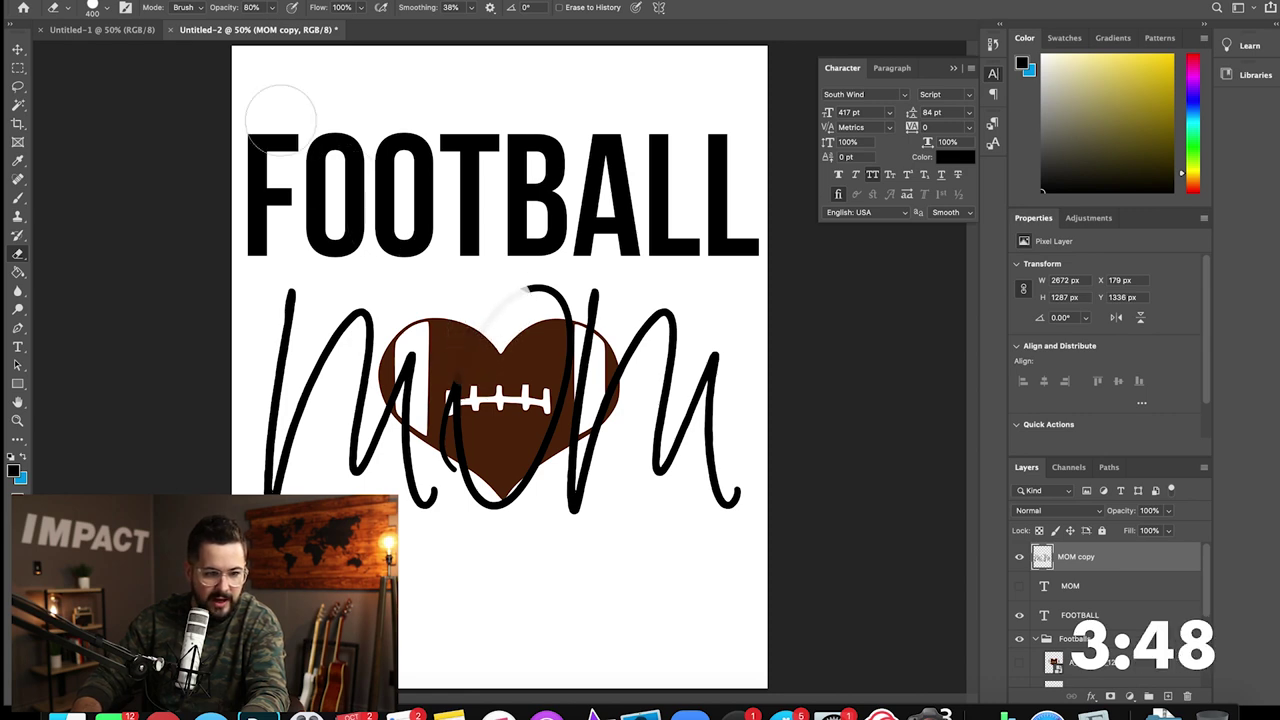
Step: Raise the eraser hardness and erase the M strokes over the football and laces
left_click(107, 8)
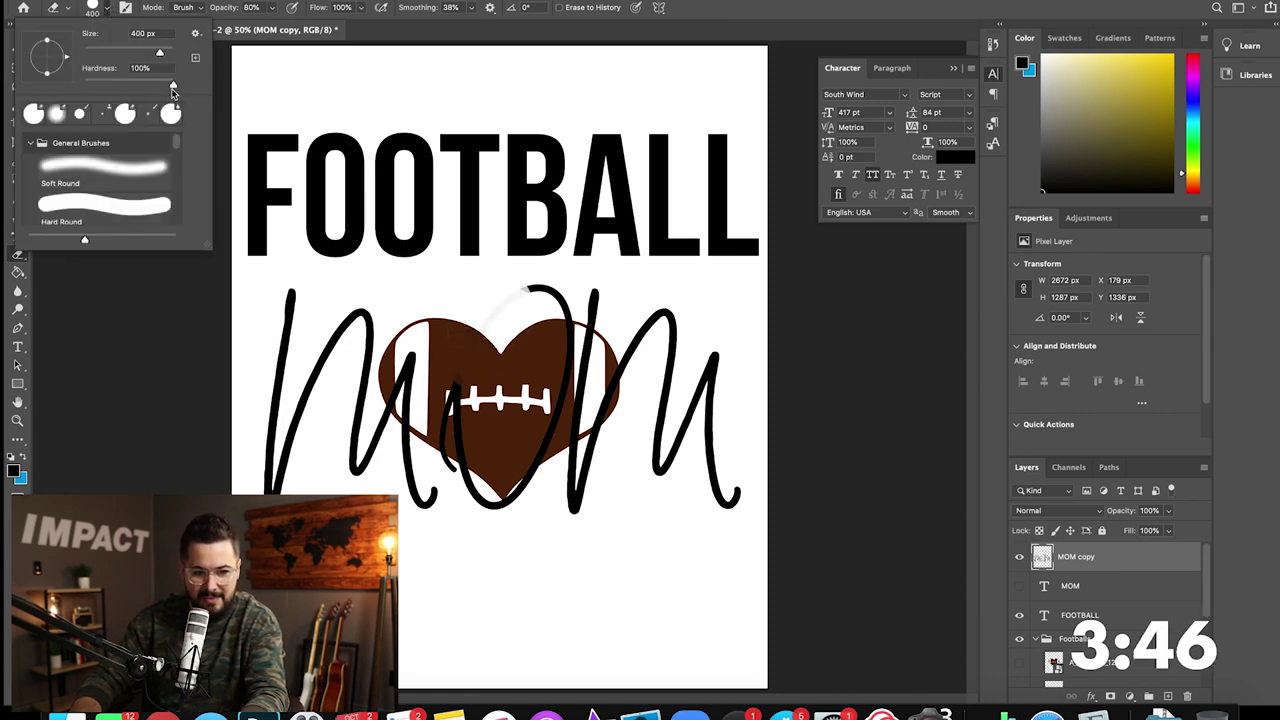
left_click(176, 86)
left_click(109, 7)
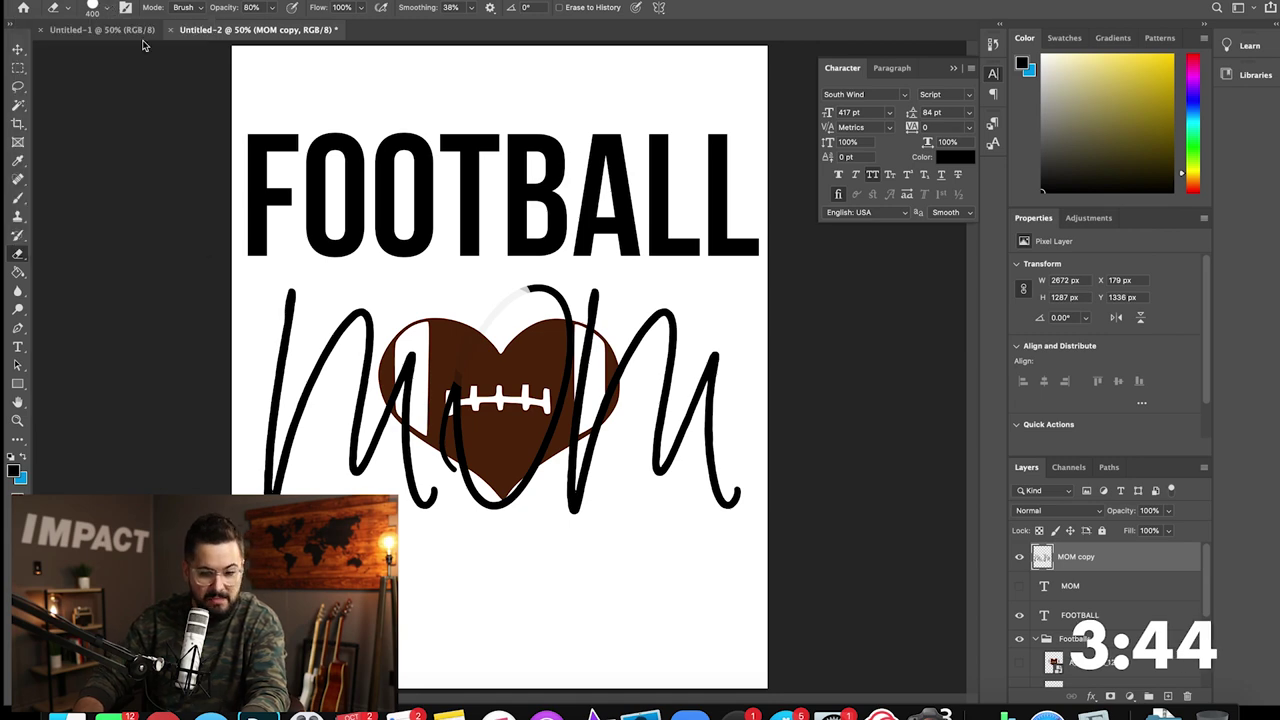
mouse_move(478, 376)
left_mouse_down()
mouse_move(478, 441)
mouse_move(468, 412)
mouse_move(467, 425)
mouse_move(469, 389)
mouse_move(505, 455)
left_mouse_up()
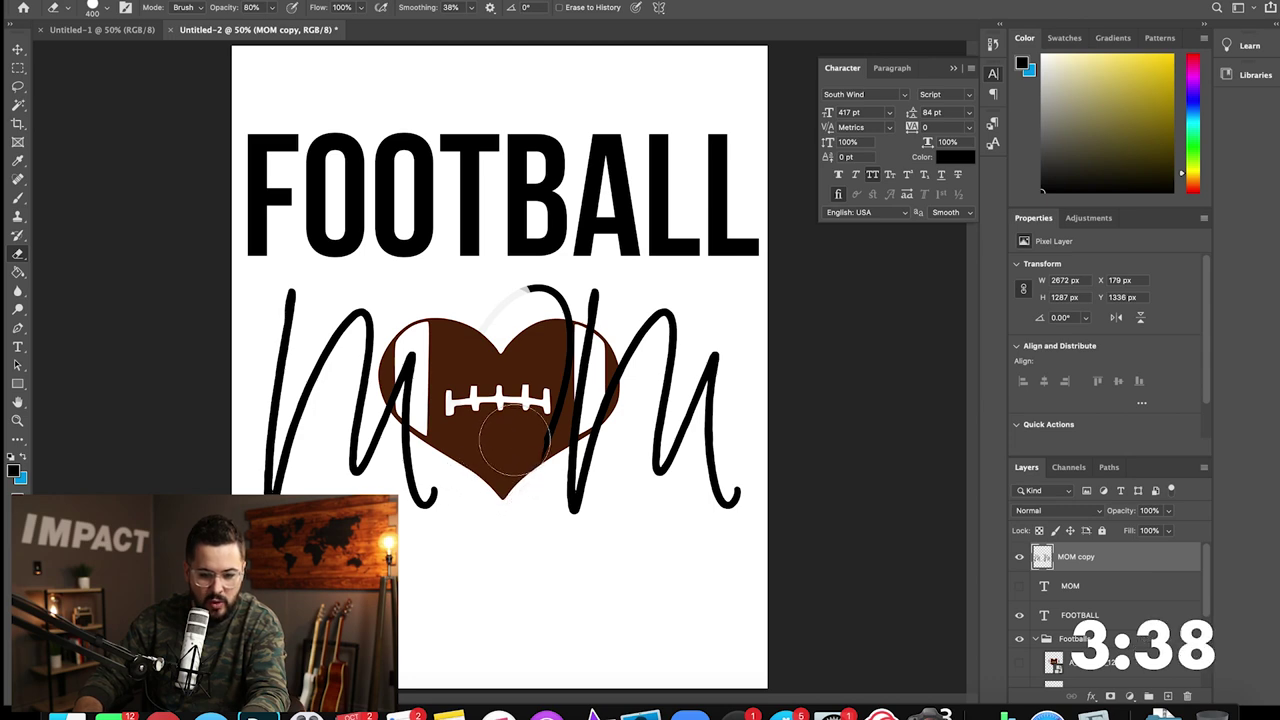
mouse_move(530, 403)
left_mouse_down()
mouse_move(532, 308)
mouse_move(500, 330)
mouse_move(527, 308)
mouse_move(540, 318)
left_mouse_up()
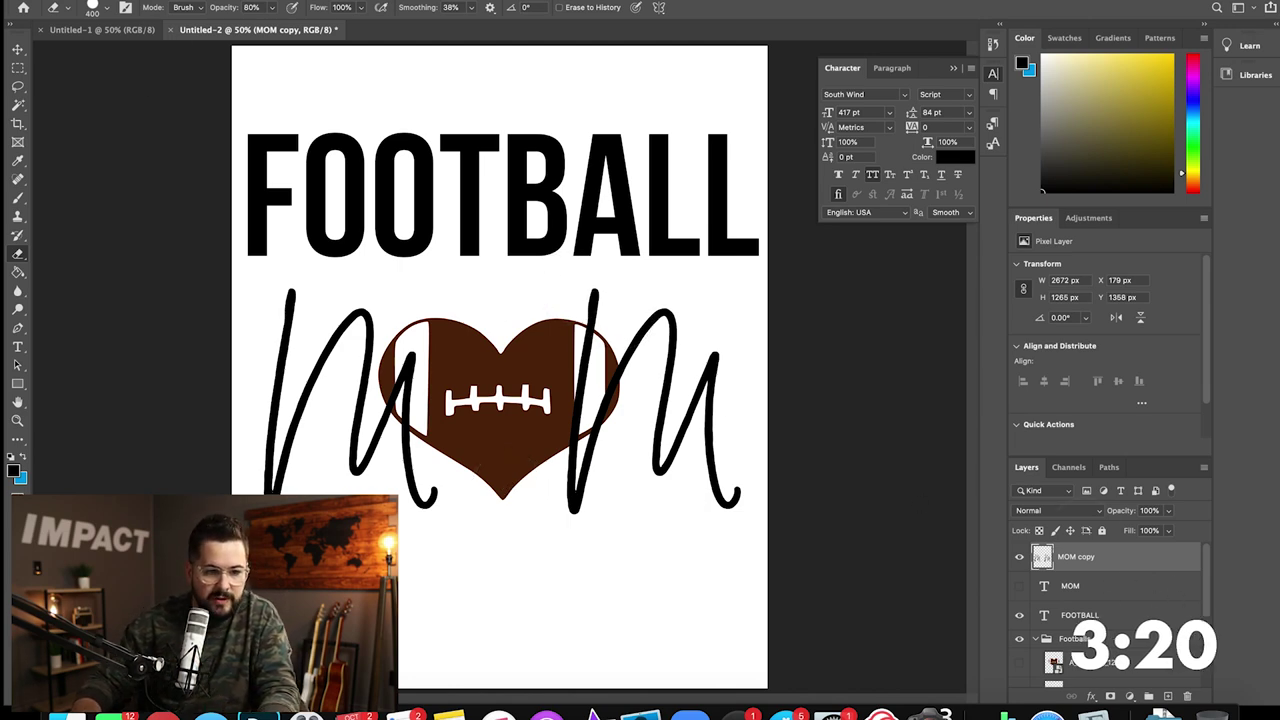
Step: Marquee-select the right-hand M and cut it to a new layer with Layer Via Cut
left_click(18, 69)
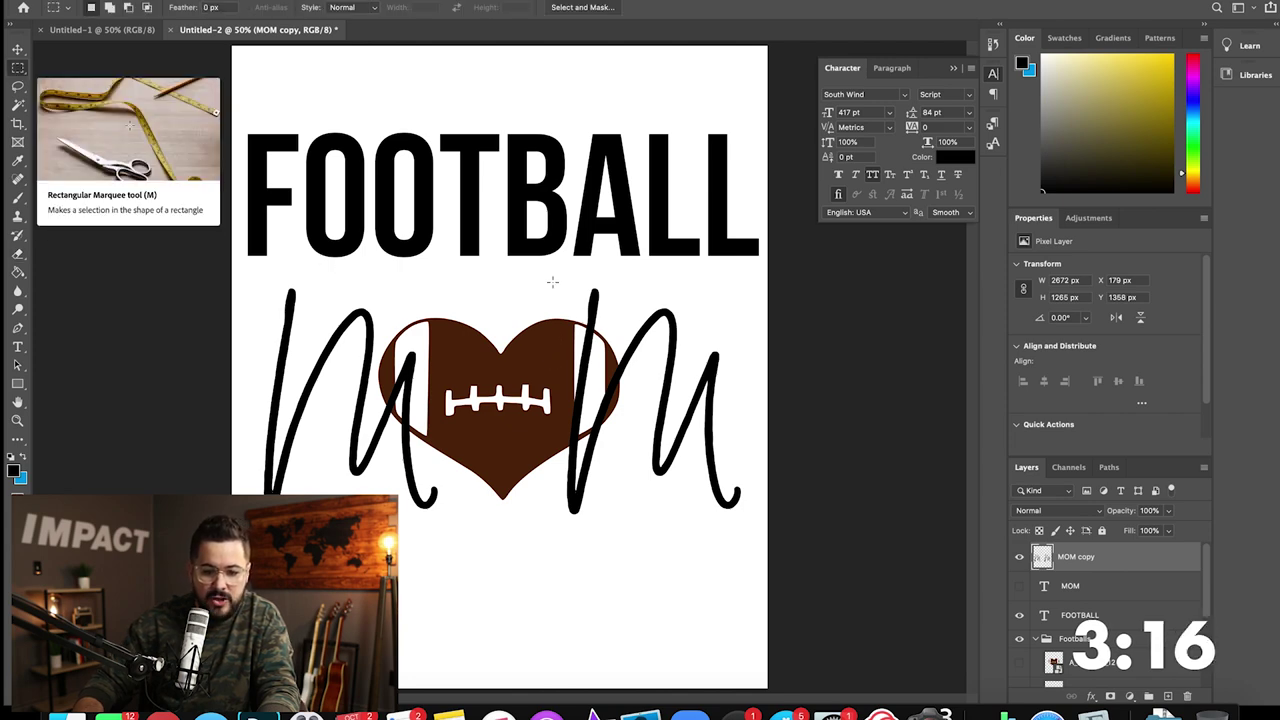
left_click_drag(534, 264, 766, 549)
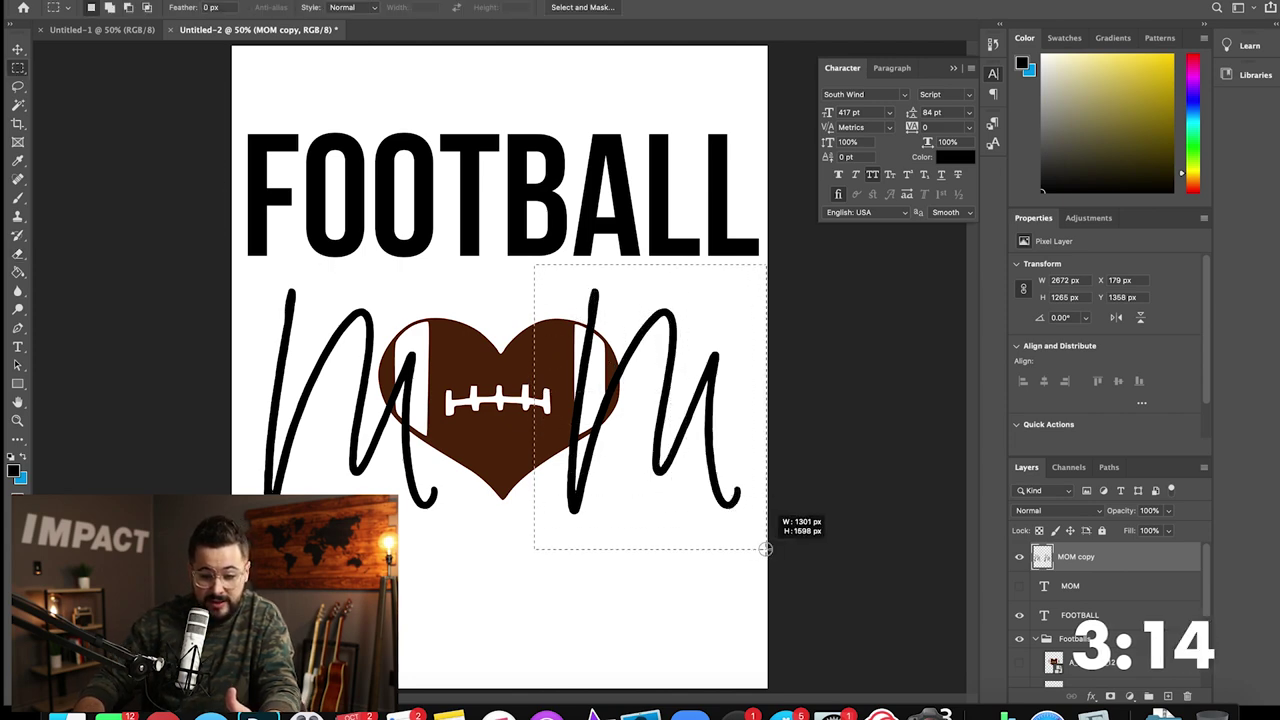
right_click(666, 424)
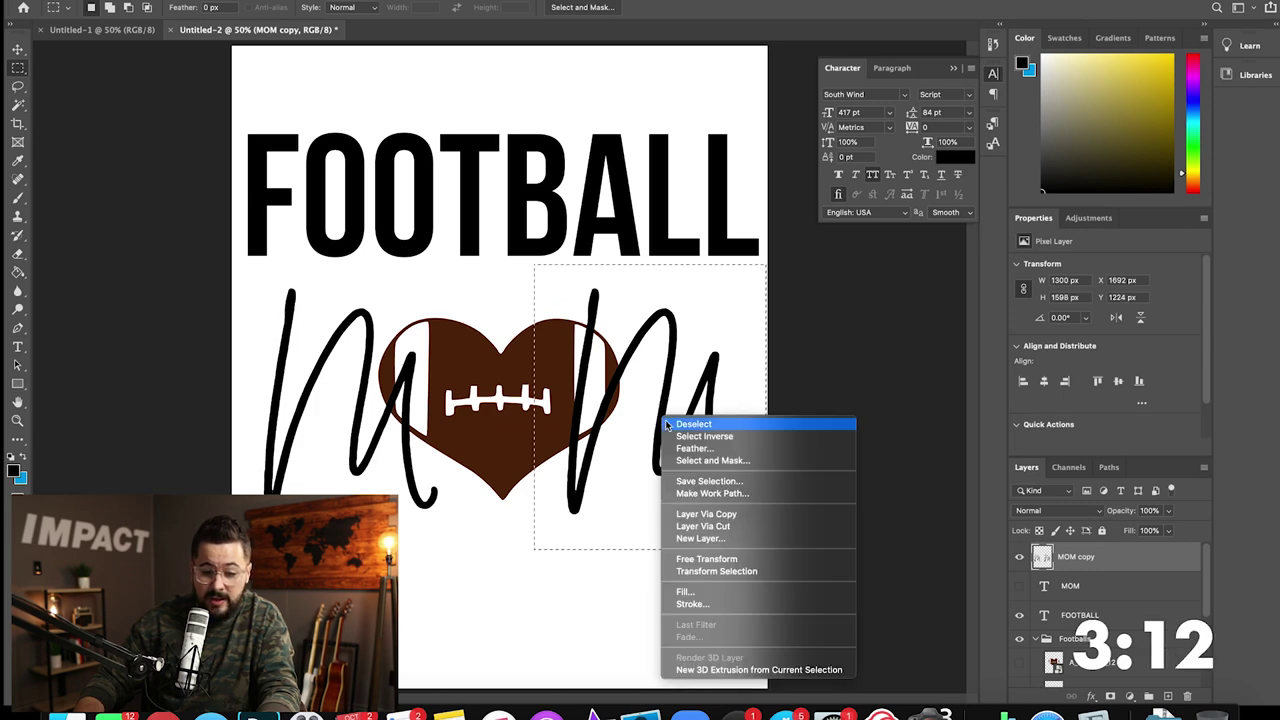
left_click(729, 527)
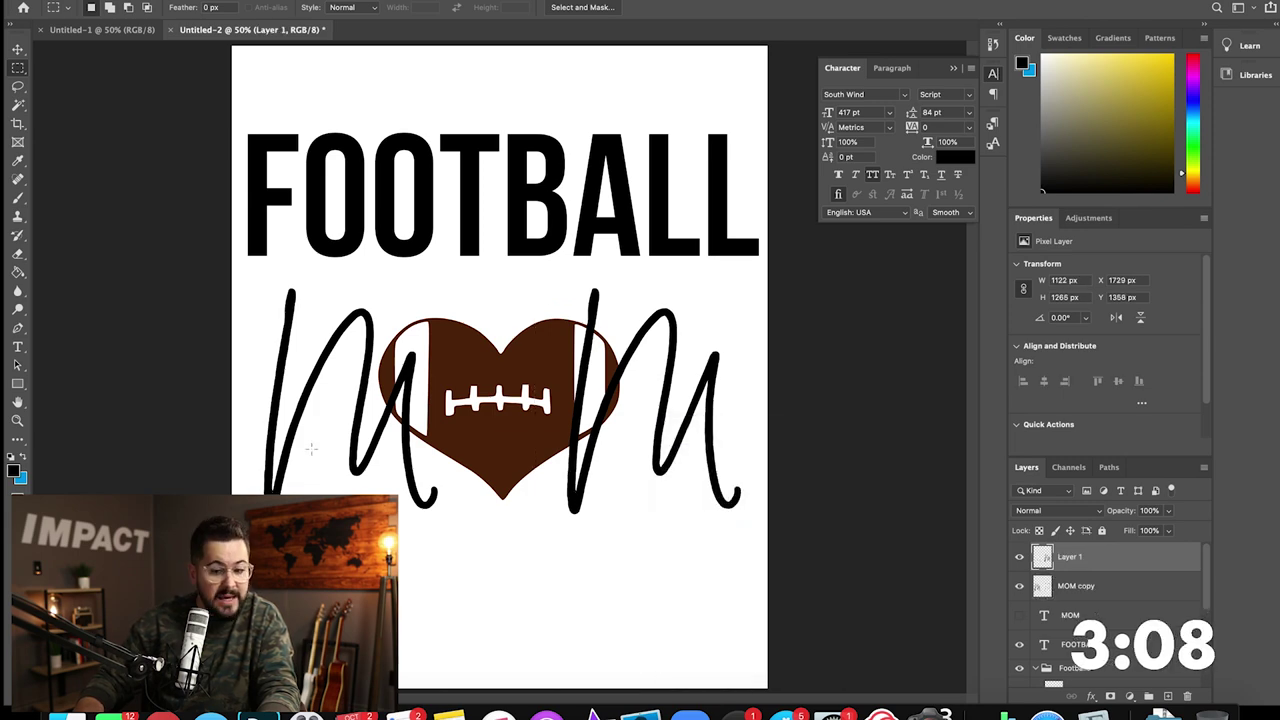
Step: Toggle Layer 1, MOM and MOM copy visibility to check them, leaving MOM hidden
left_click(1018, 560)
left_click(1018, 560)
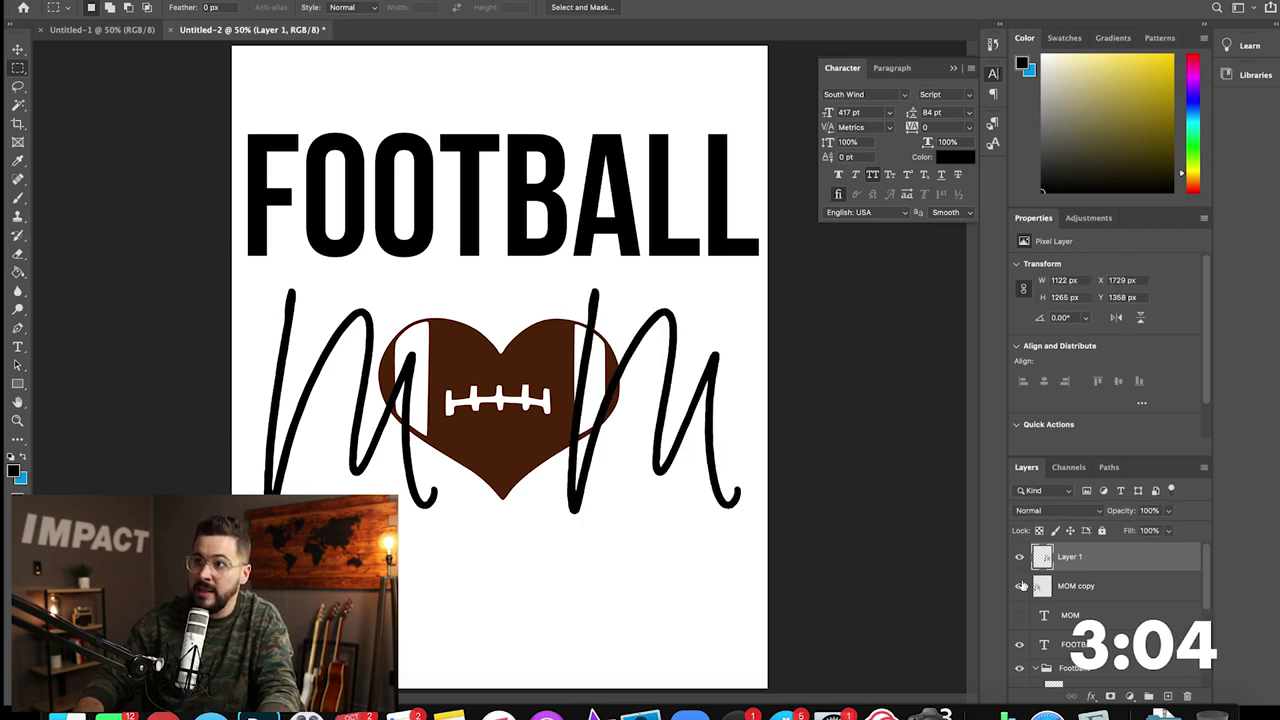
left_click(1020, 614)
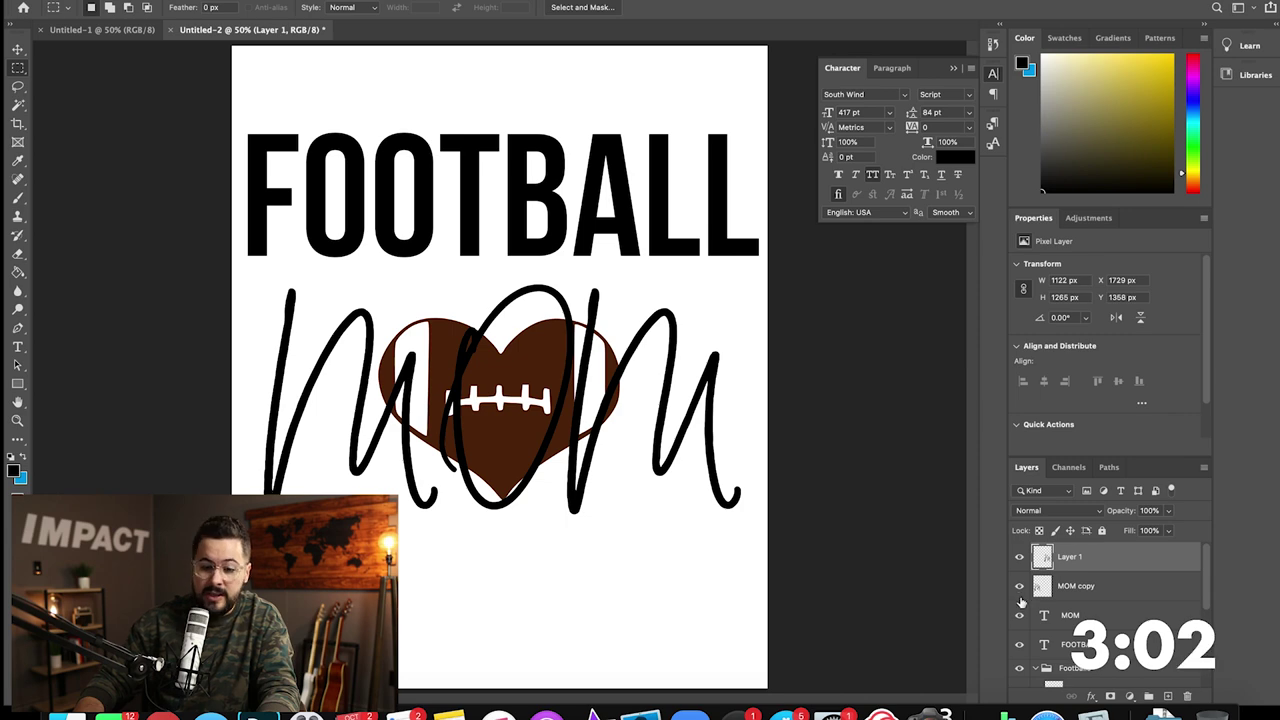
left_click(1019, 614)
left_click(1018, 586)
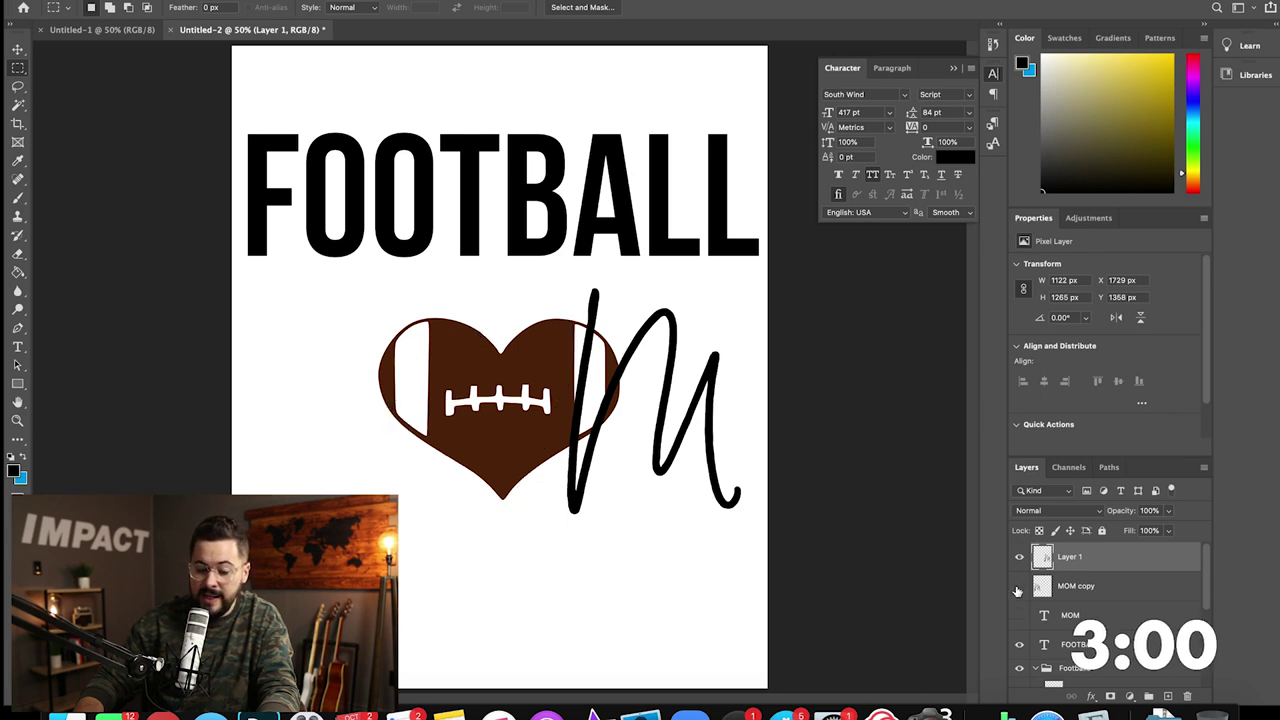
left_click(1018, 586)
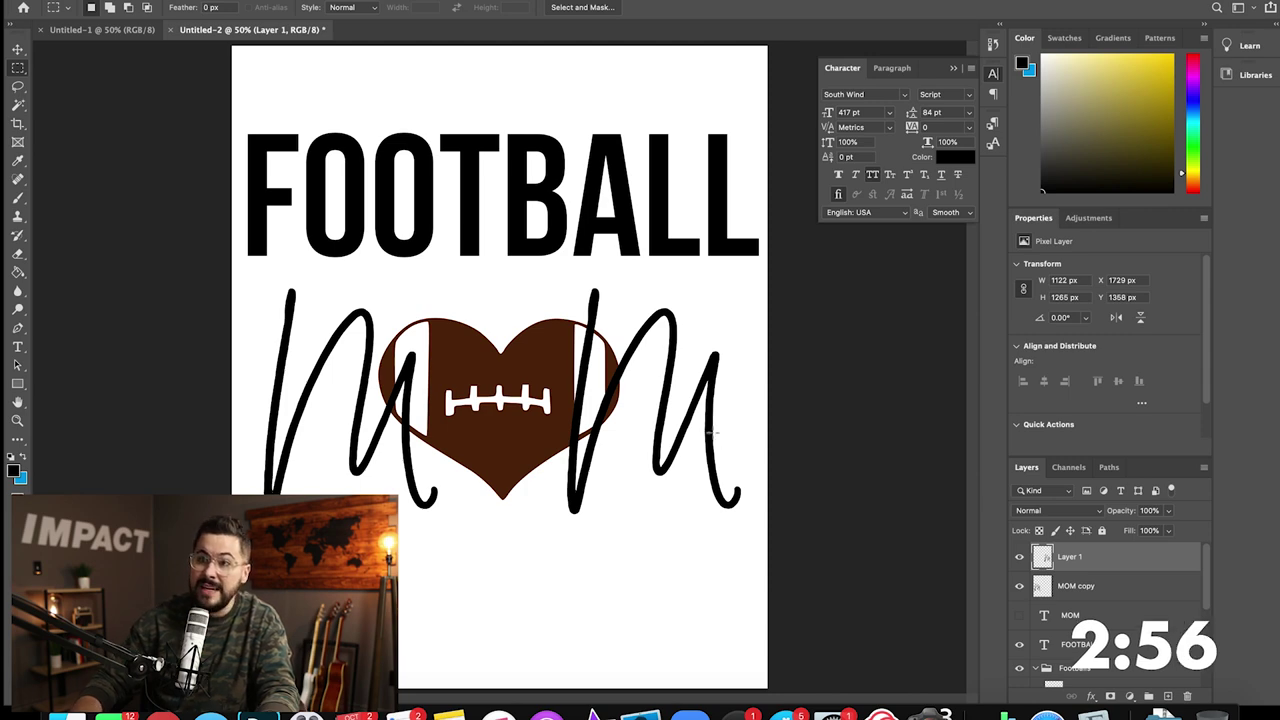
Step: Move the right M to the right and the left M toward the left page edge
key("v")
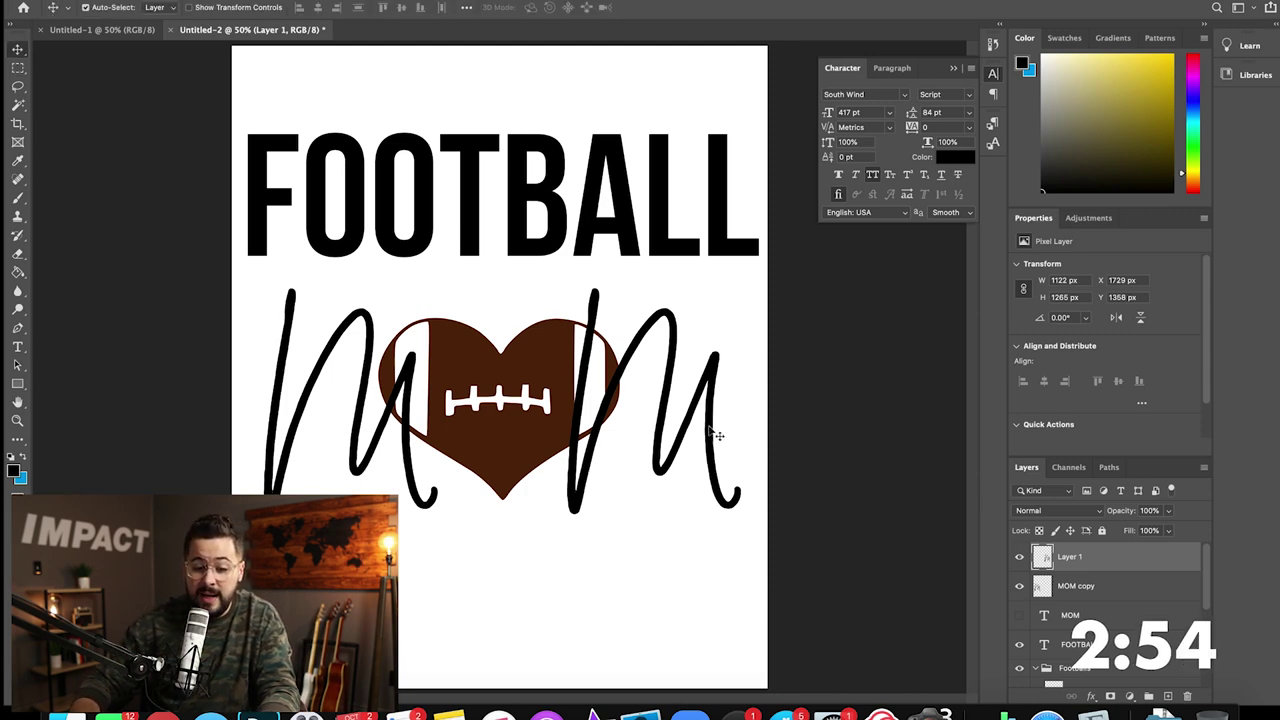
left_click_drag(720, 435, 764, 428)
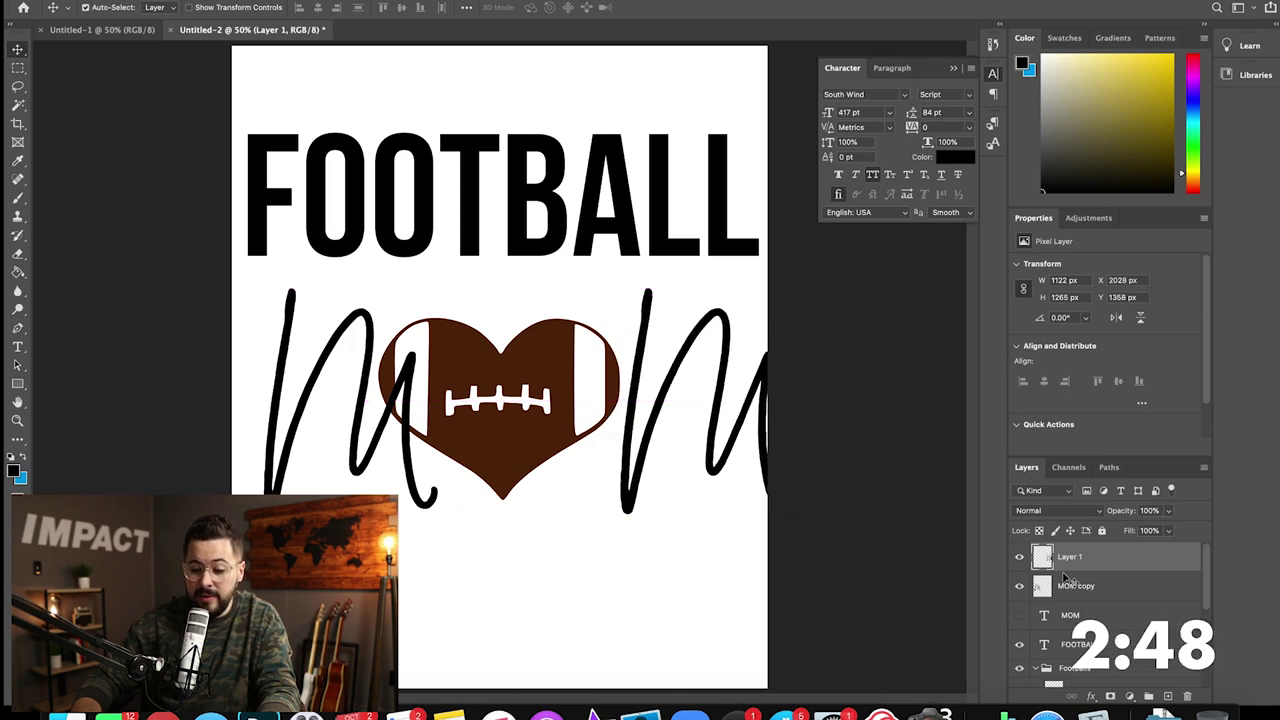
left_click(1093, 588)
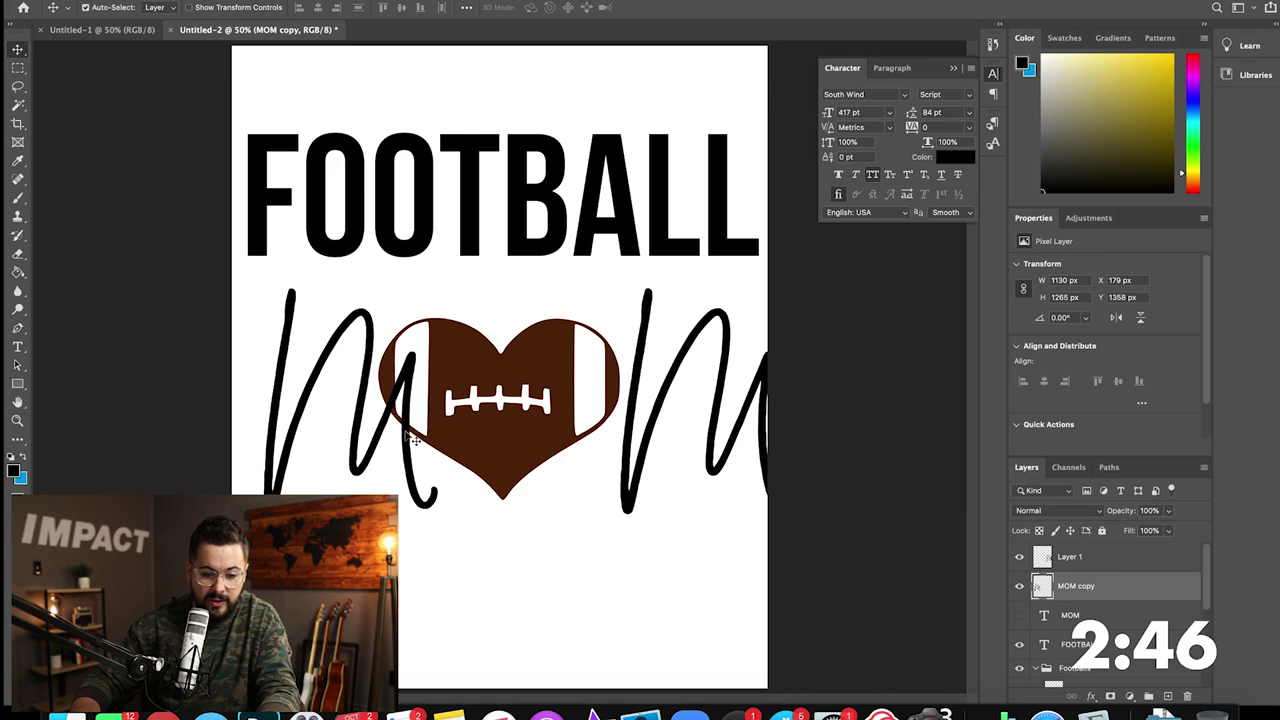
left_click_drag(420, 440, 359, 432)
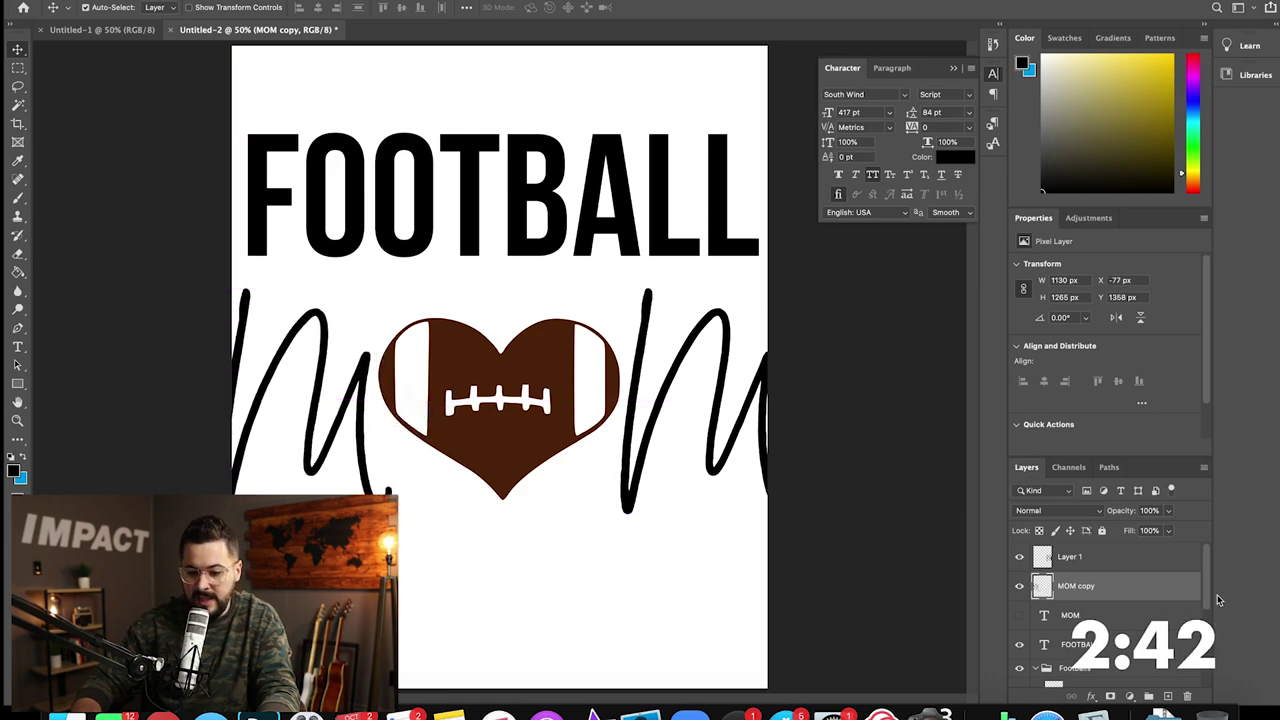
Step: Select both MOM copy and Layer 1 in the Layers panel
left_click(1103, 617)
scroll(1108, 625, "down", 3)
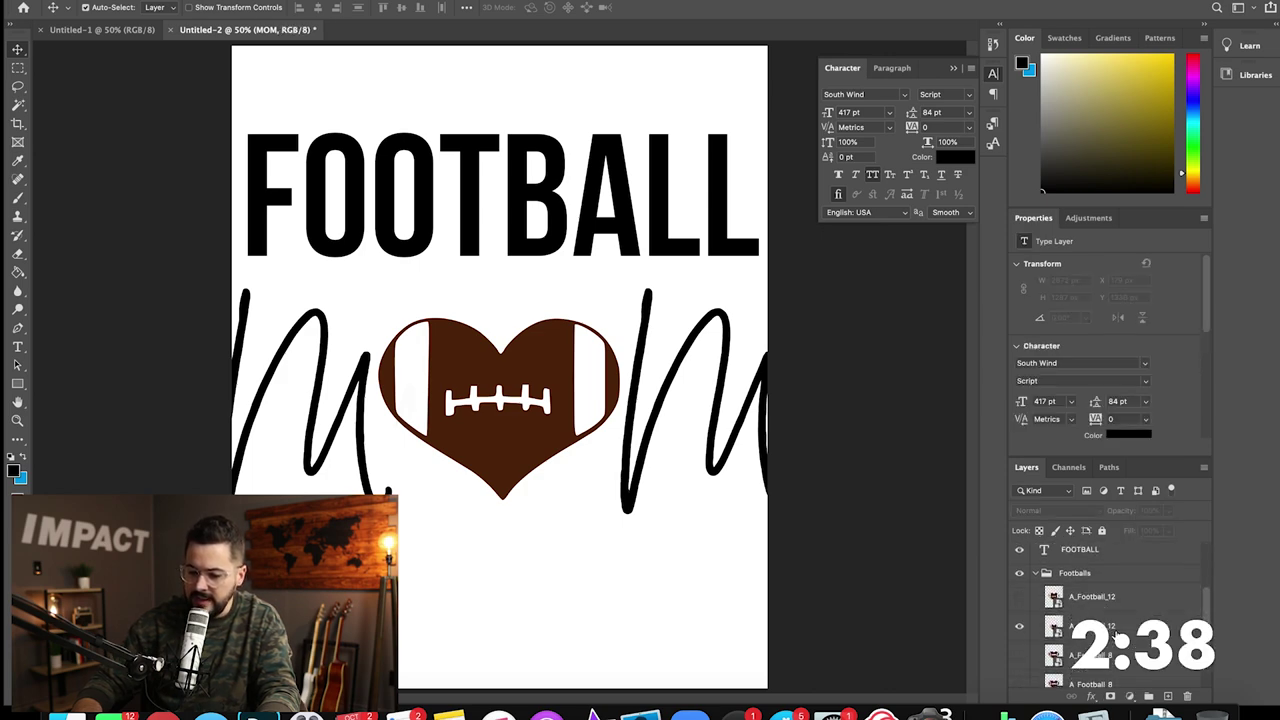
left_click(1124, 628)
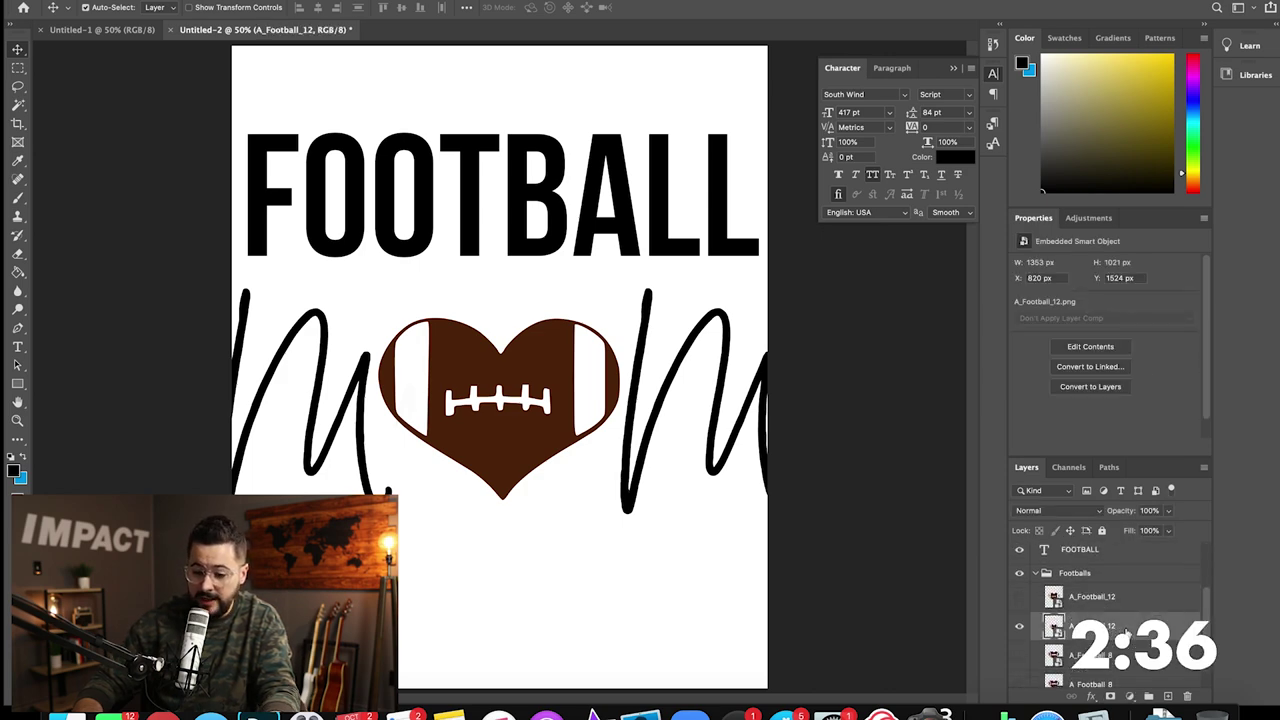
scroll(1120, 615, "up", 3)
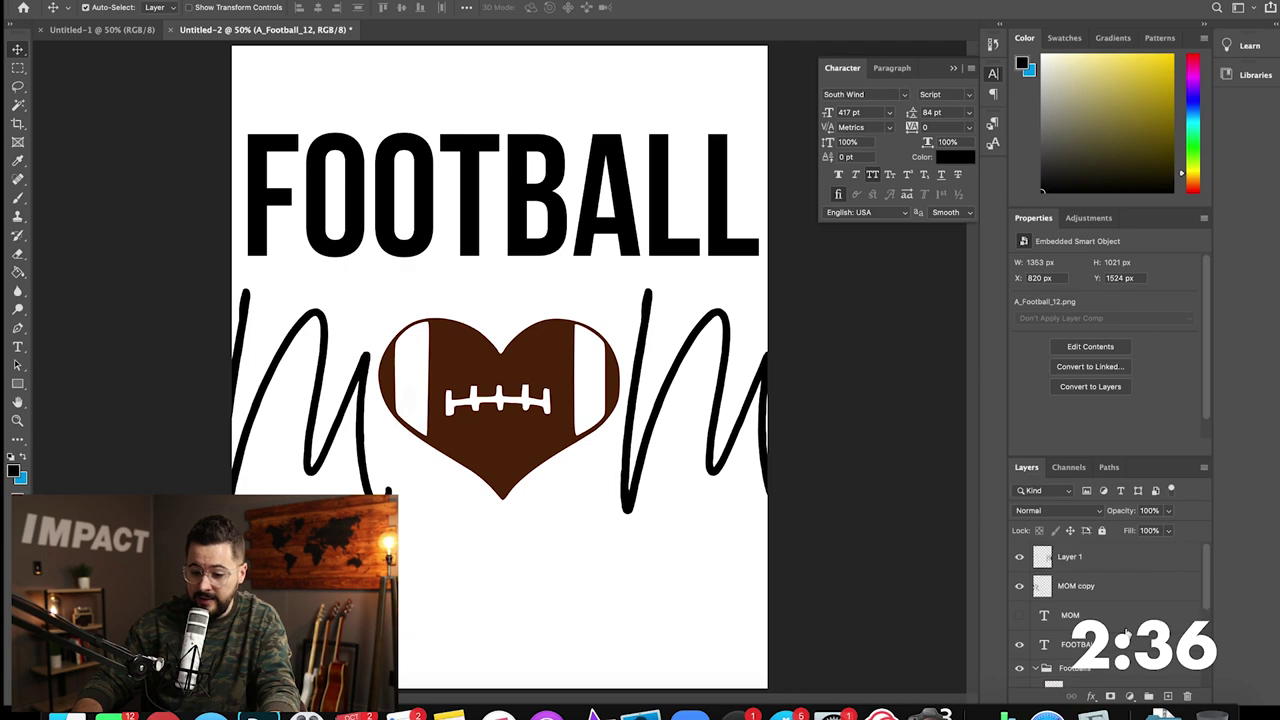
left_click(1117, 590, "super")
left_click(1112, 562, "super")
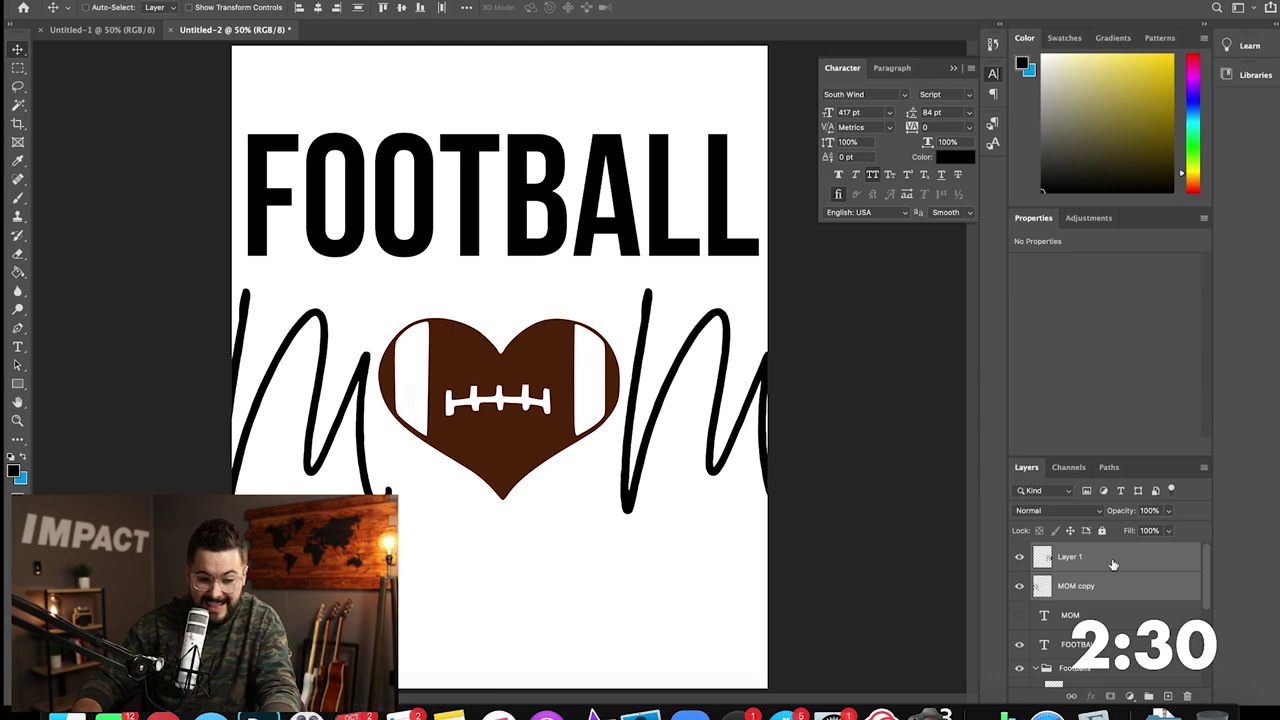
Step: Shrink both Ms together and move them up beneath FOOTBALL
key("super+t")
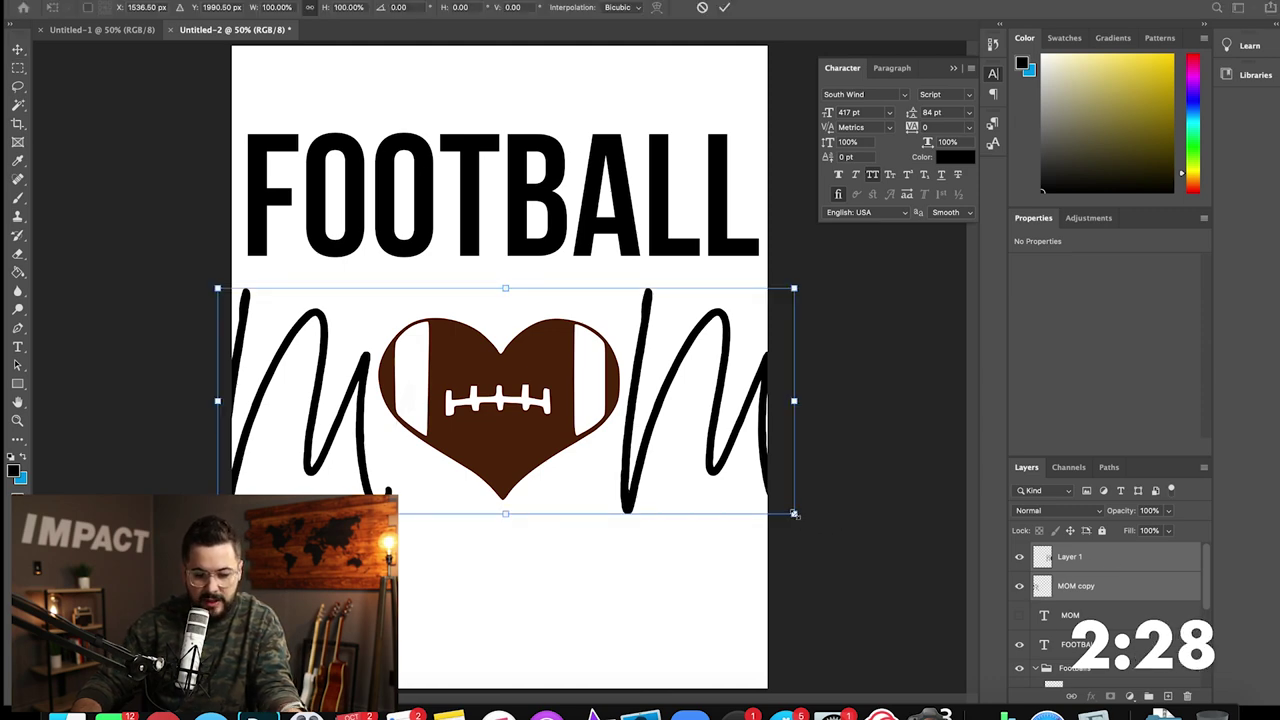
left_click_drag(794, 514, 736, 479)
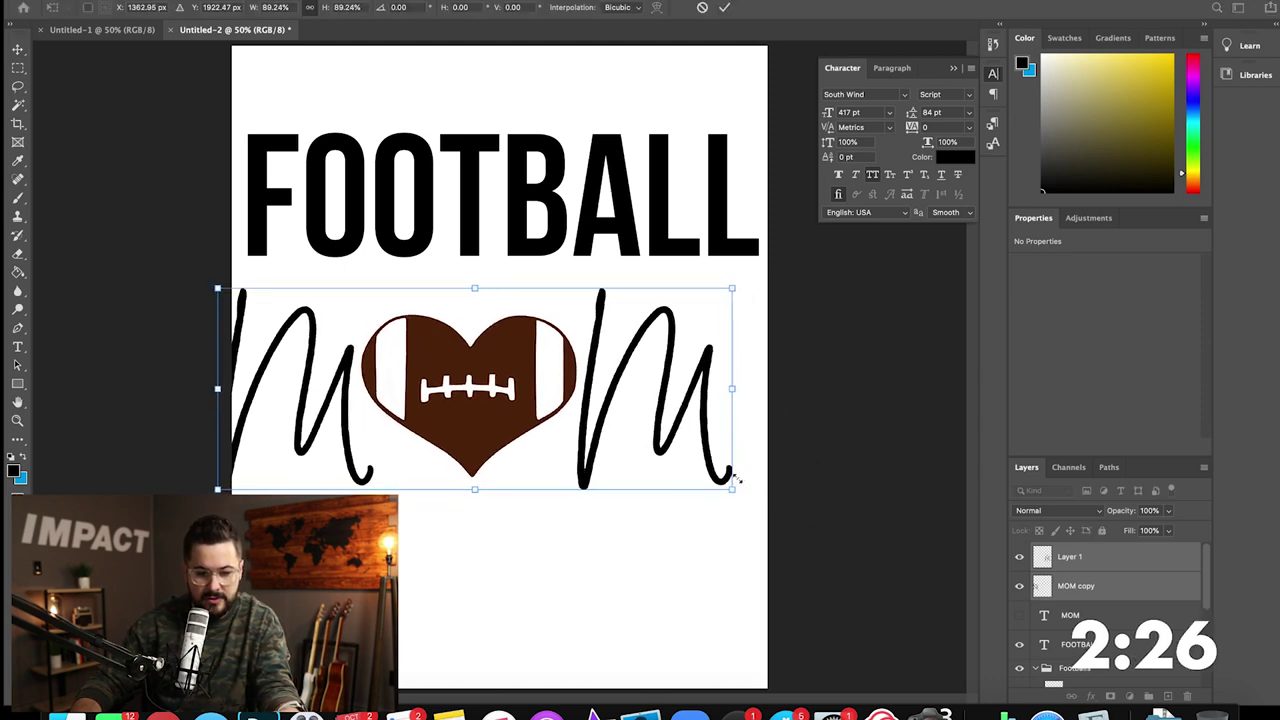
left_click_drag(590, 432, 606, 413)
key("Return")
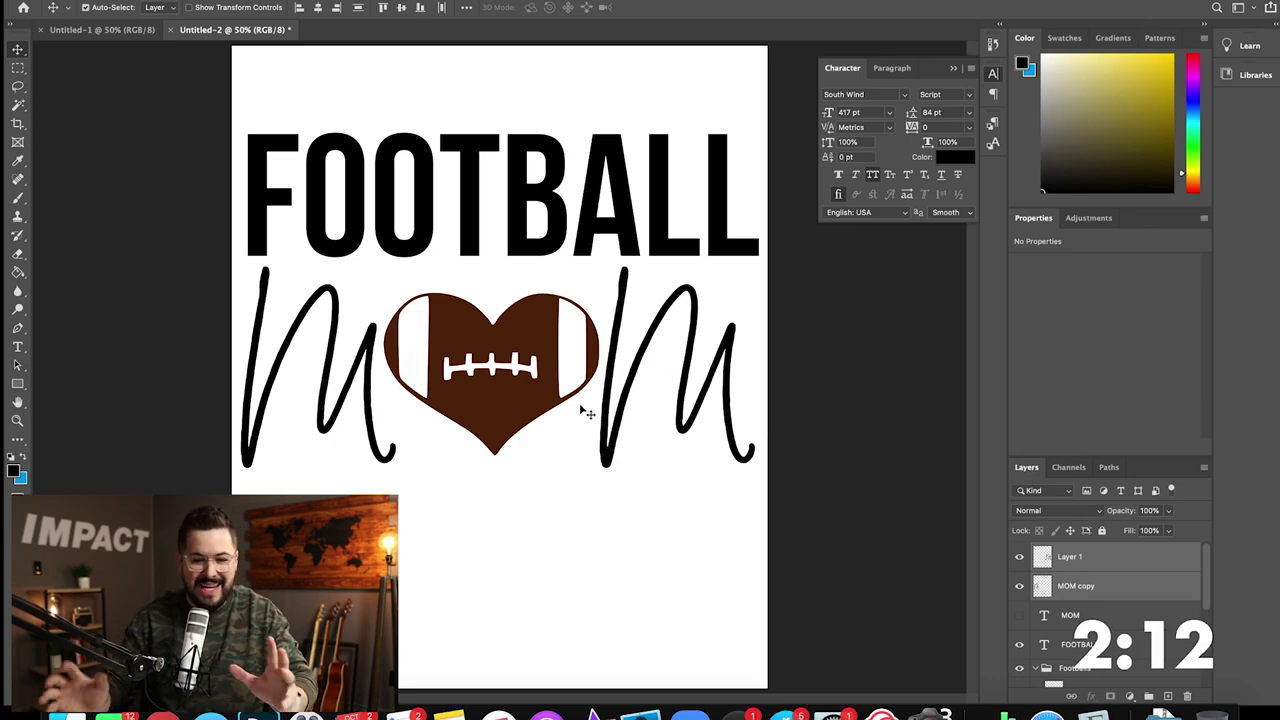
Step: Rescale the MOM graphic to about 95% and centre it horizontally on the page
key("super+t")
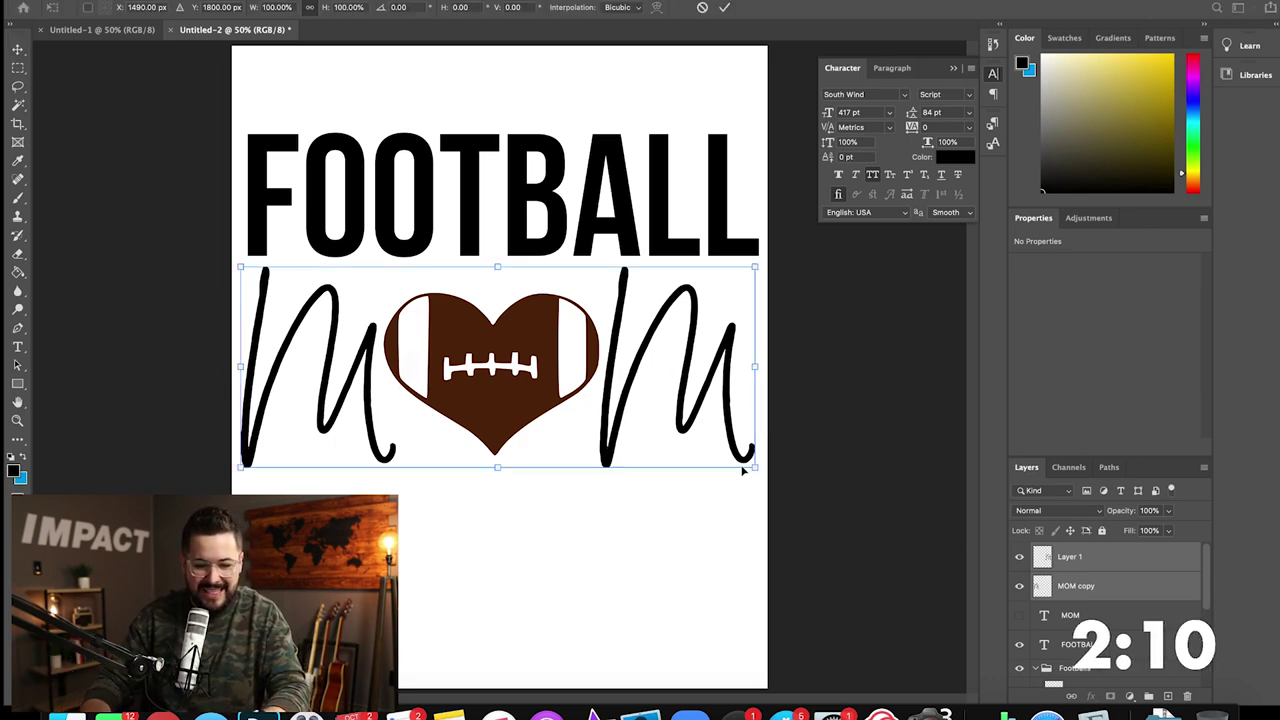
left_click_drag(756, 464, 678, 437)
left_click_drag(632, 380, 666, 390)
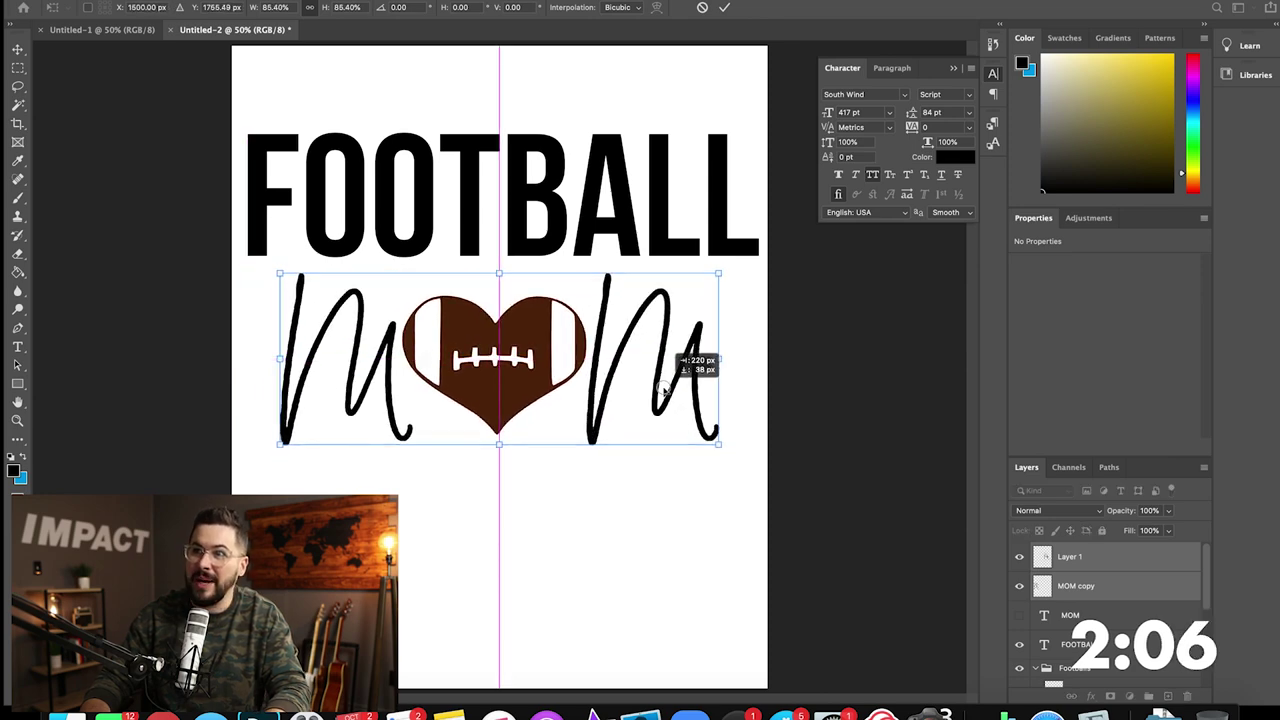
left_click_drag(666, 391, 666, 392)
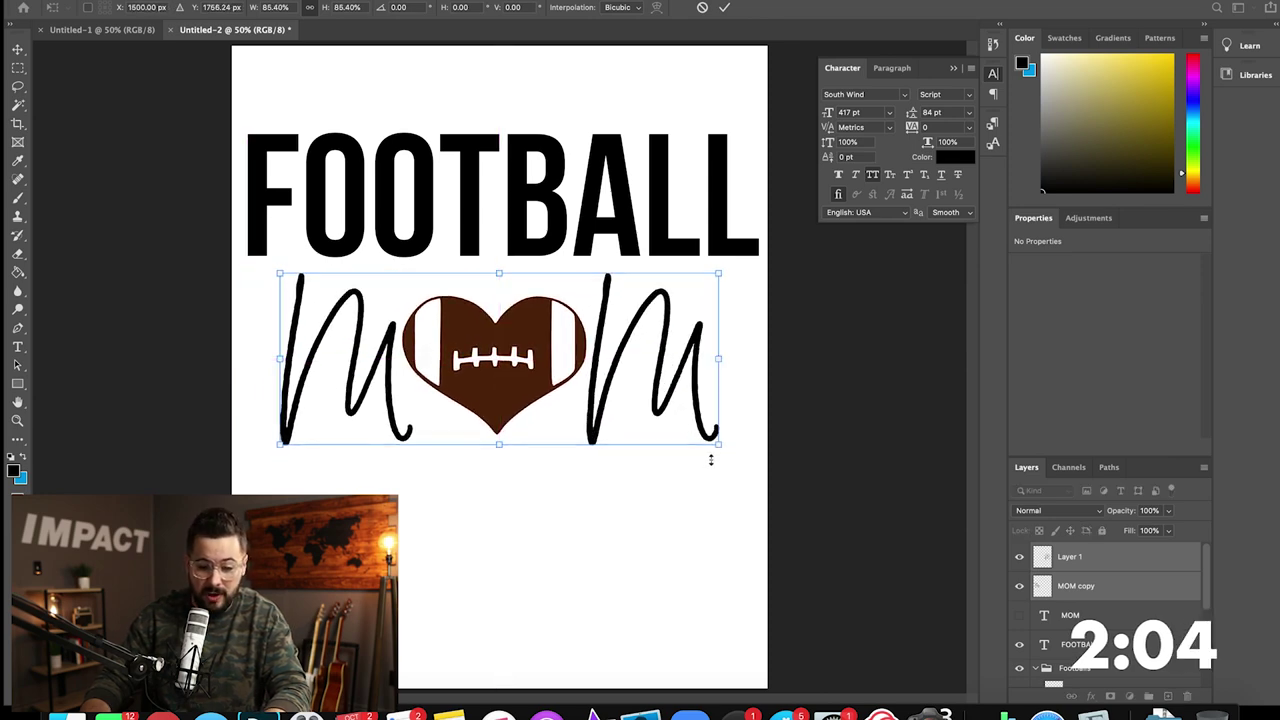
left_click_drag(716, 442, 768, 465)
left_click_drag(738, 423, 714, 431)
key("Return")
scroll(1145, 592, "down", 1)
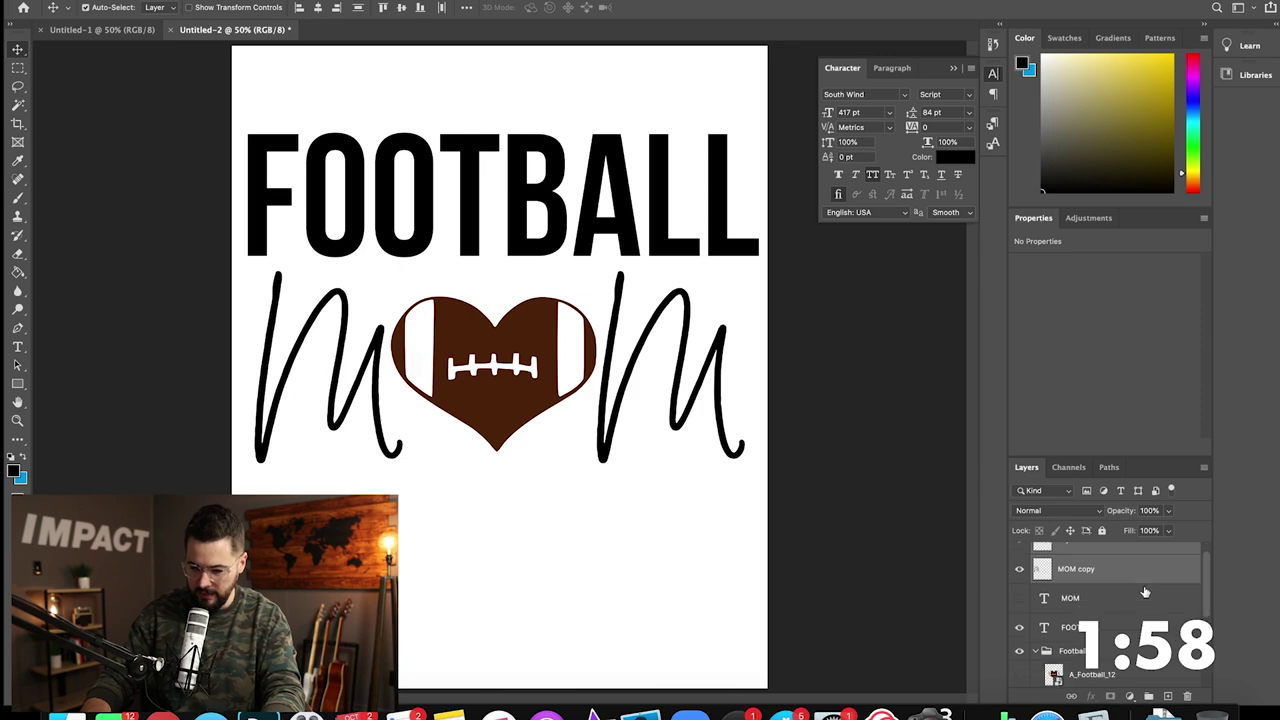
Step: Scale the FOOTBALL text to about 94.6% and nudge it left above MOM
left_click(1101, 634)
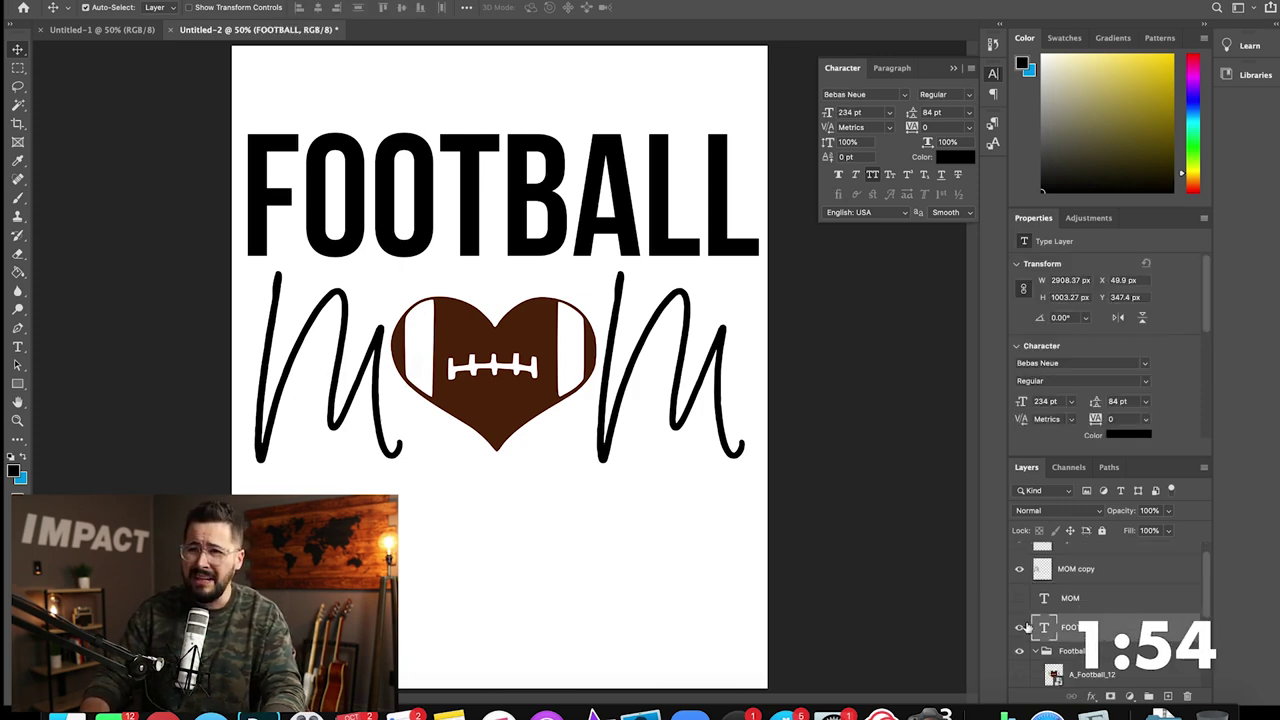
key("super+t")
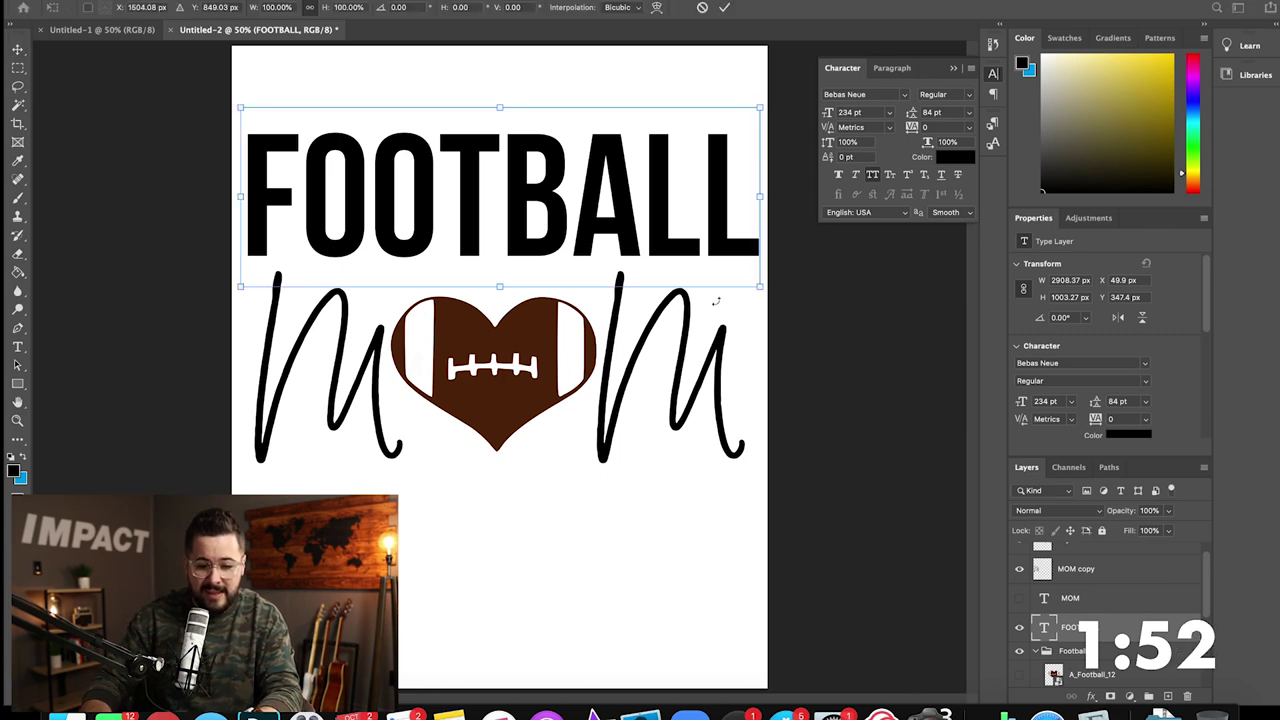
left_click_drag(758, 285, 664, 234)
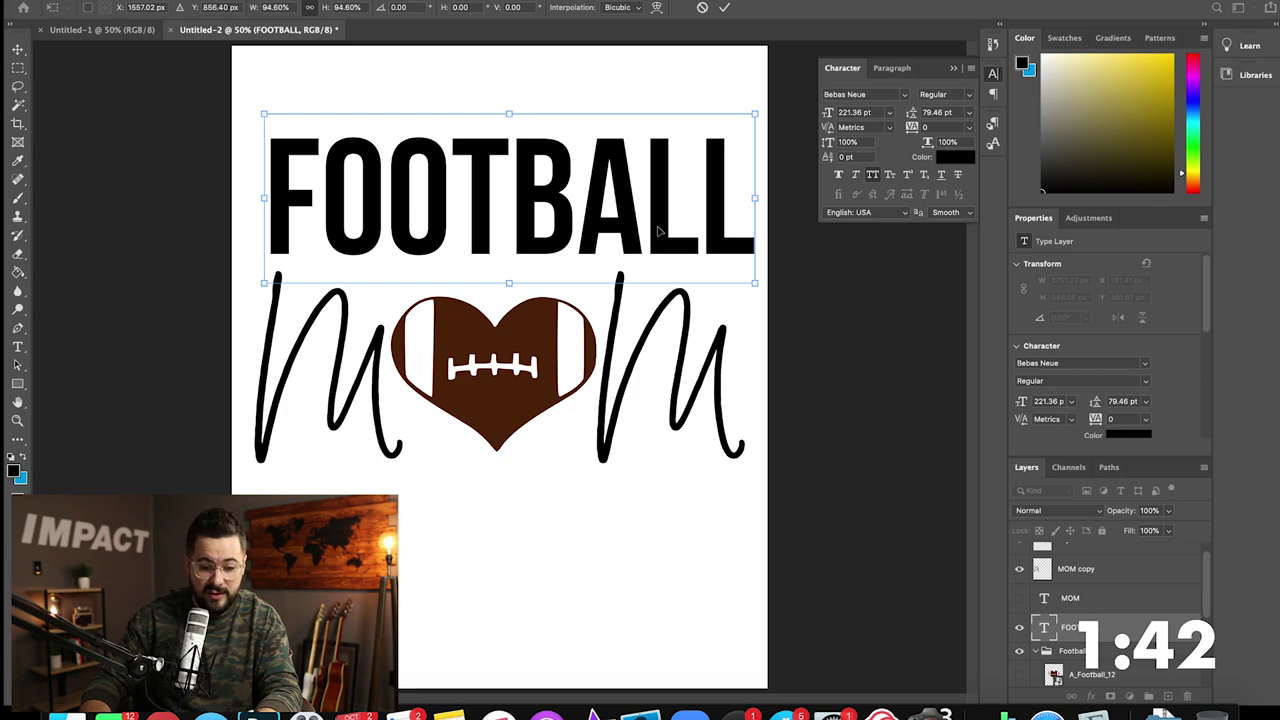
left_click_drag(630, 228, 630, 232)
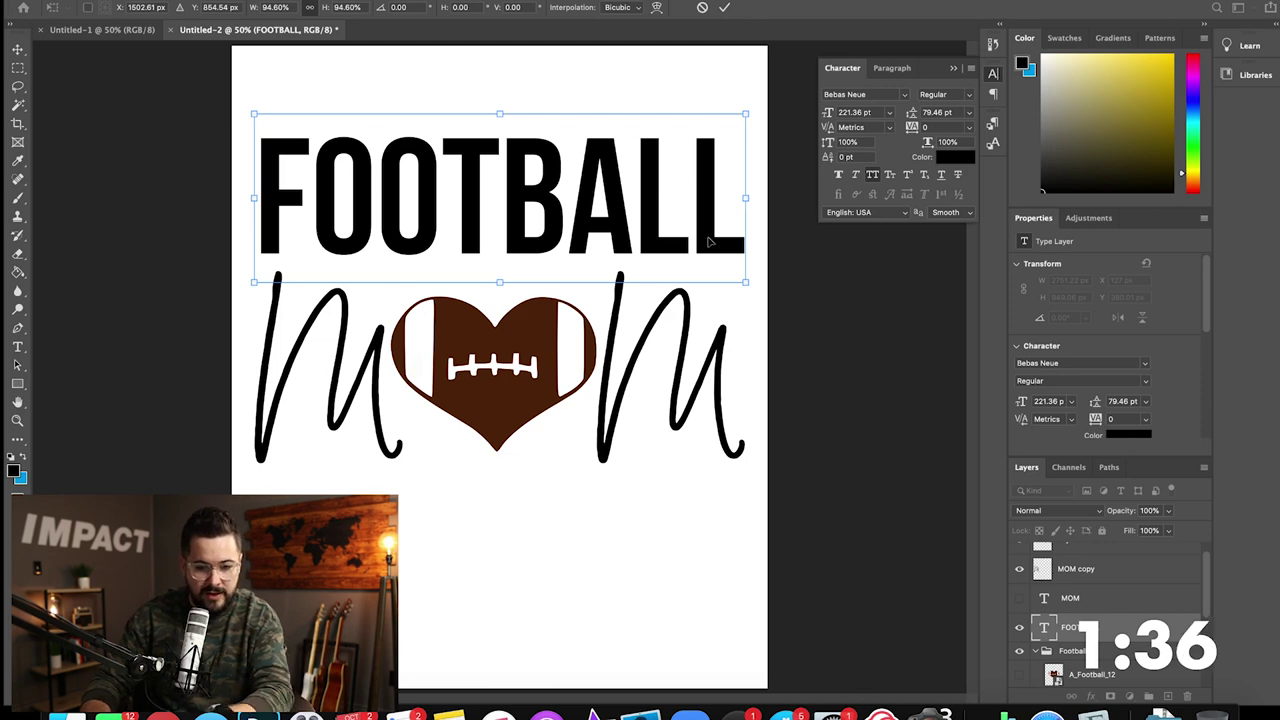
key("Return")
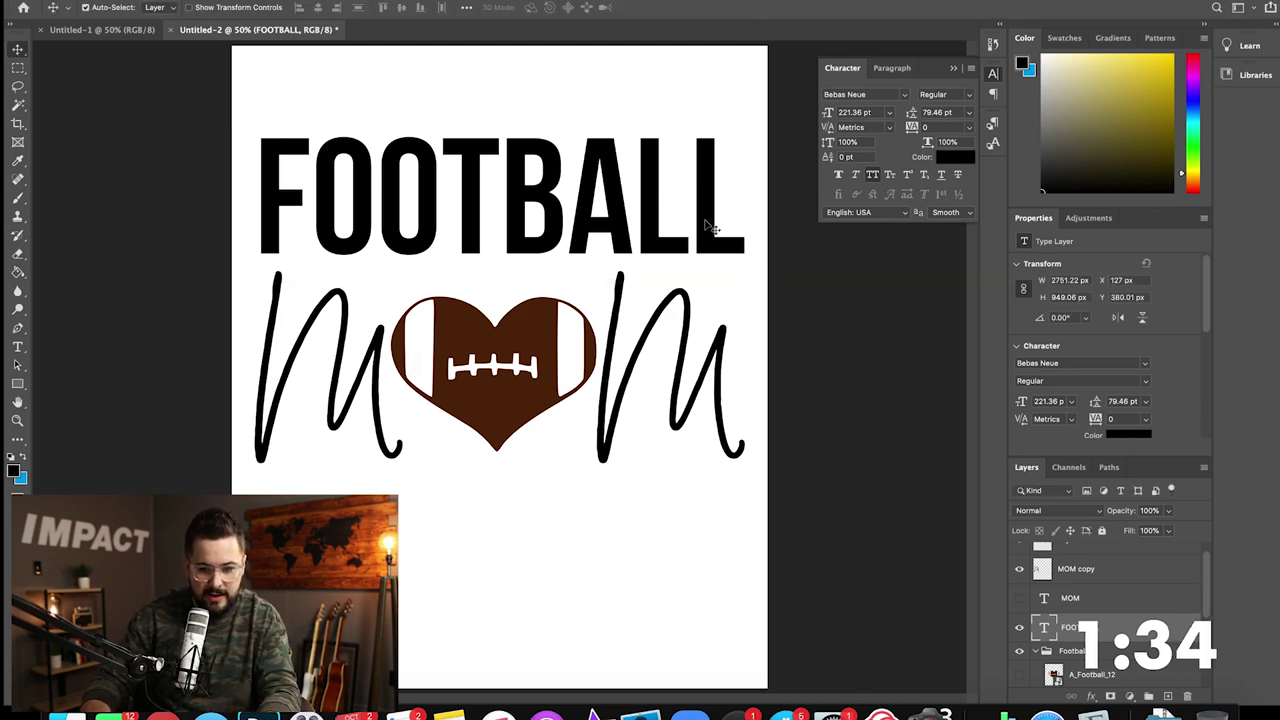
left_click_drag(709, 225, 703, 220)
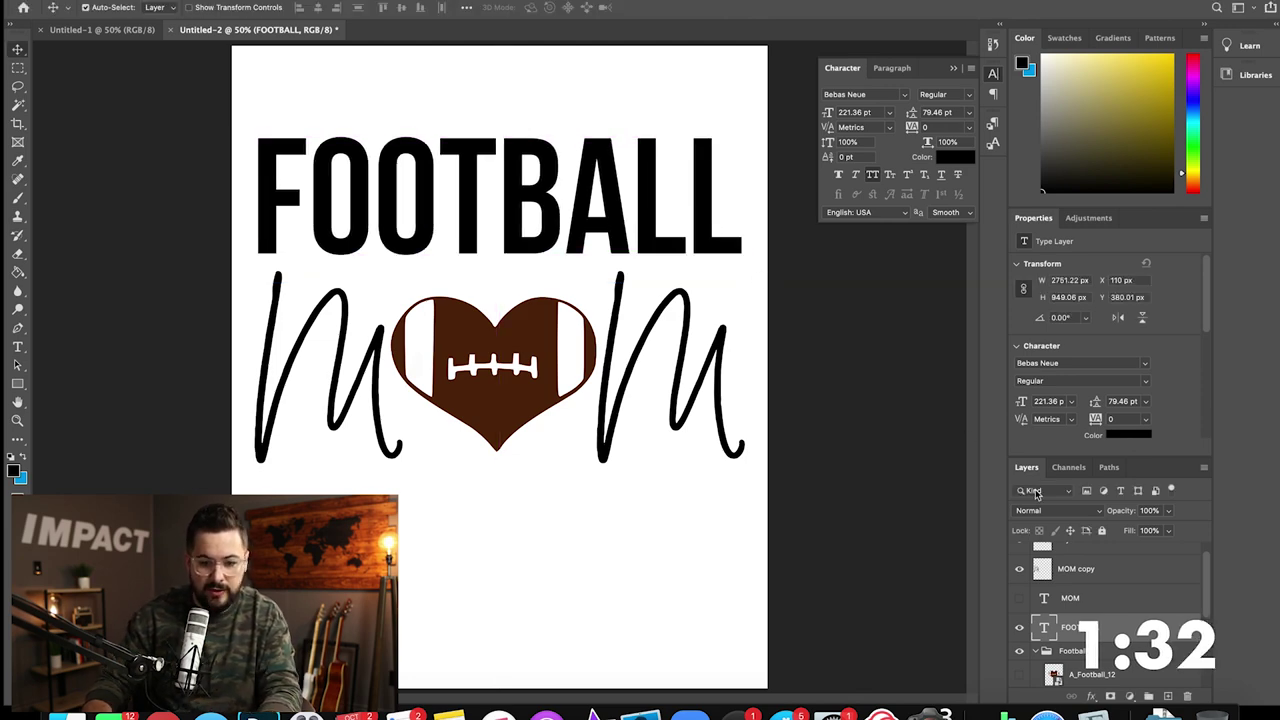
scroll(1122, 621, "down", 1)
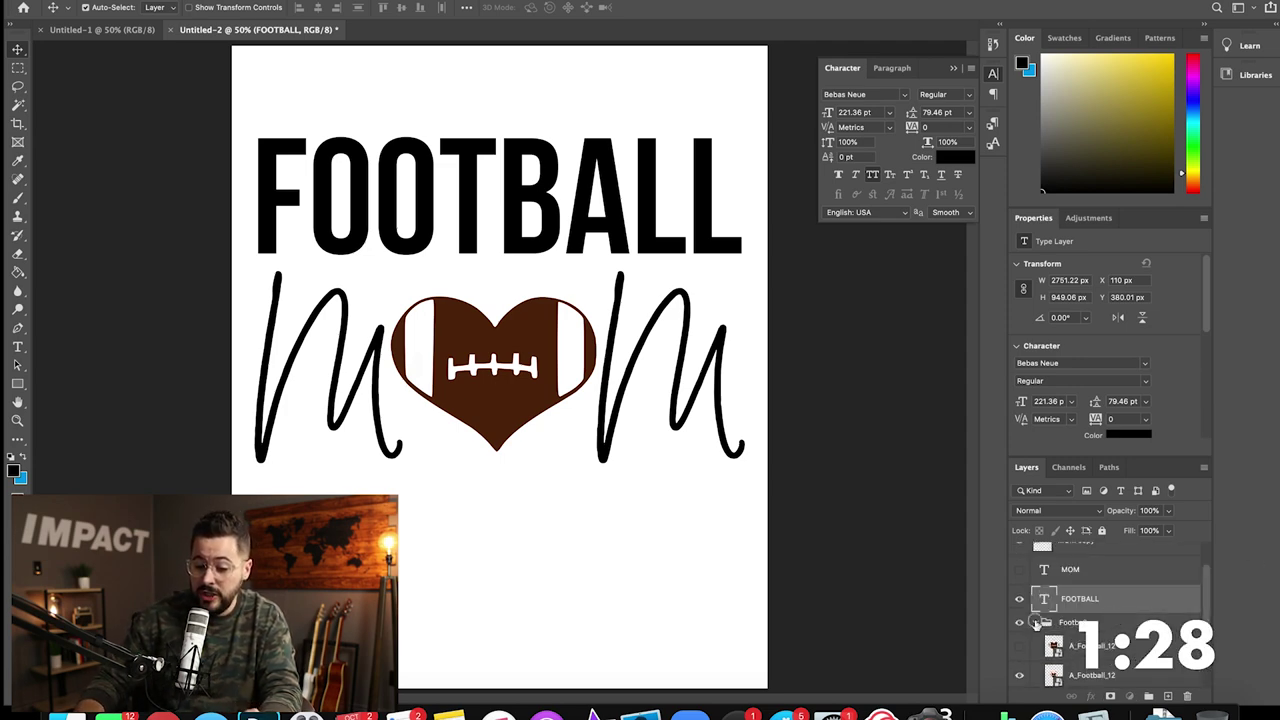
Step: Reveal the heathergray layer and enlarge it to about 174% to cover the canvas
left_click(1035, 621)
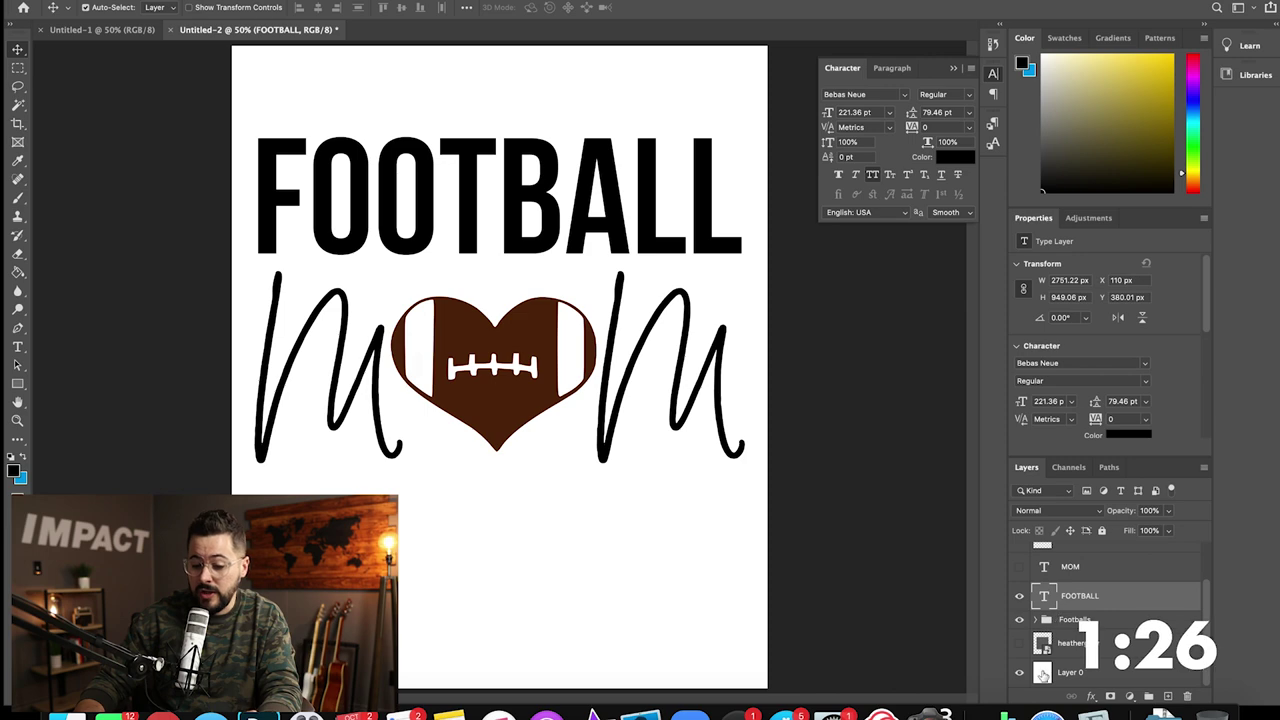
left_click(1020, 644)
left_click(1097, 647)
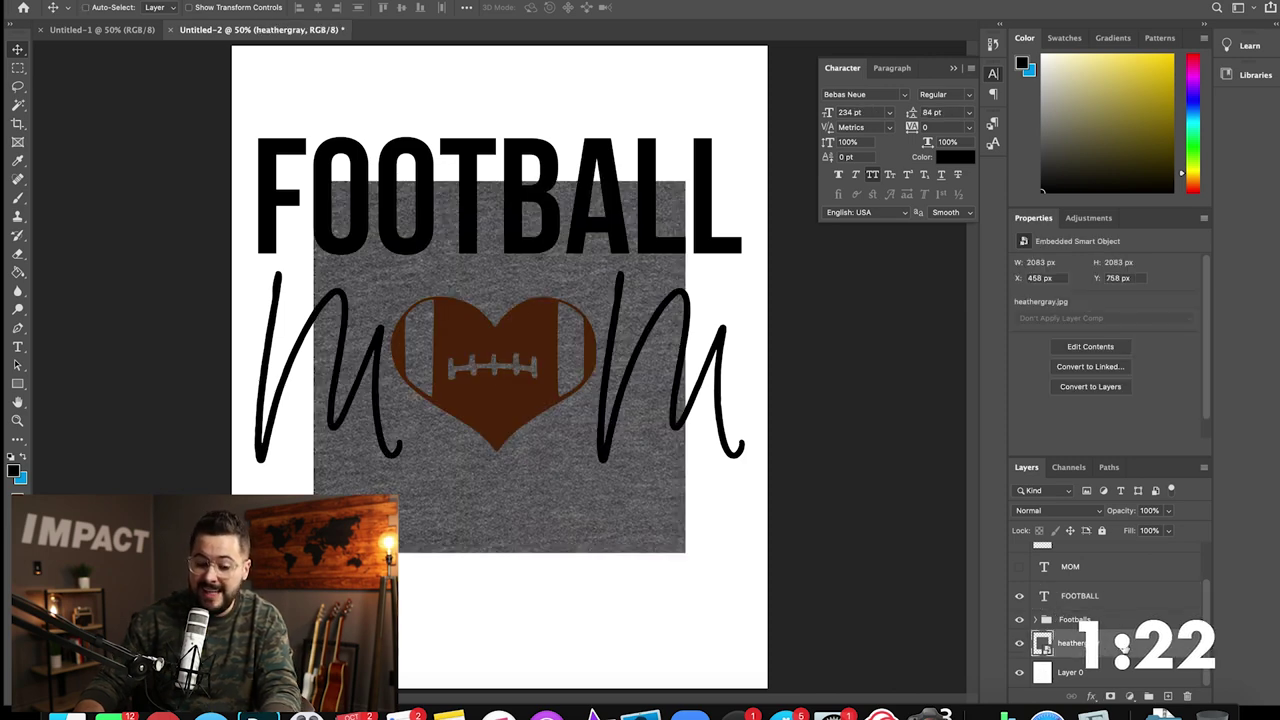
key("ctrl+t")
left_click_drag(686, 552, 851, 696)
left_click_drag(756, 620, 651, 500)
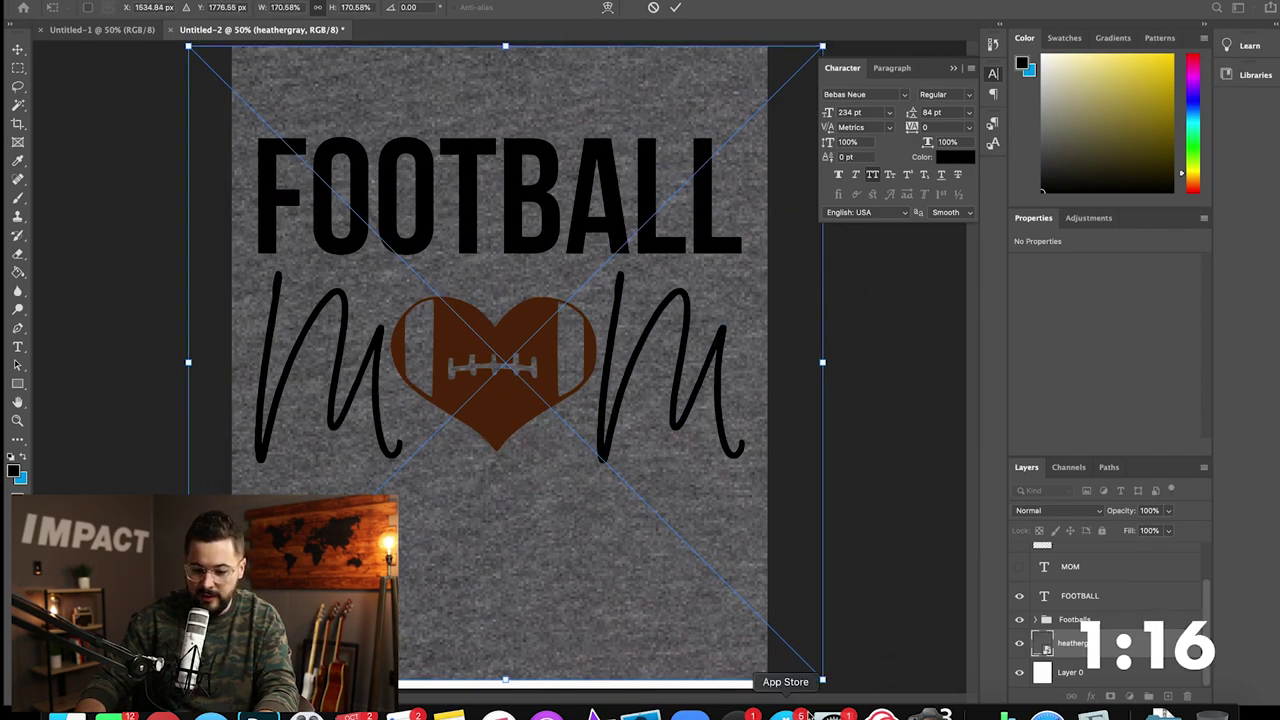
left_click_drag(822, 680, 825, 686)
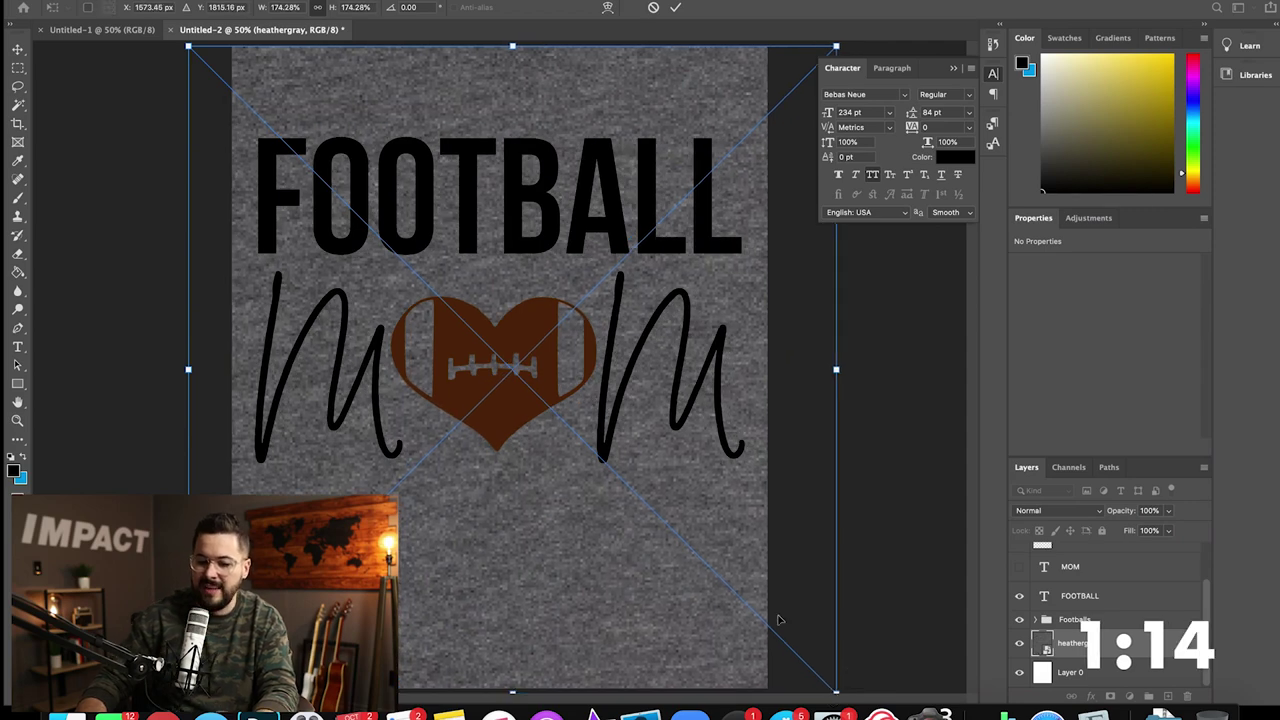
key("Return")
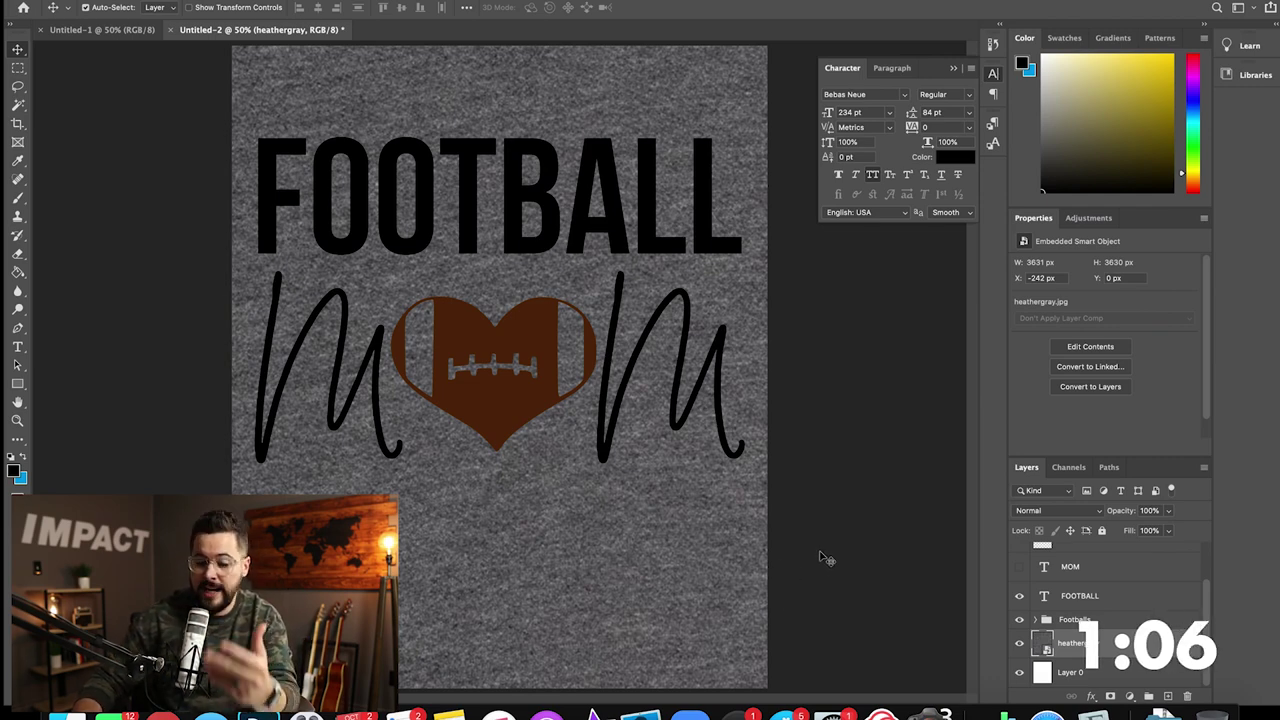
left_click_drag(1025, 549, 1030, 556)
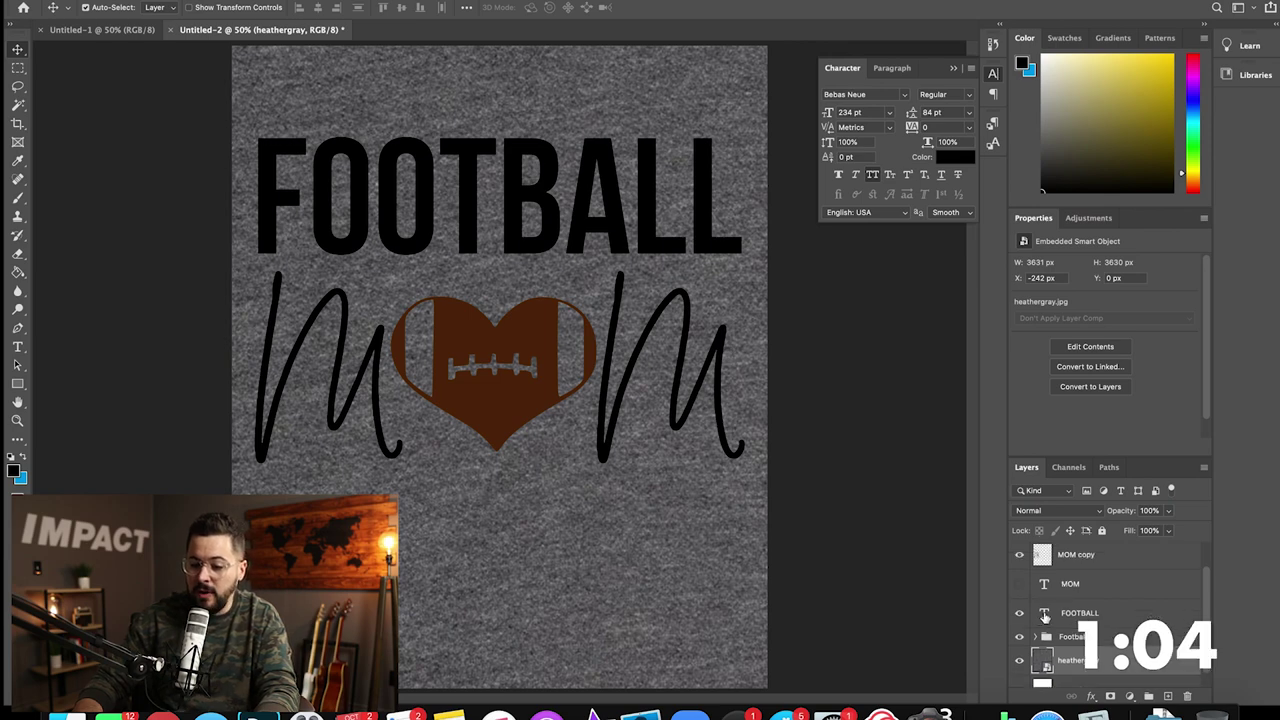
double_click(1045, 614)
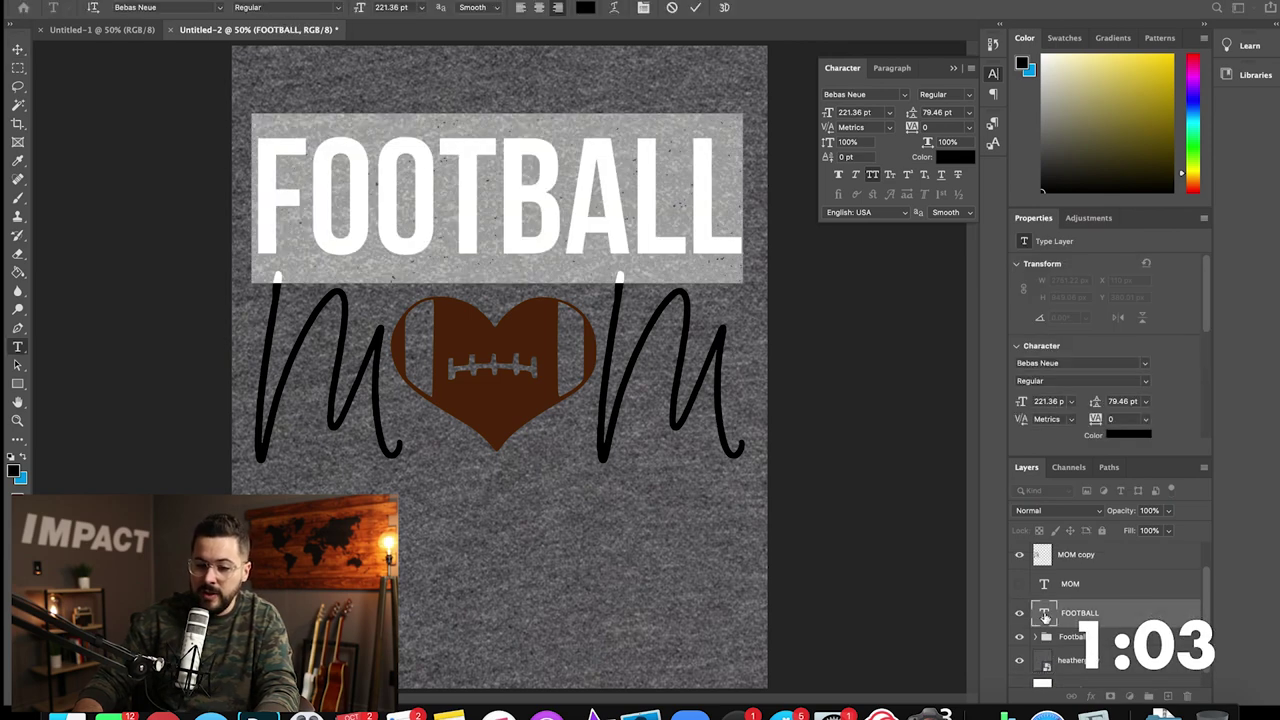
Step: Set the FOOTBALL text colour to white (#ffffff) and commit the edit
left_click(950, 160)
type("ffffff")
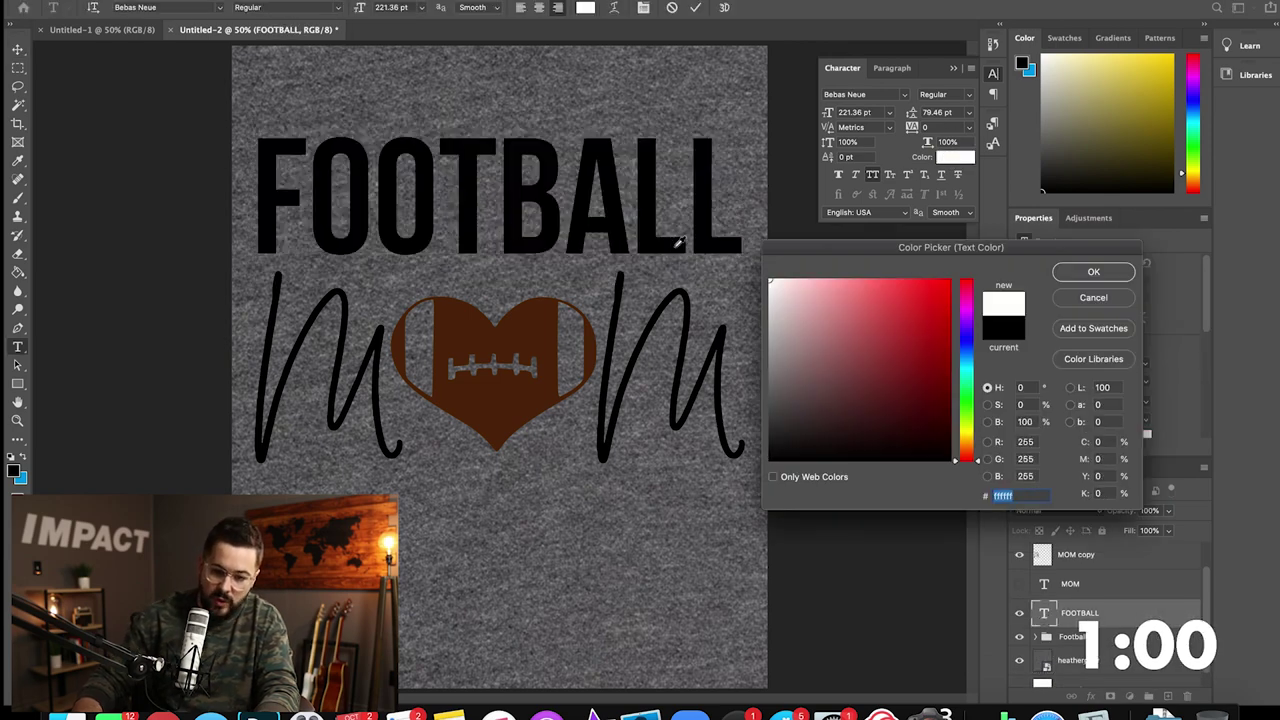
left_click(1093, 272)
key("ctrl+Return")
Step: Switch to the Move tool and select the MOM copy layer
key("v")
left_click(1057, 566)
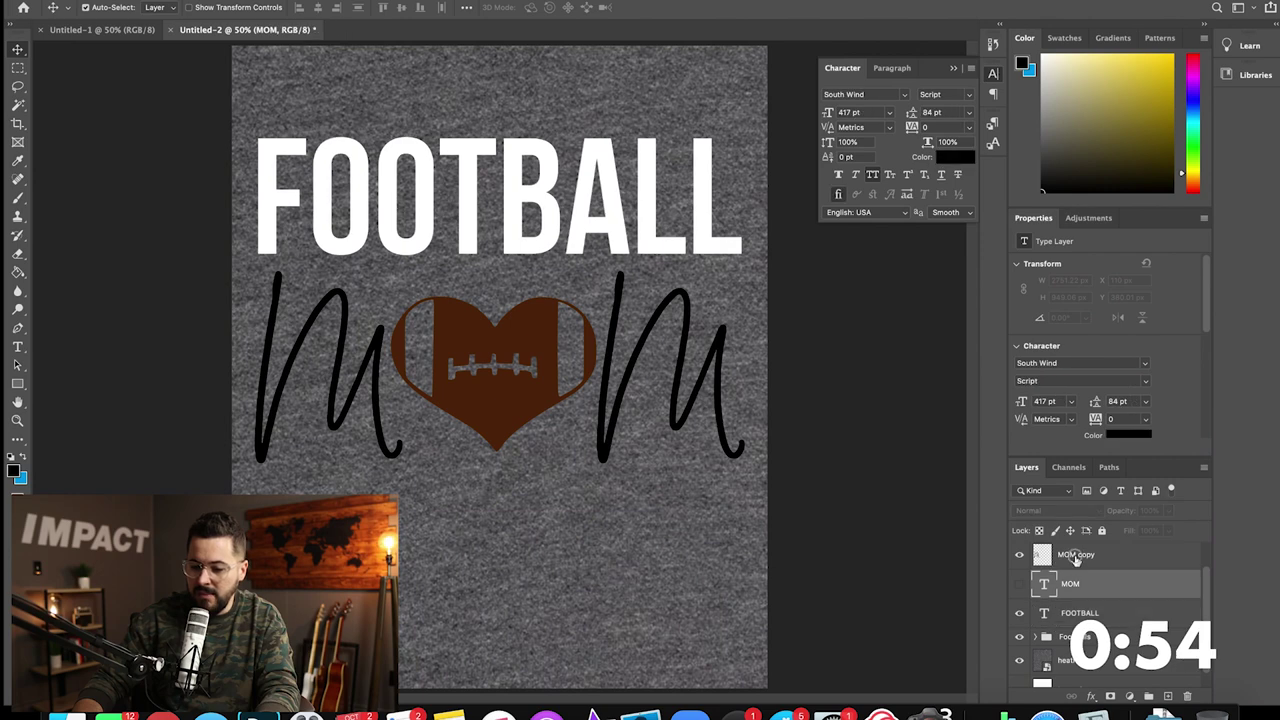
key("ctrl+shift+alt+n")
left_click(1092, 576)
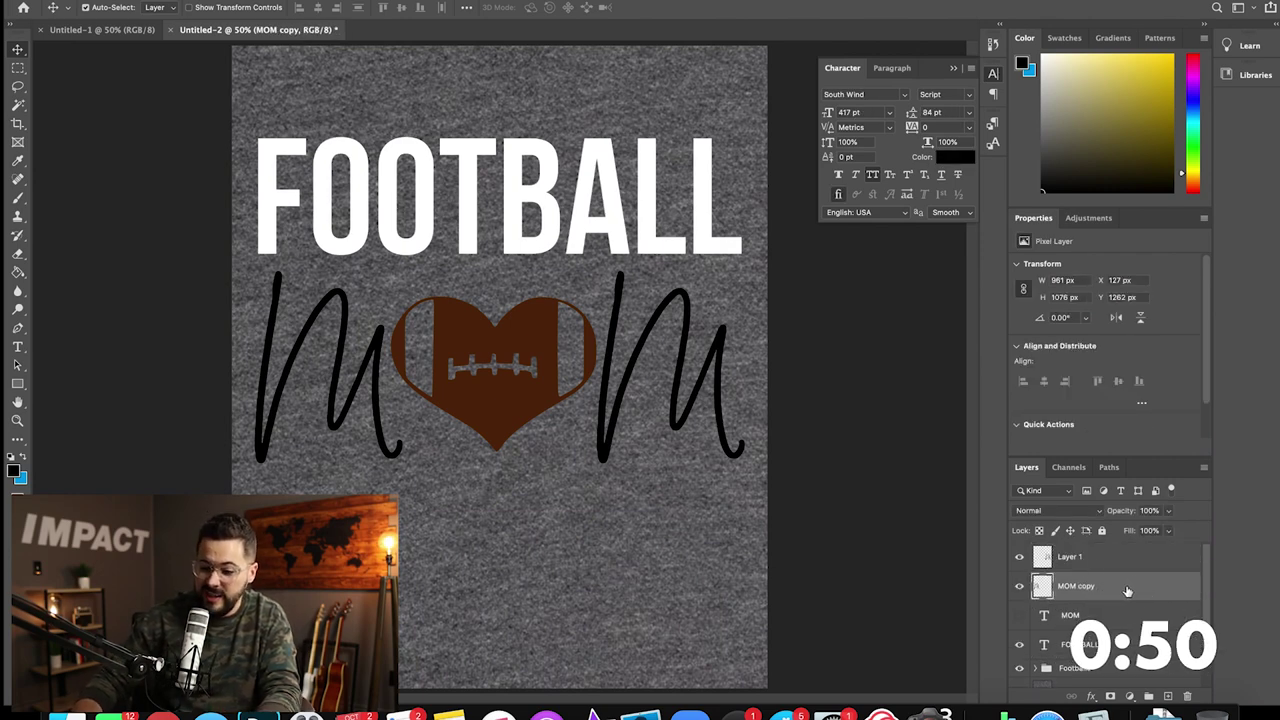
Step: Add a white Color Overlay to MOM copy, the left M
double_click(1130, 590)
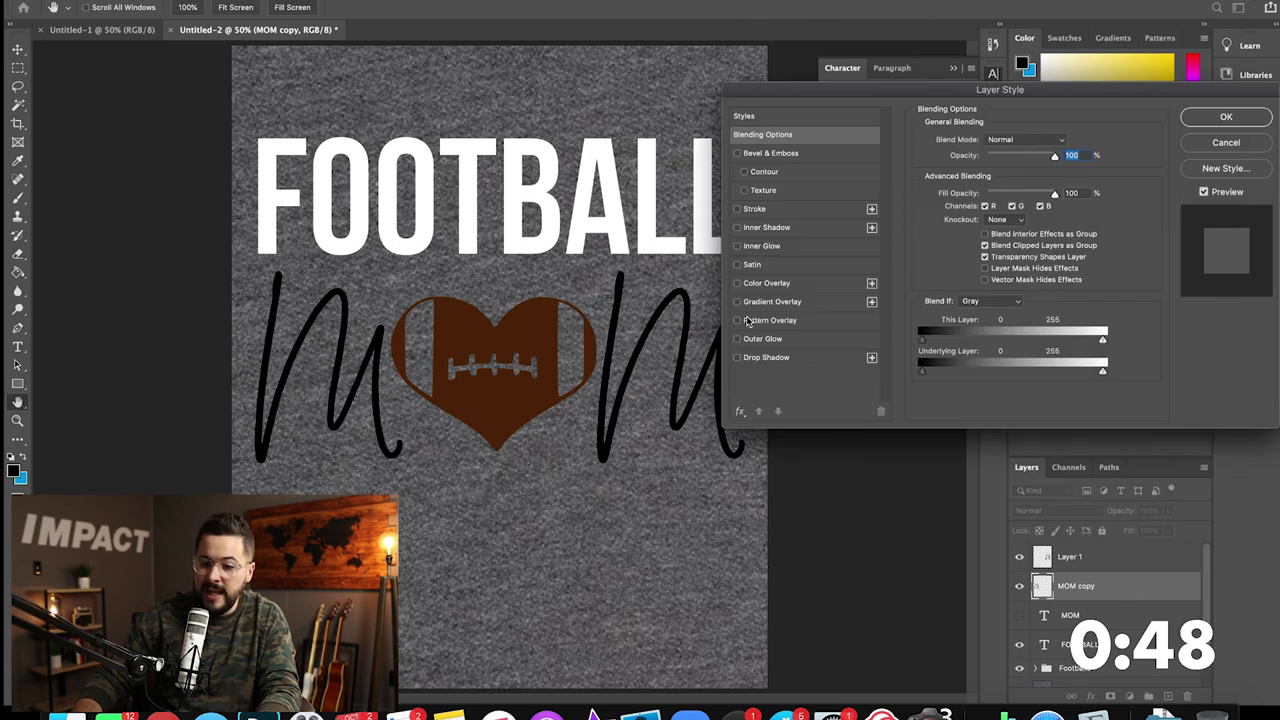
left_click(765, 284)
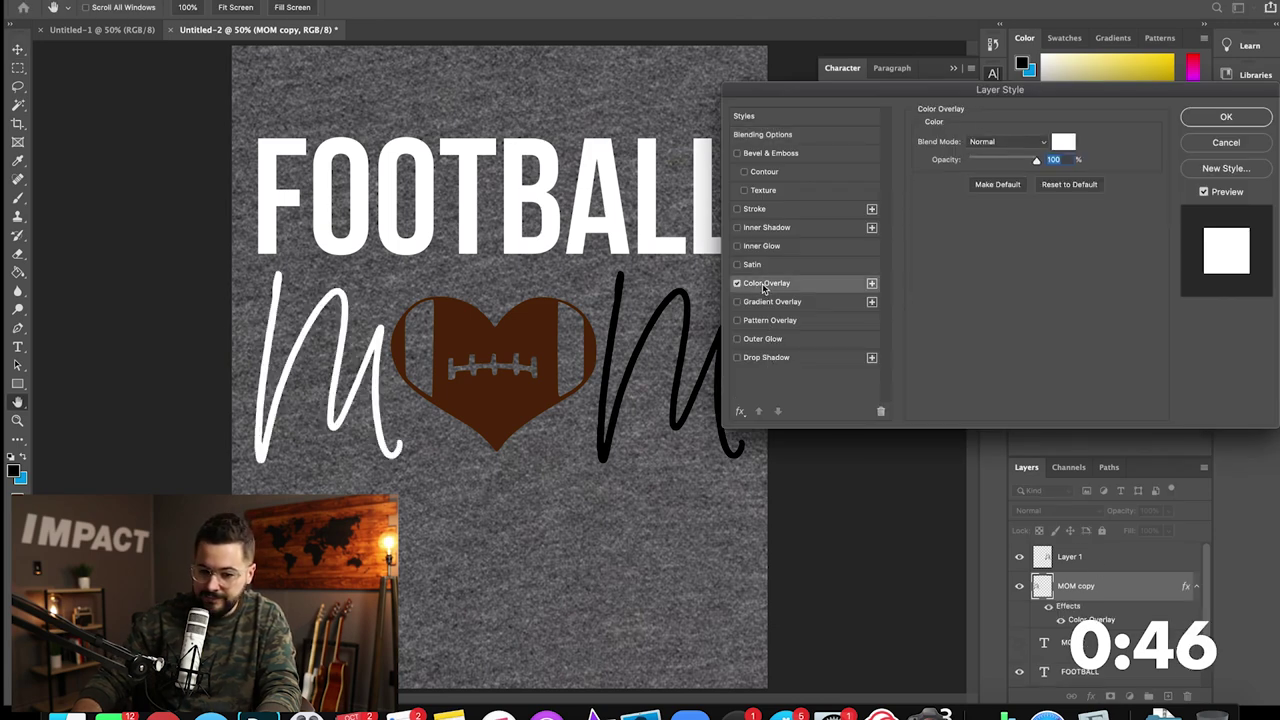
left_click(1062, 144)
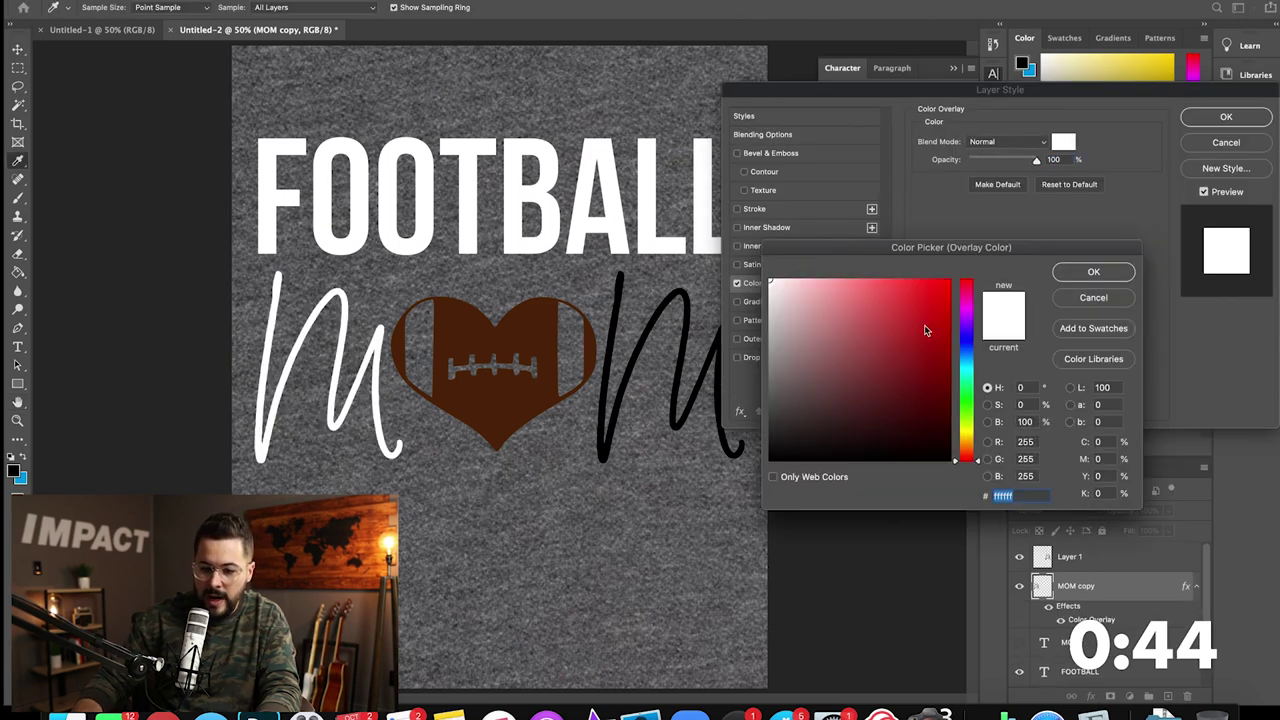
left_click(1093, 272)
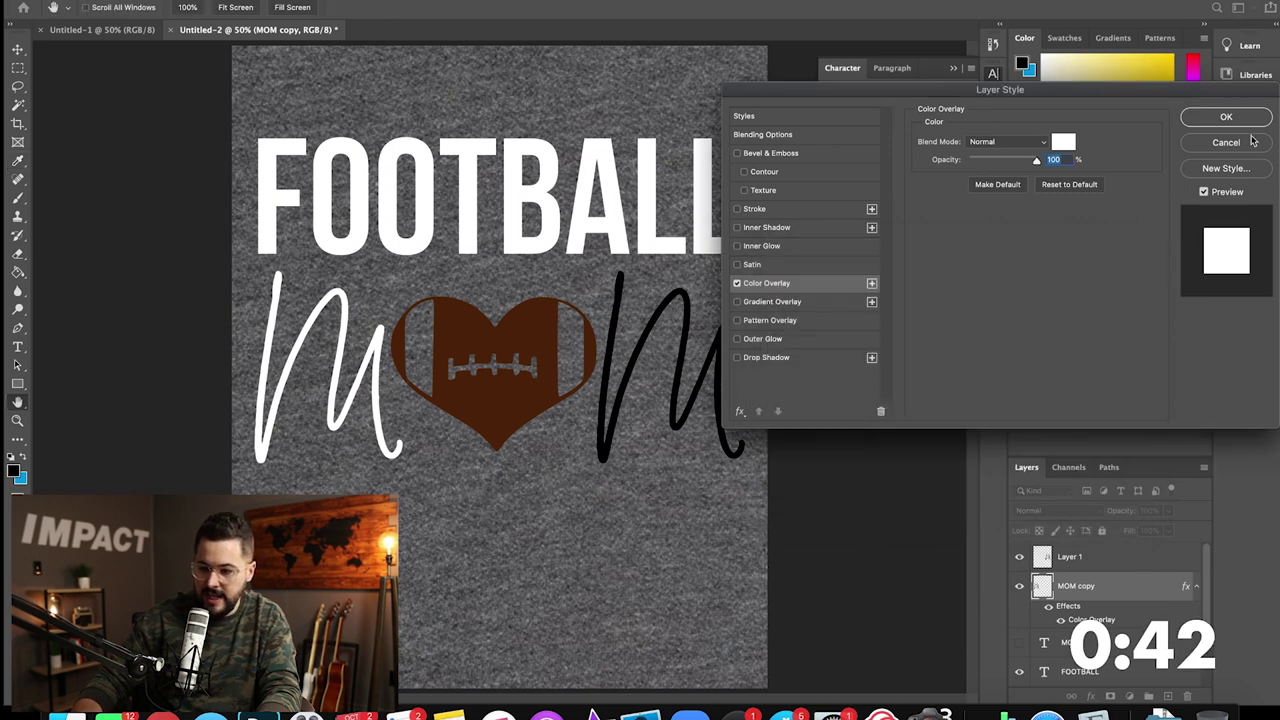
left_click(1226, 117)
Step: Add a white Color Overlay to Layer 1, the right M
double_click(1156, 558)
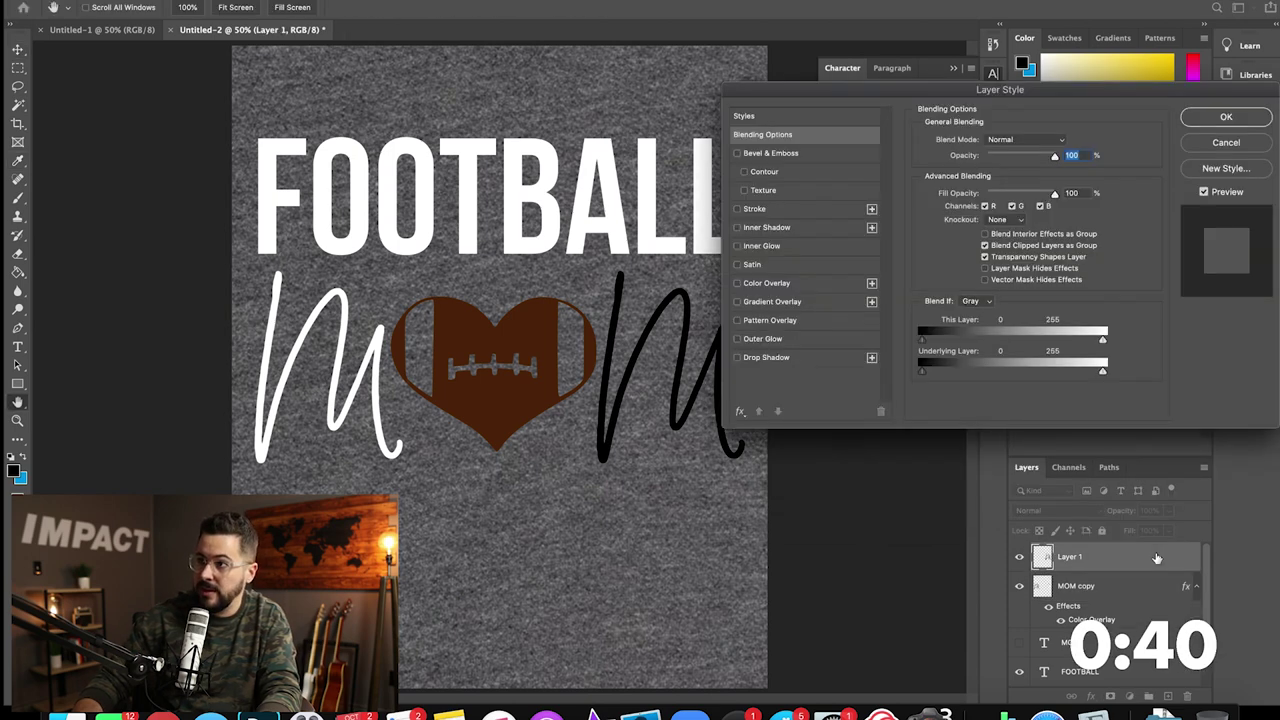
left_click(753, 284)
left_click(1066, 141)
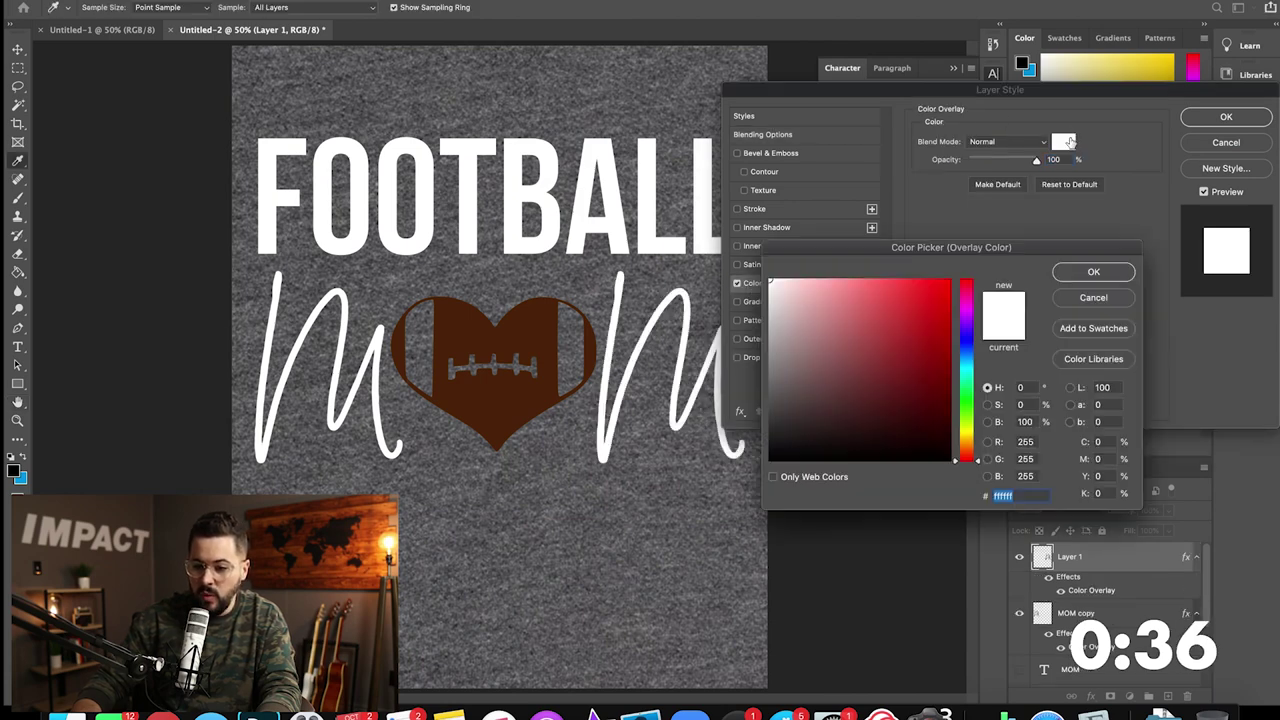
left_click(1080, 271)
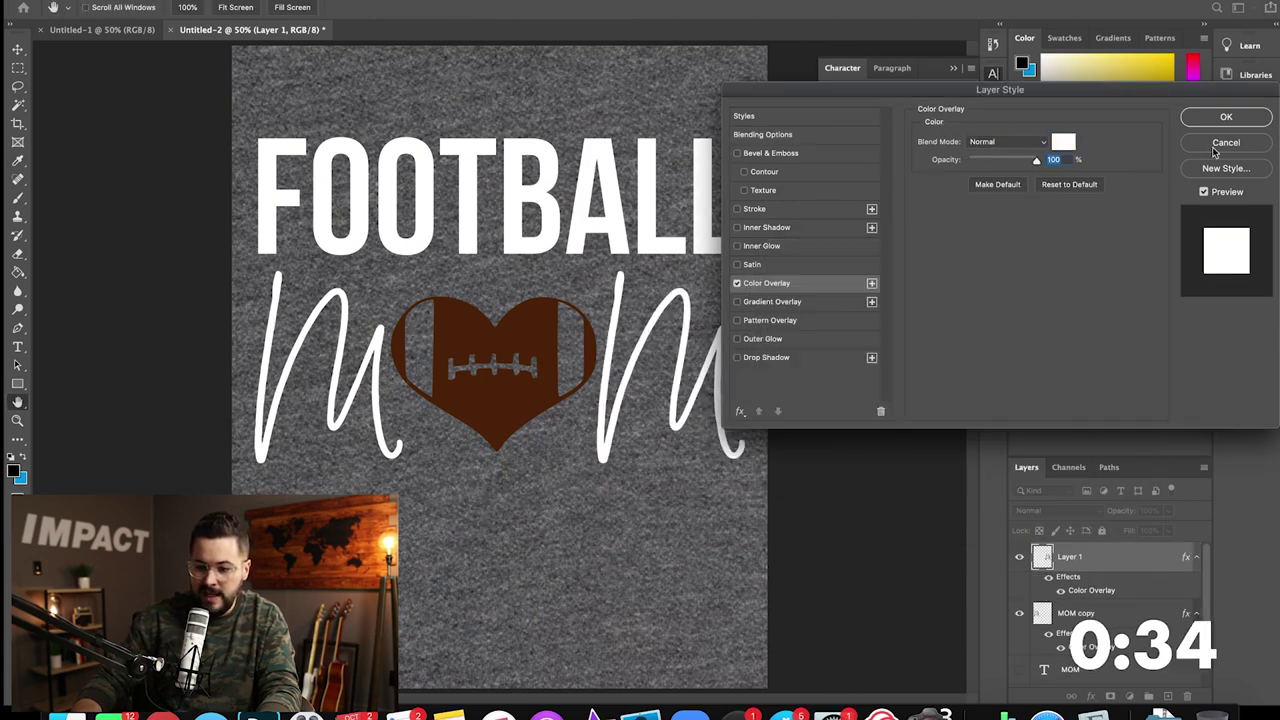
left_click(1226, 116)
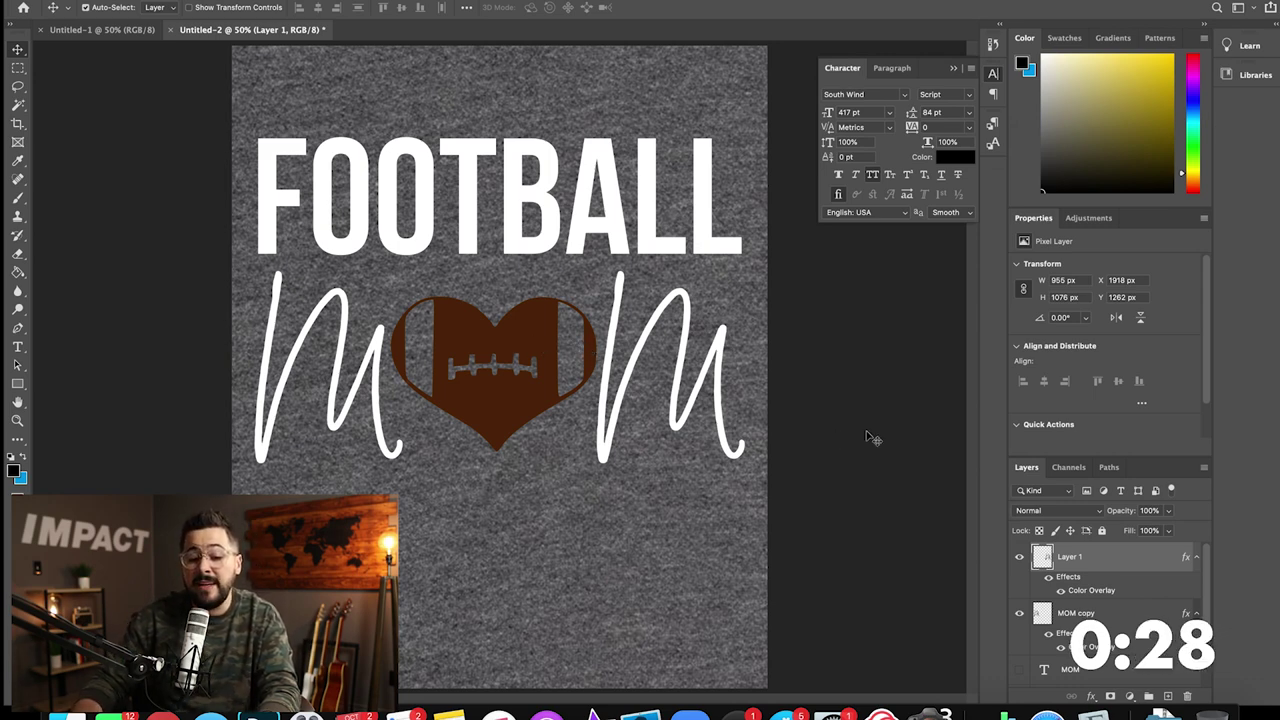
Step: Expand the Footballs group and give the A_Football_12 heart a white Color Overlay
scroll(1080, 601, "down", 3)
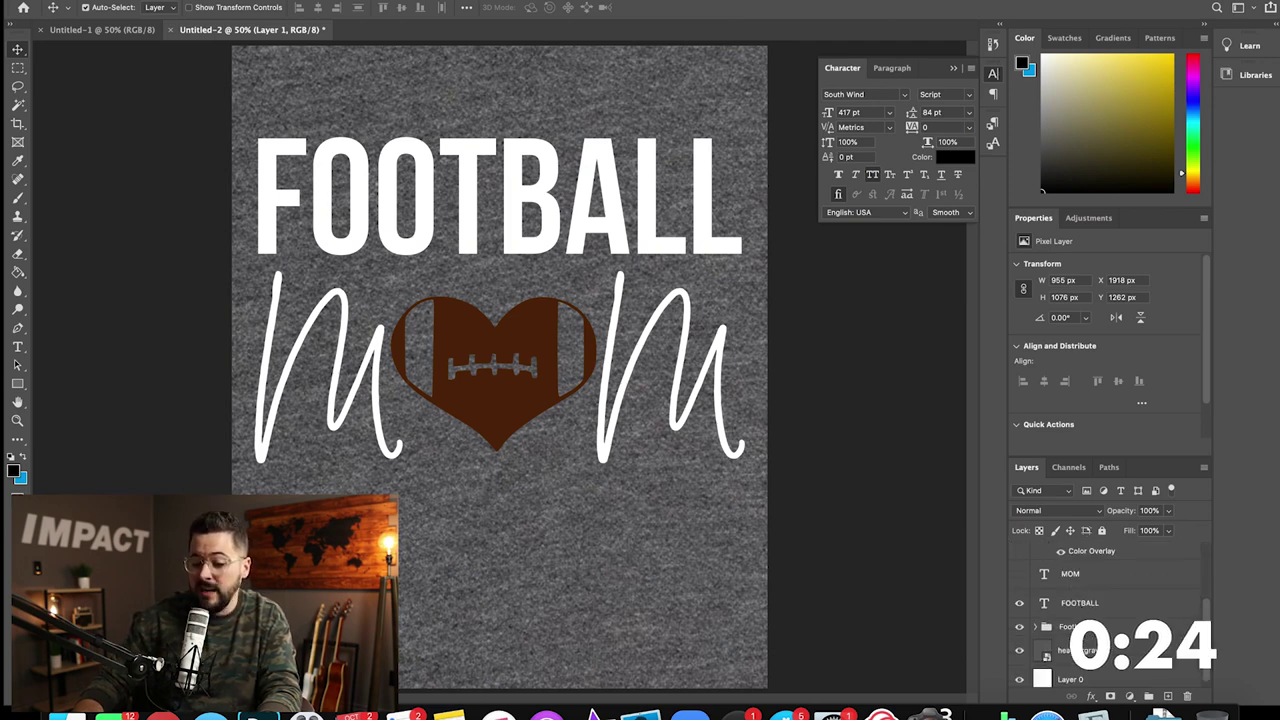
scroll(1080, 604, "down", 1)
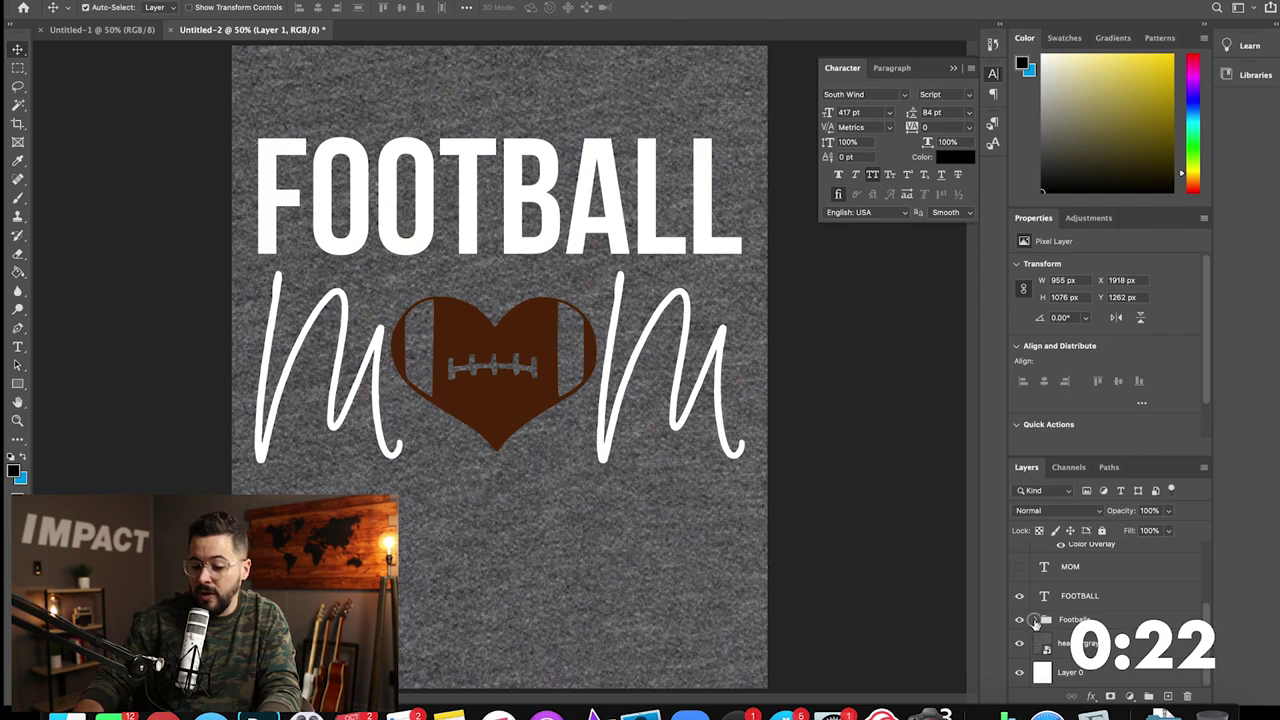
left_click(1034, 620)
scroll(1100, 630, "down", 5)
scroll(1113, 638, "up", 1)
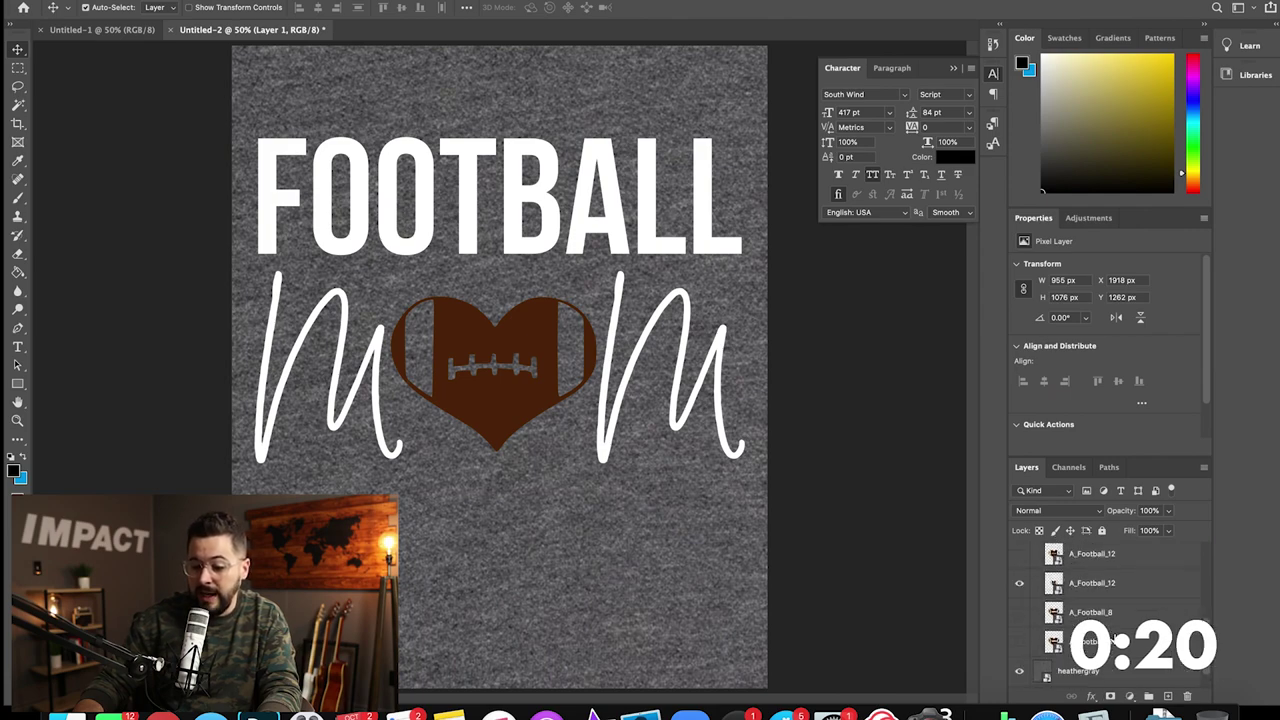
double_click(1146, 590)
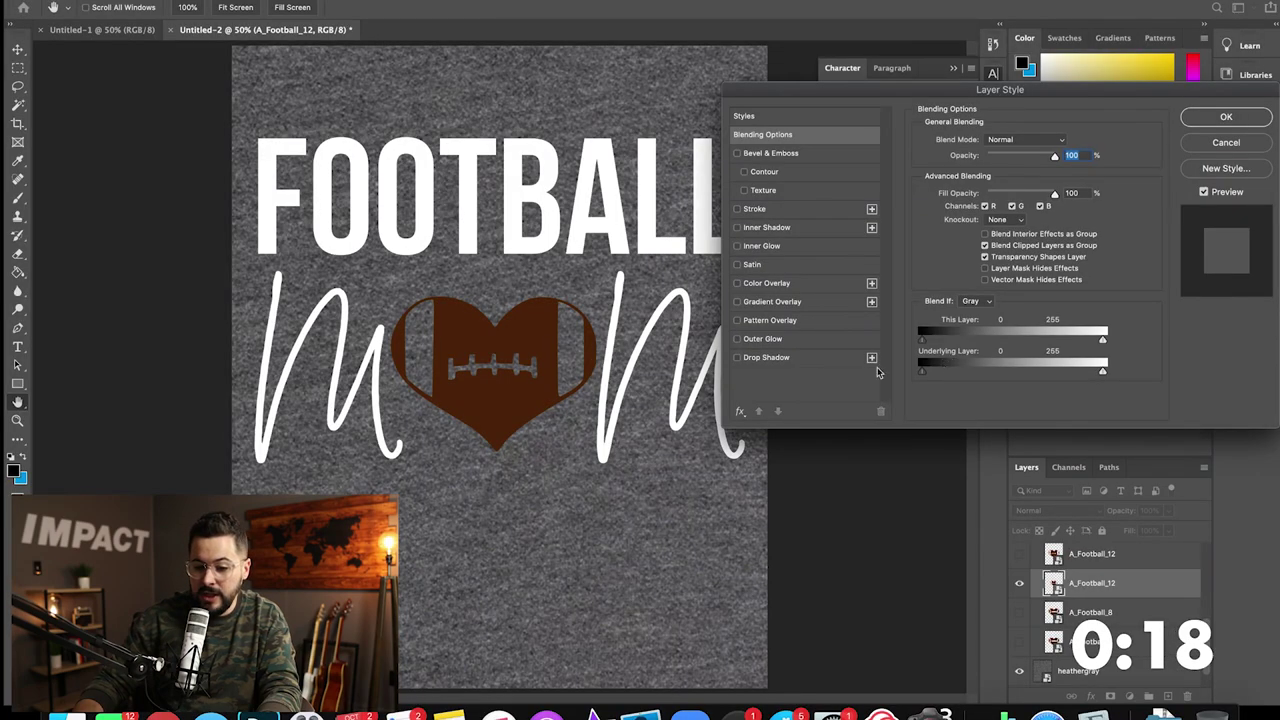
left_click(768, 283)
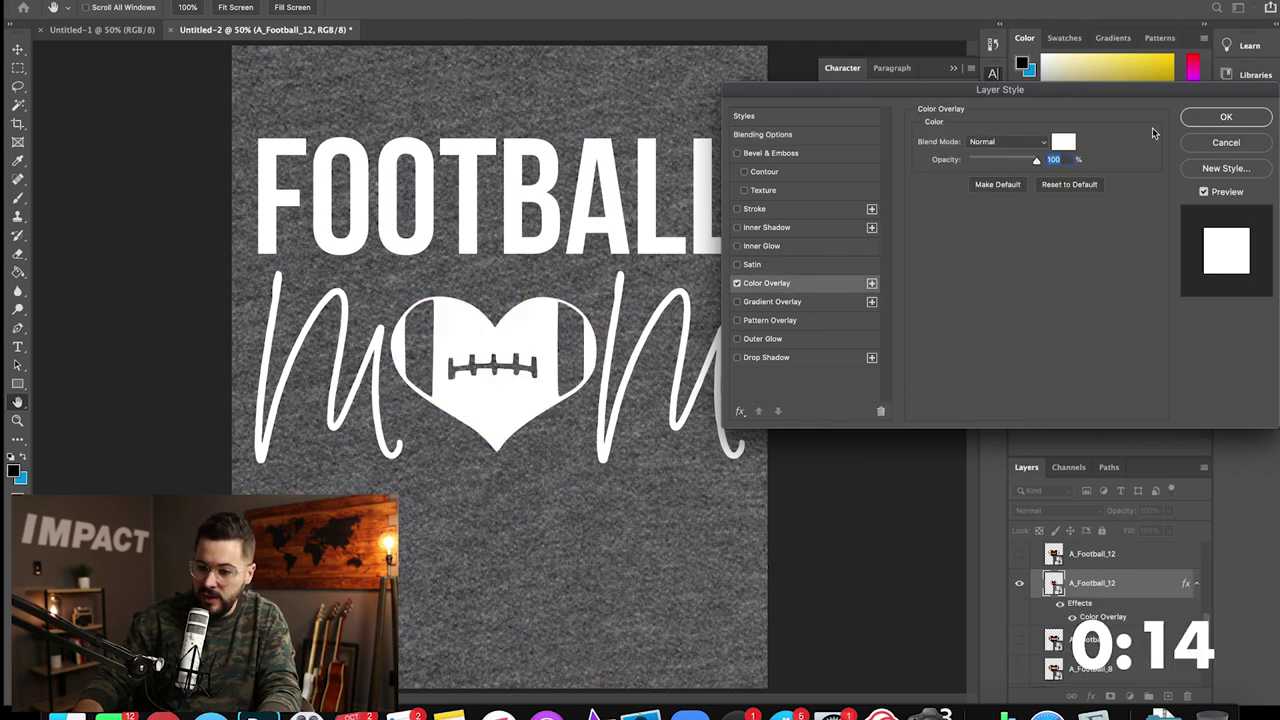
left_click(1224, 118)
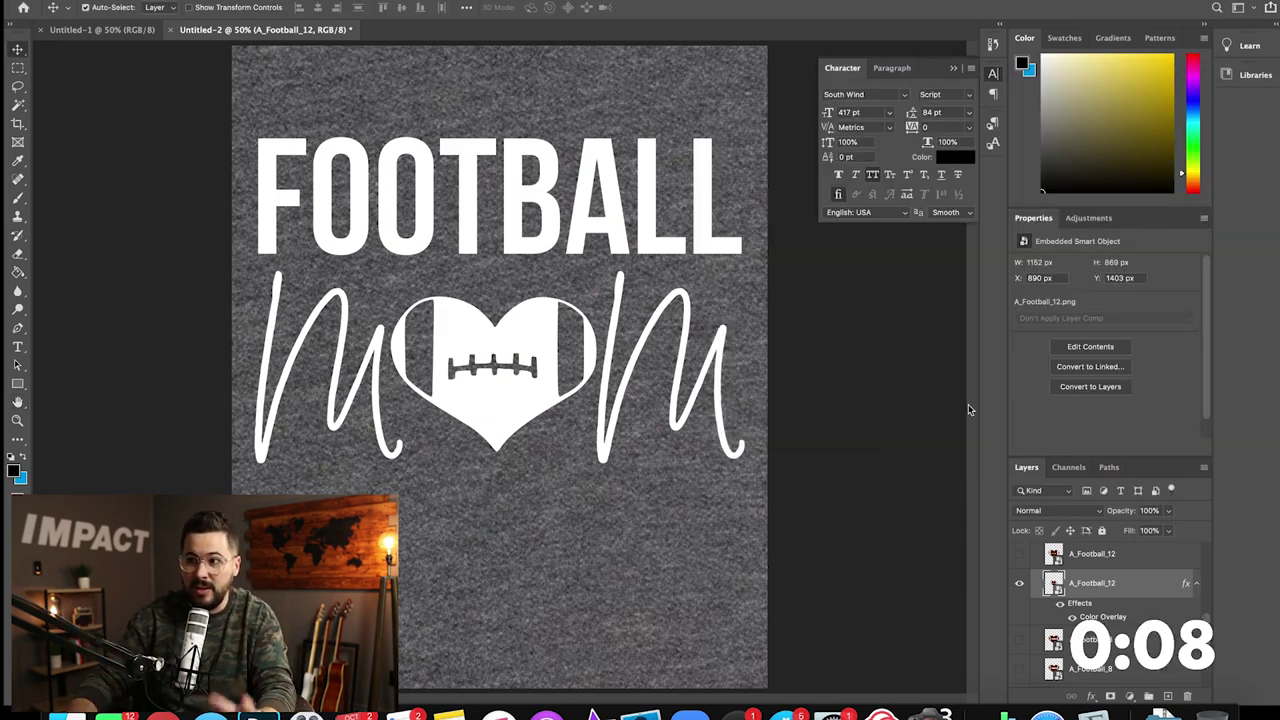
scroll(1100, 610, "down", 2)
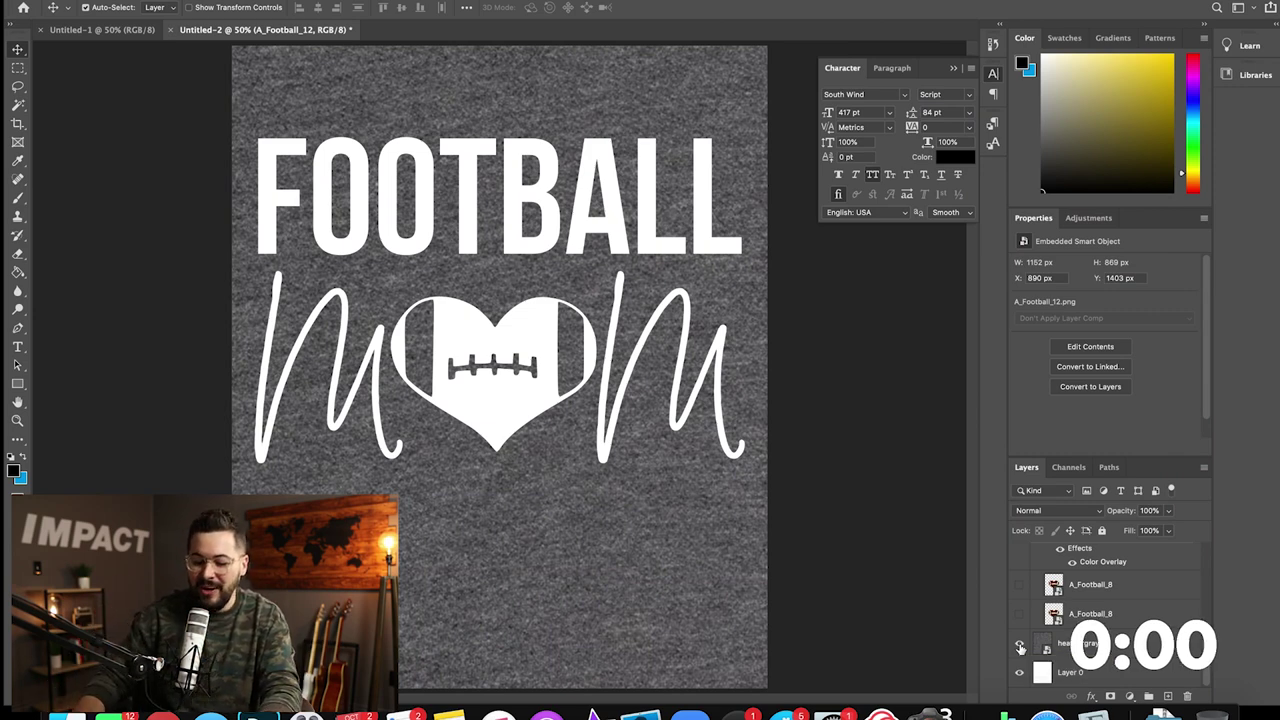
Step: Hide the heather gray texture layer and the white Layer 0 to leave the design on transparency
left_click(1021, 647)
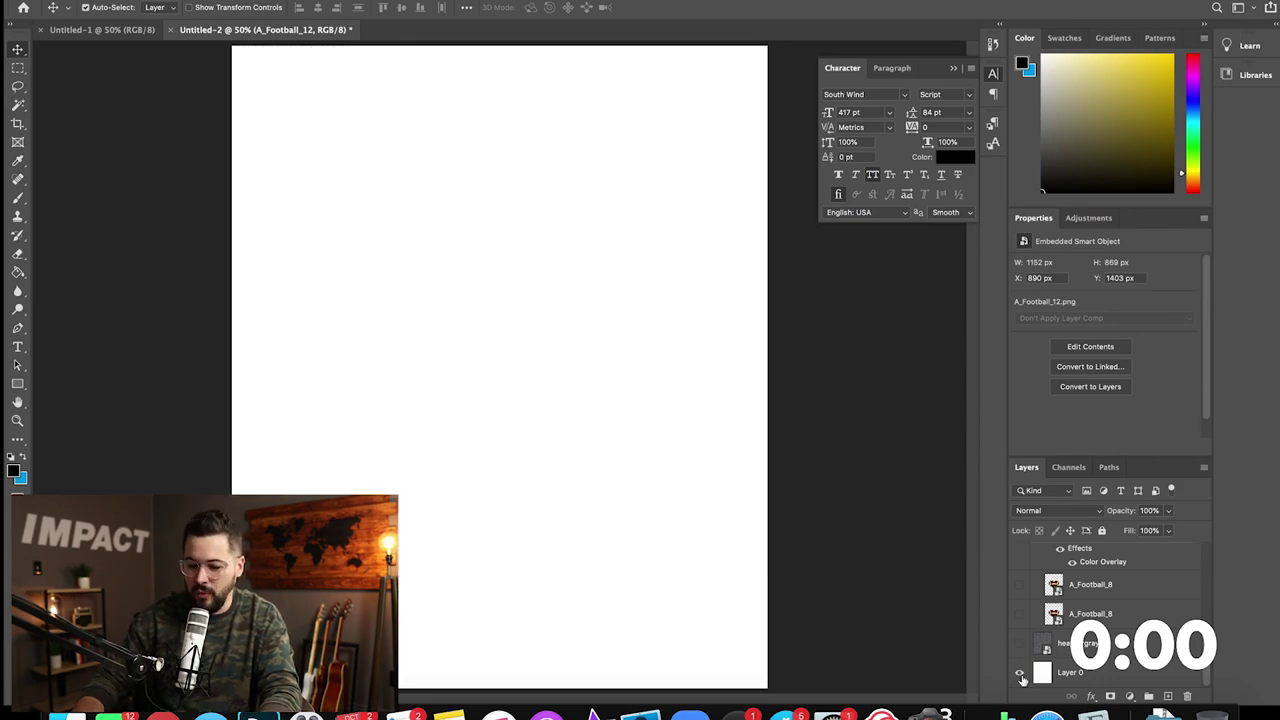
left_click(1021, 676)
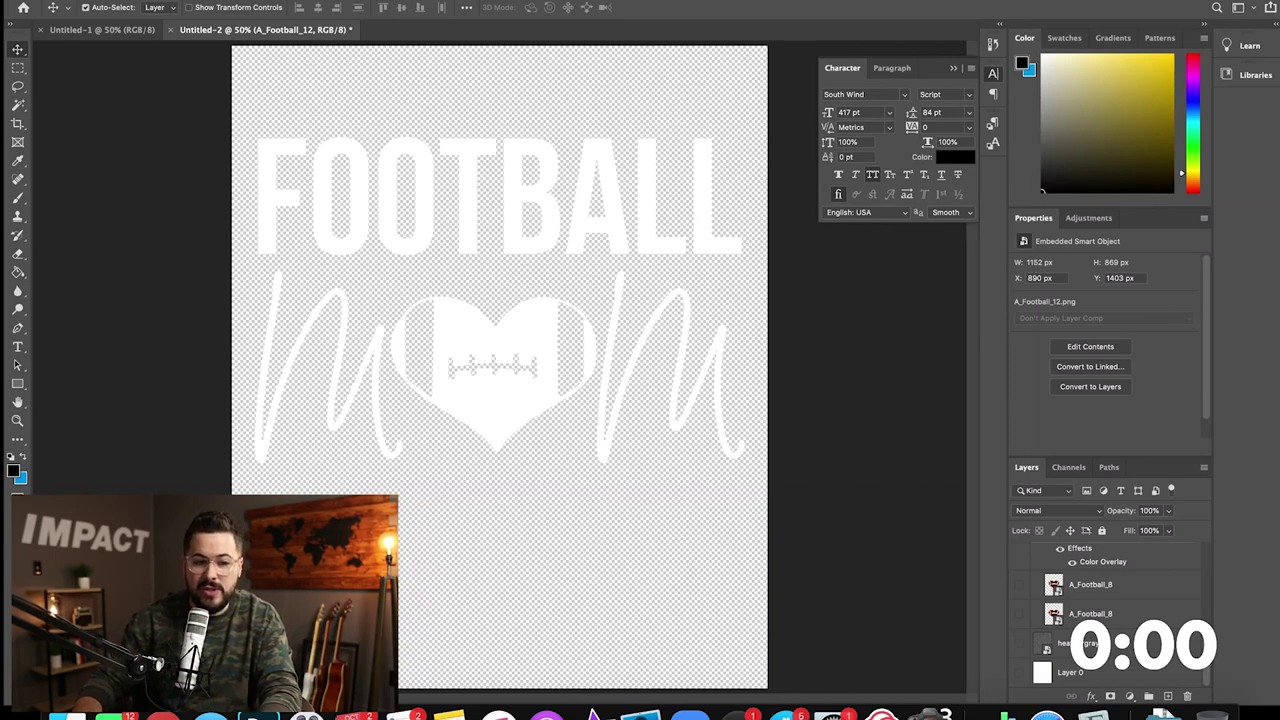
Step: Start Save As and browse to the Desktop > football mom > Football balls folder
left_click(115, 0)
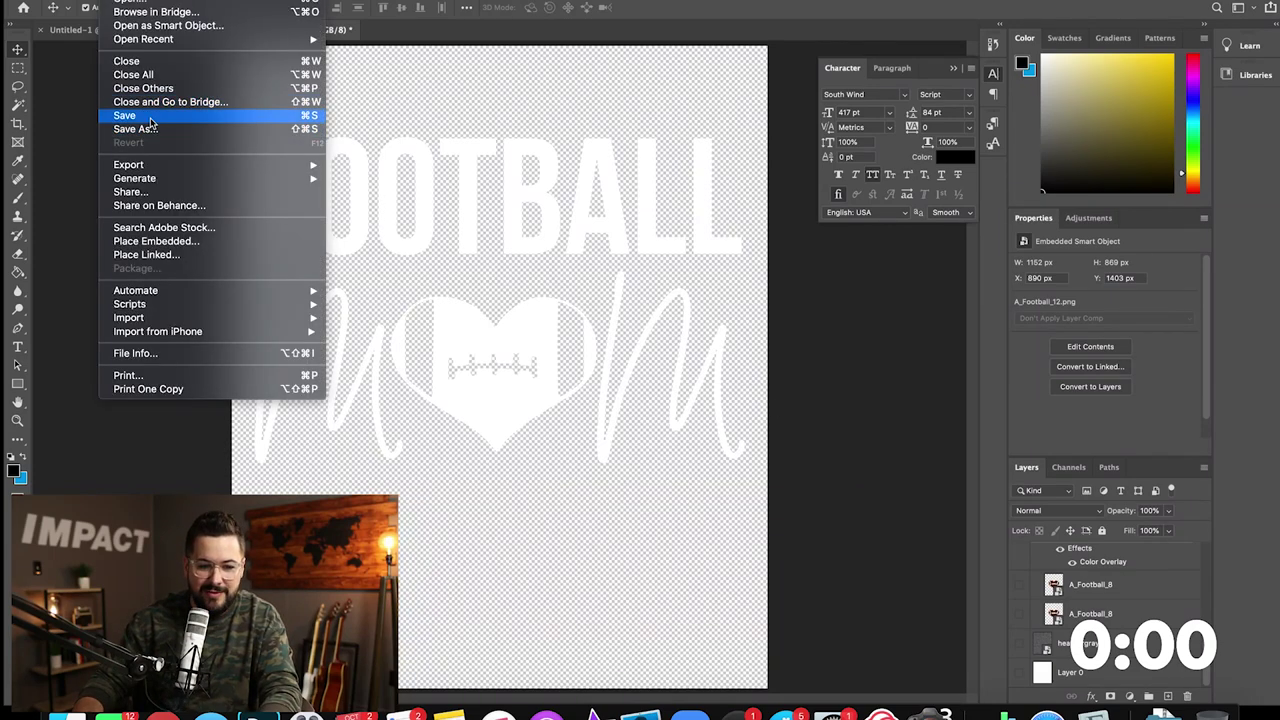
left_click(150, 130)
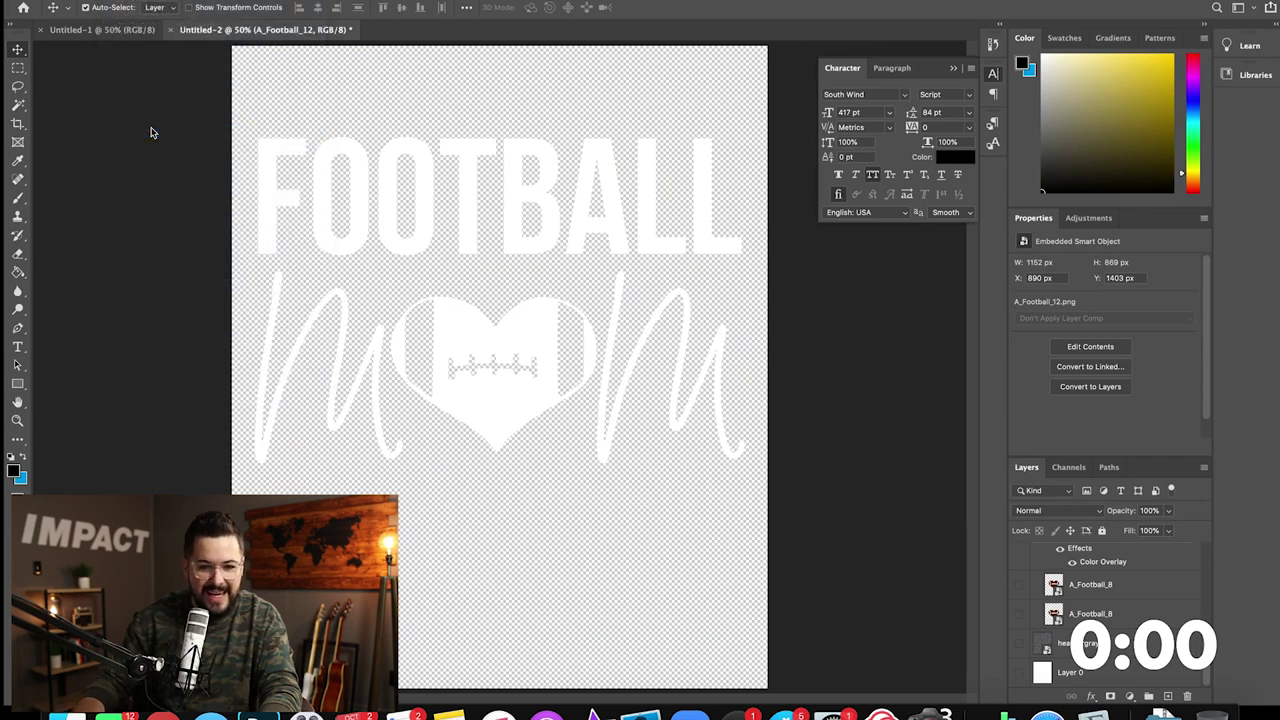
left_click(386, 206)
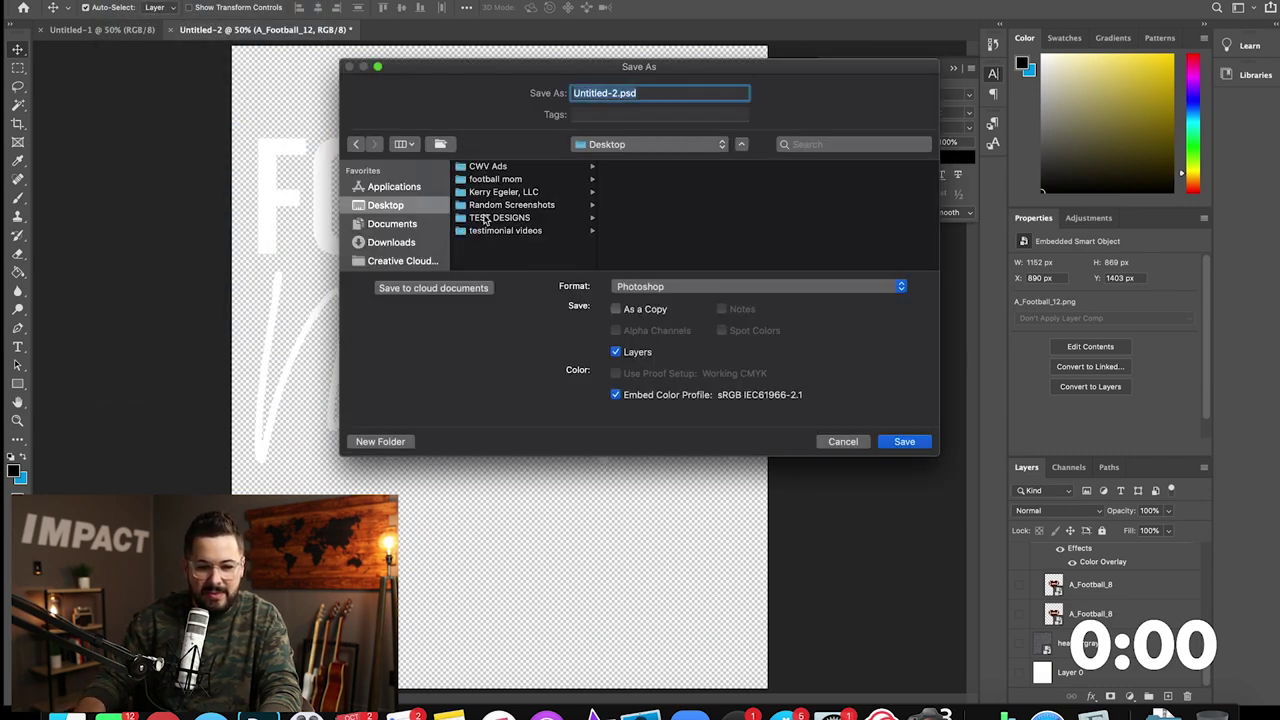
left_click(520, 180)
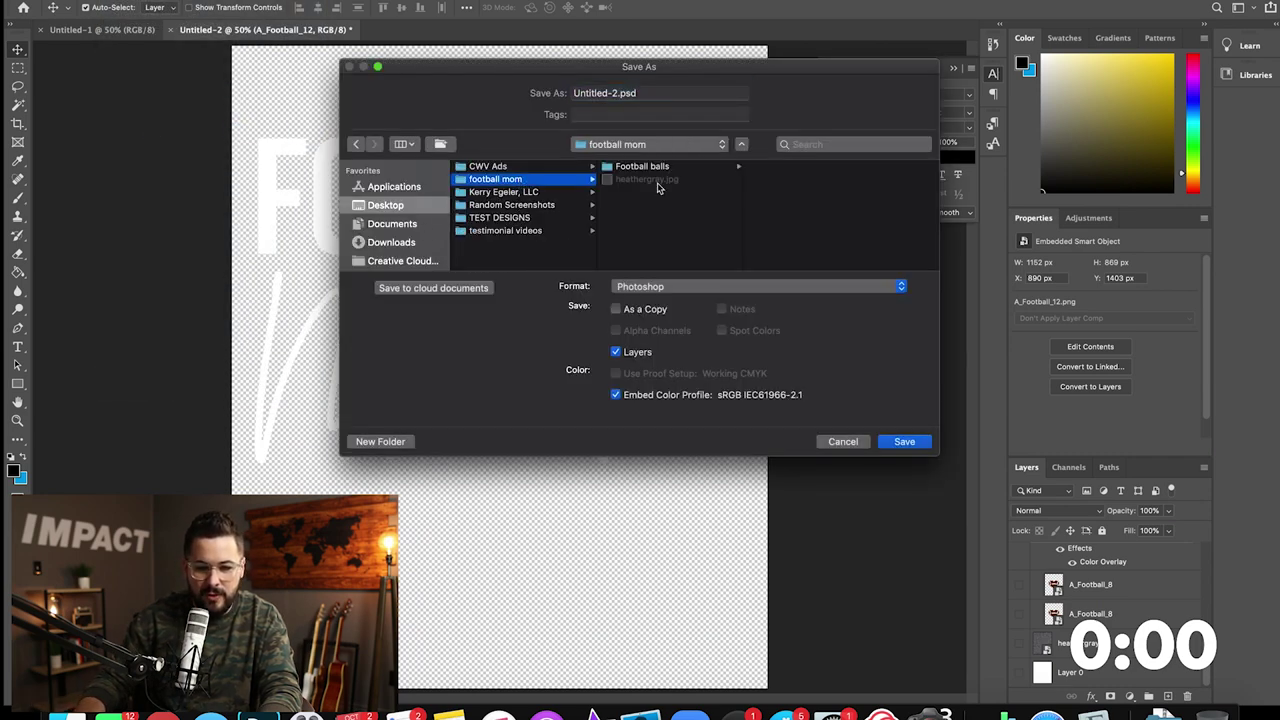
left_click(678, 167)
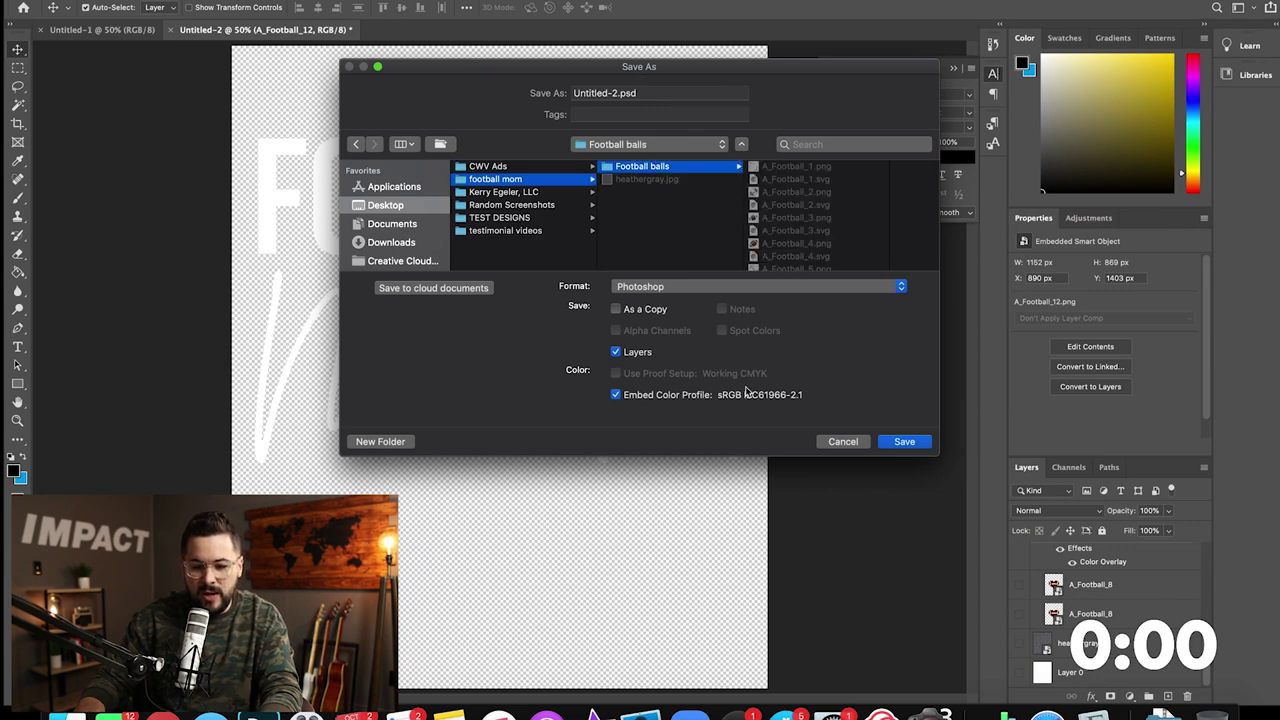
Step: Save the design in PNG format as 'Footballmom', accepting the PNG options
left_click(717, 288)
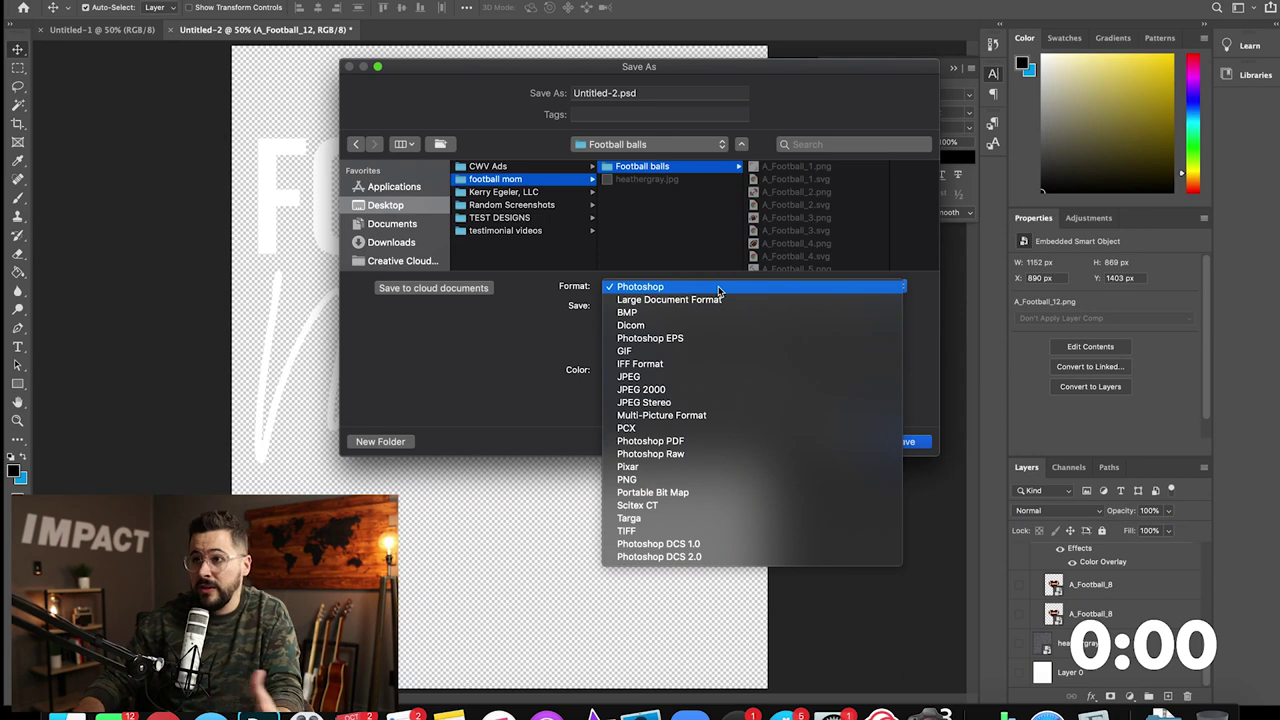
left_click(695, 481)
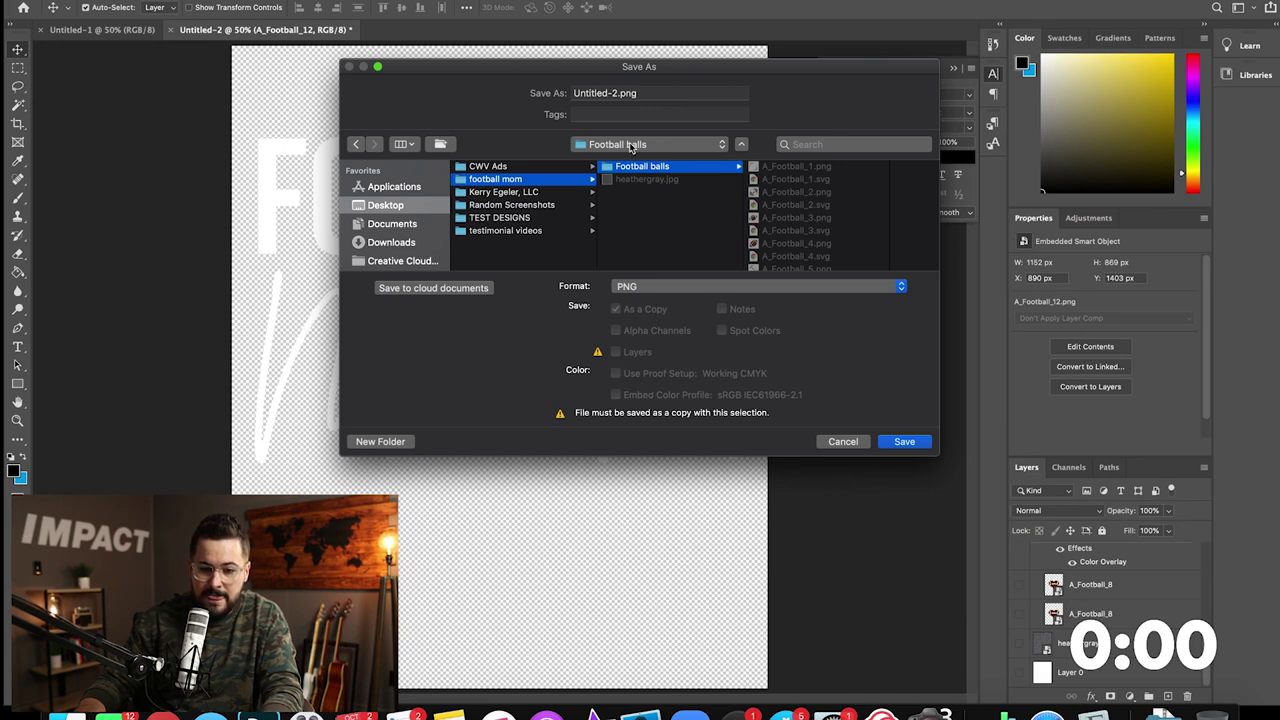
left_click(616, 93)
type("Fo")
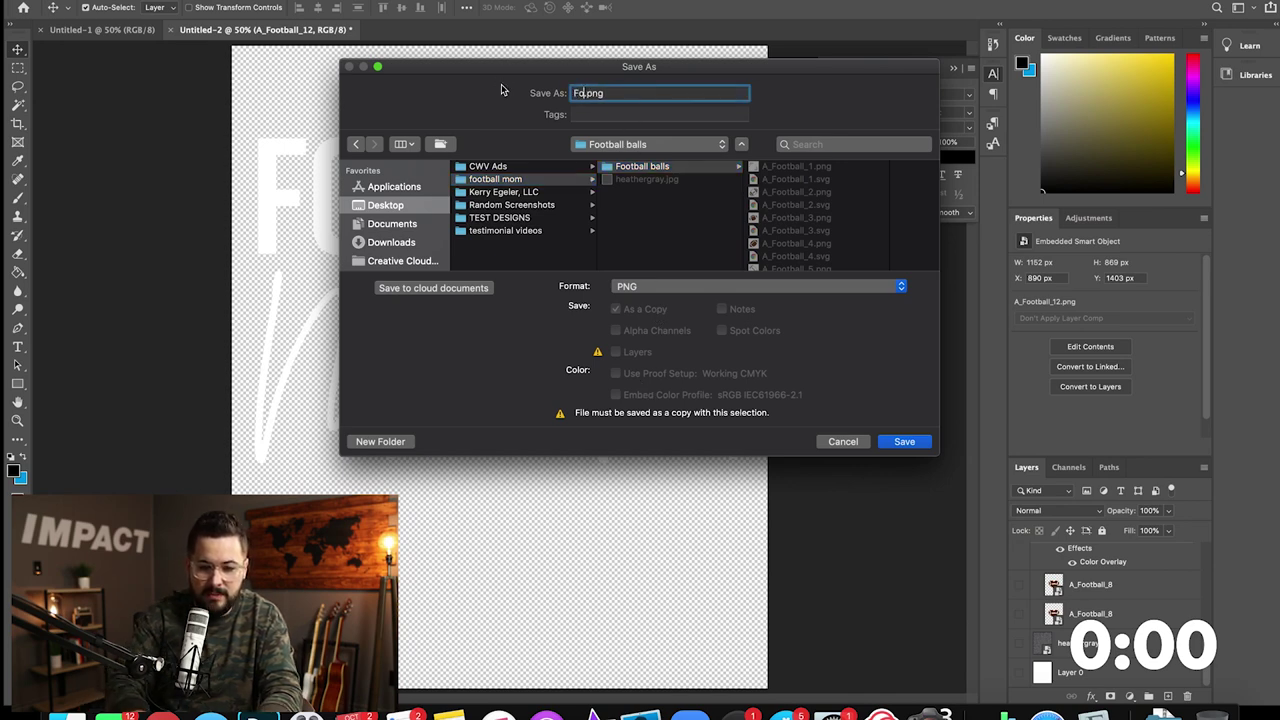
type("otballmom")
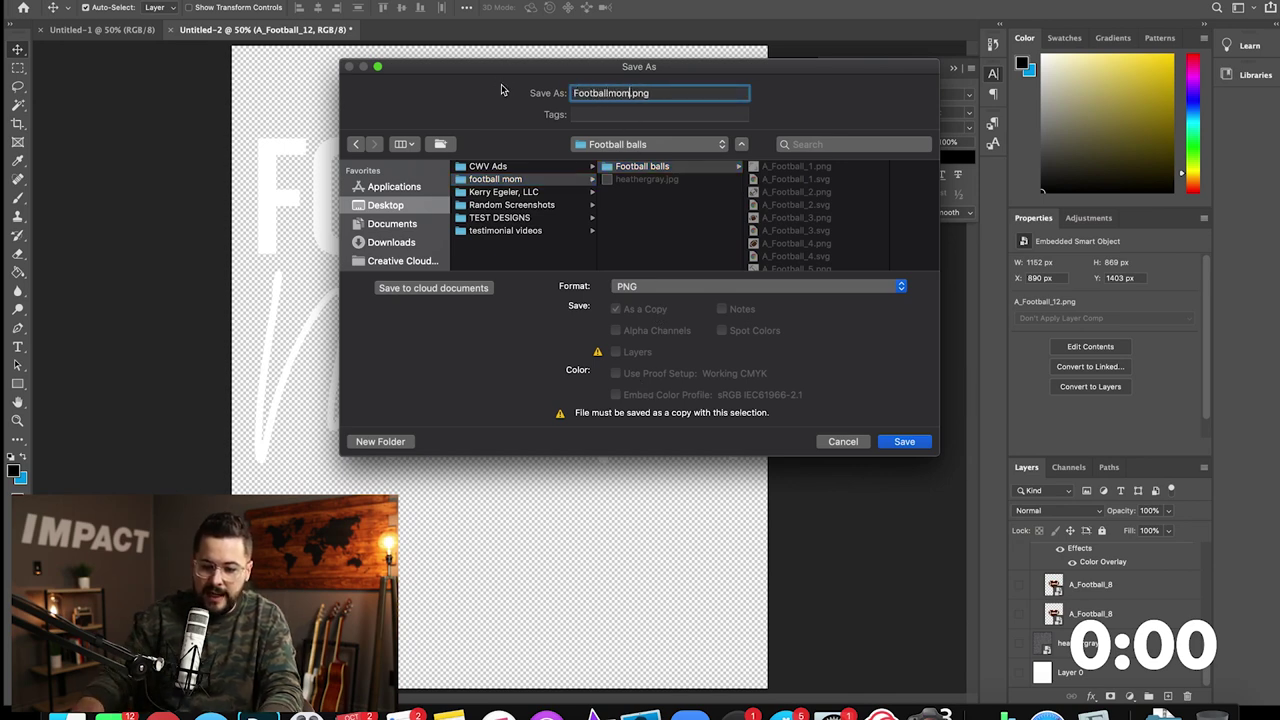
left_click(904, 442)
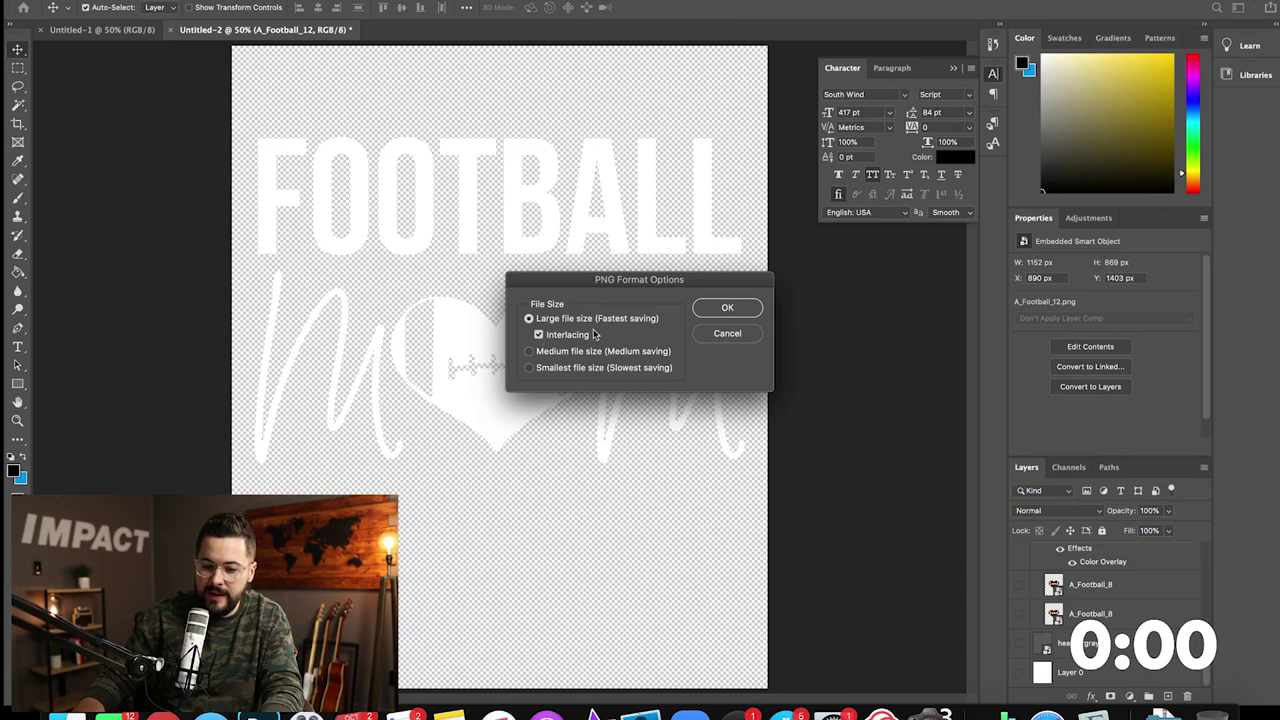
left_click(725, 309)
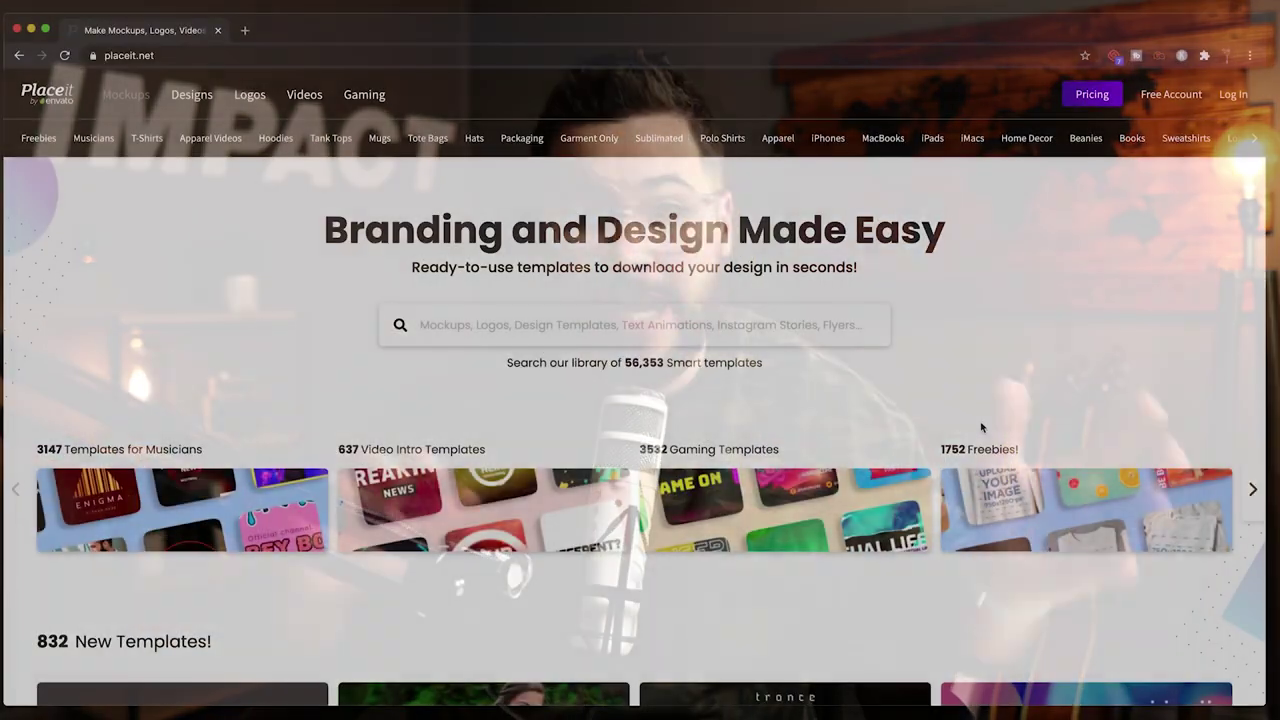
Step: Scroll through the Placeit homepage templates, then open the T-Shirts mockup category
scroll(981, 428, "down", 5)
scroll(981, 428, "down", 7)
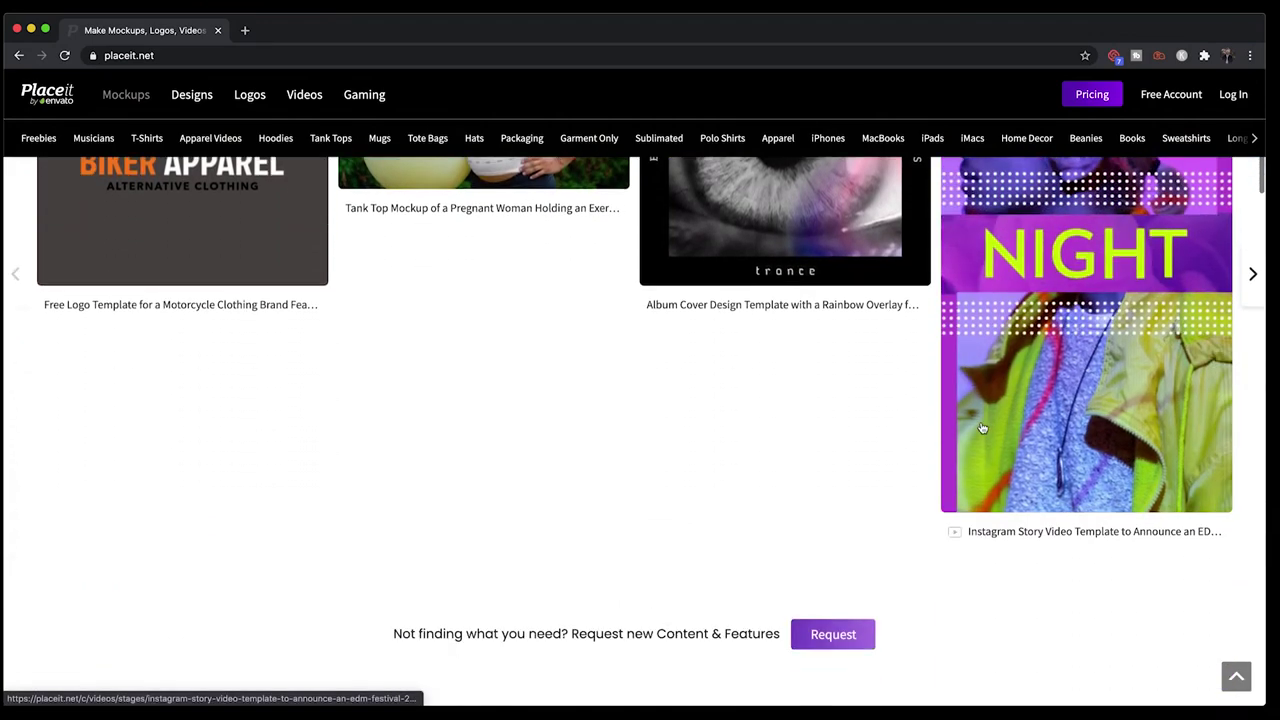
scroll(981, 428, "down", 10)
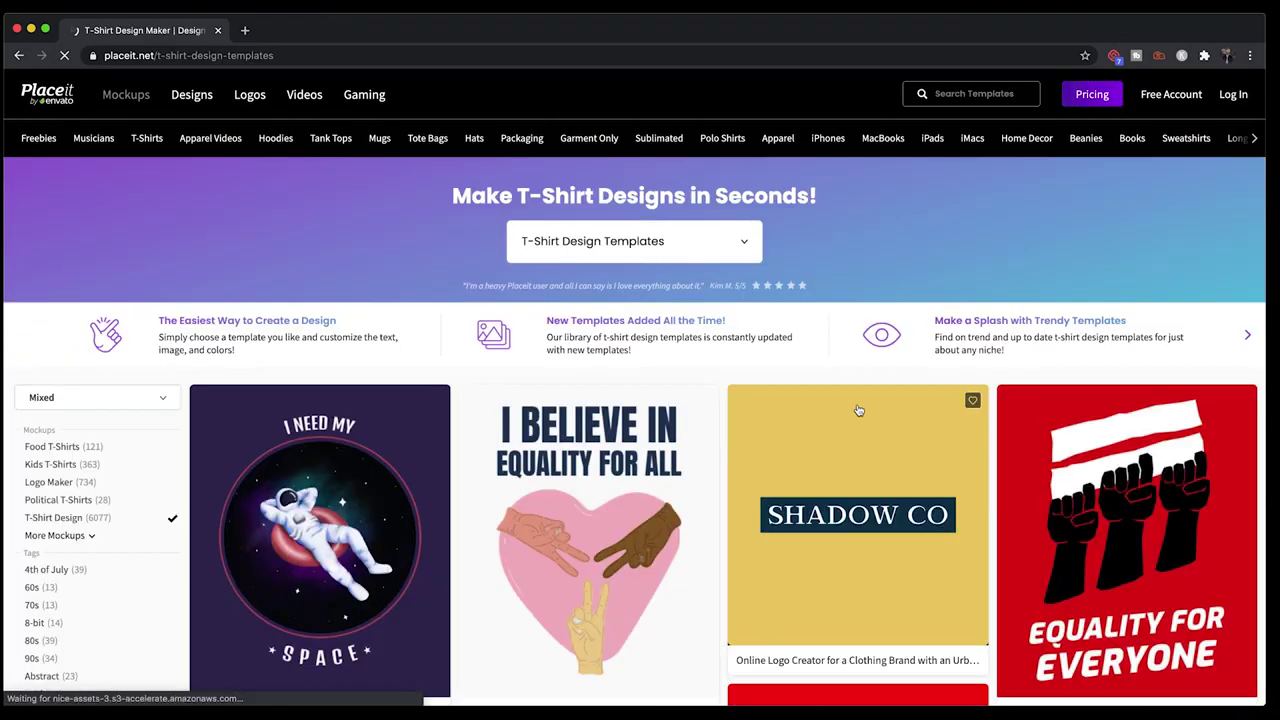
scroll(857, 408, "down", 6)
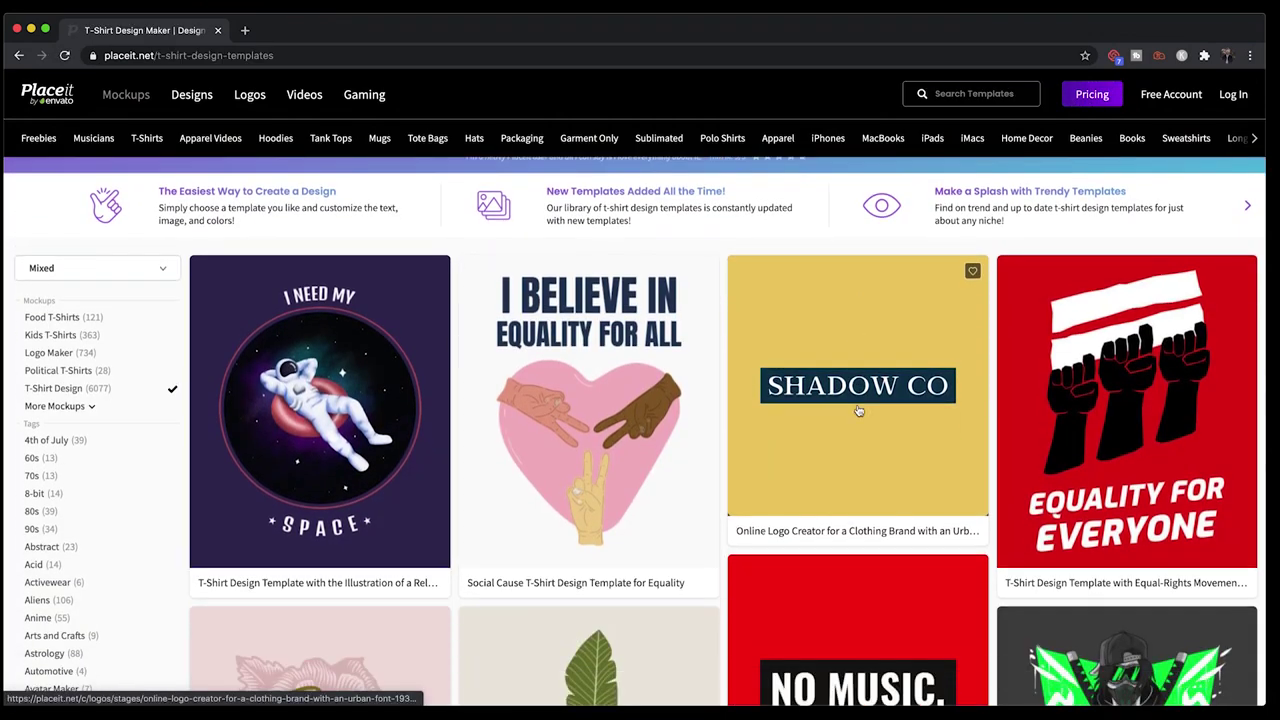
scroll(857, 408, "down", 10)
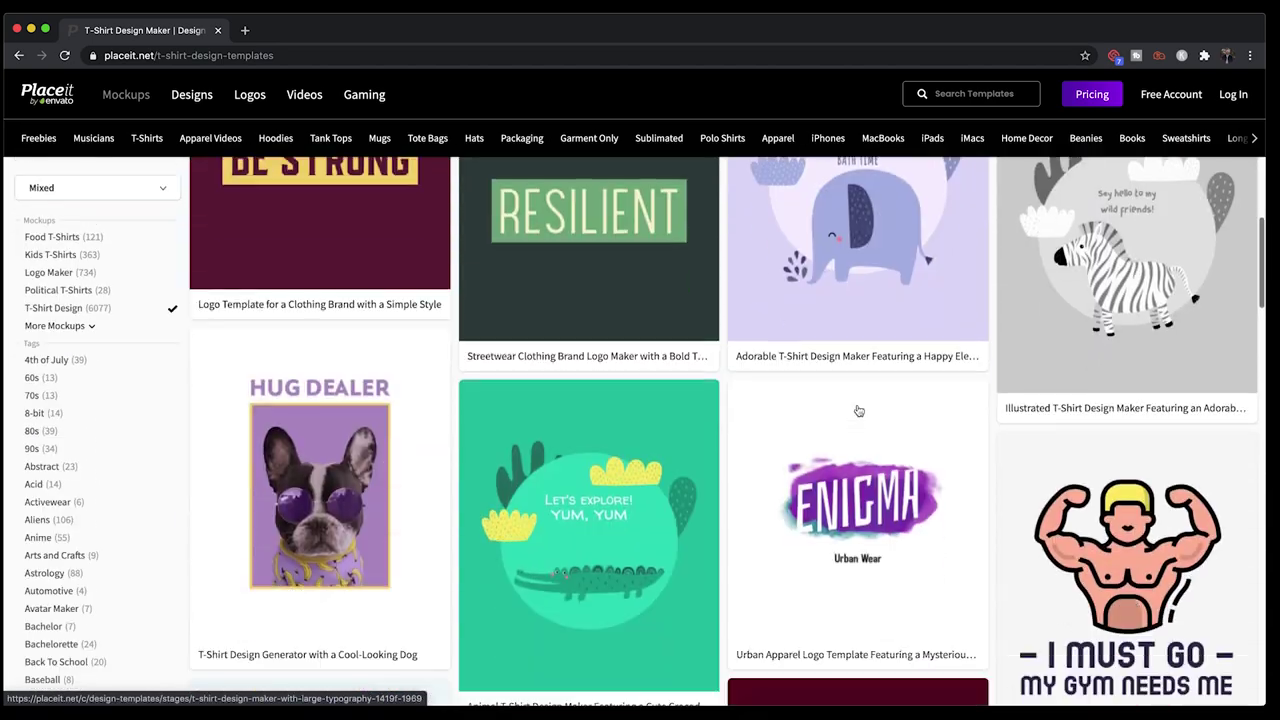
scroll(857, 408, "down", 5)
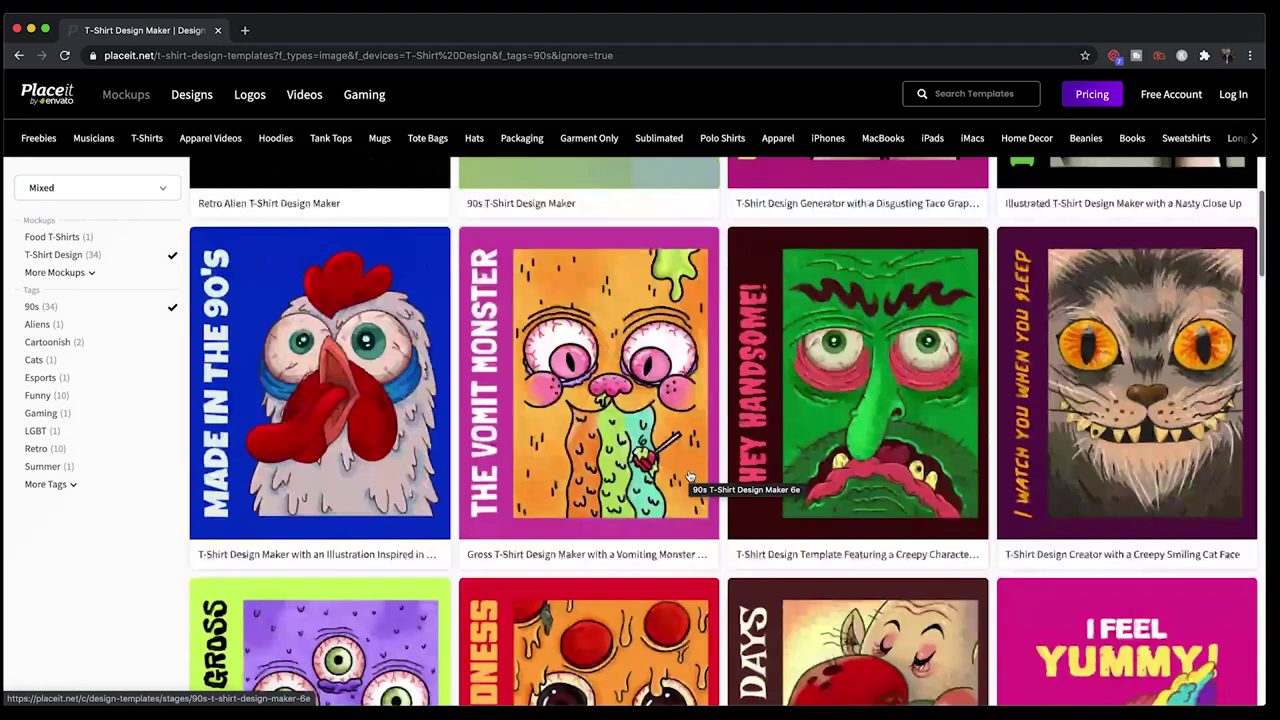
scroll(689, 477, "down", 5)
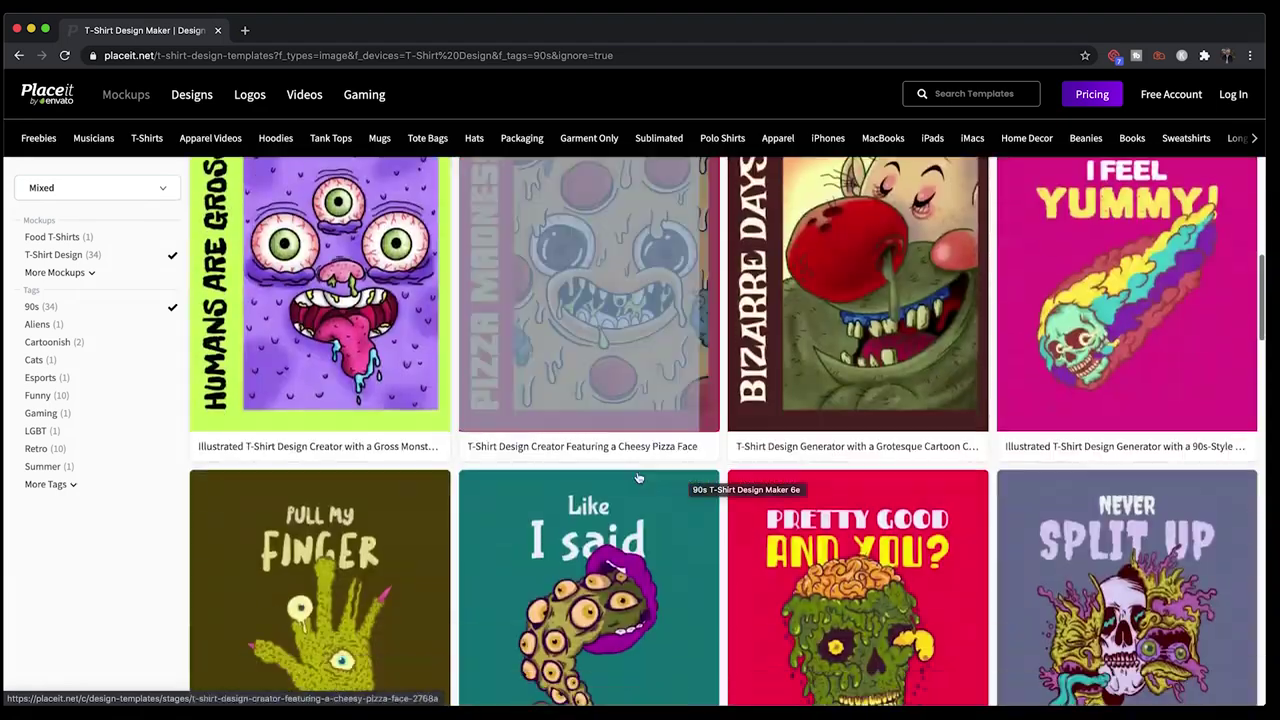
left_click(152, 134)
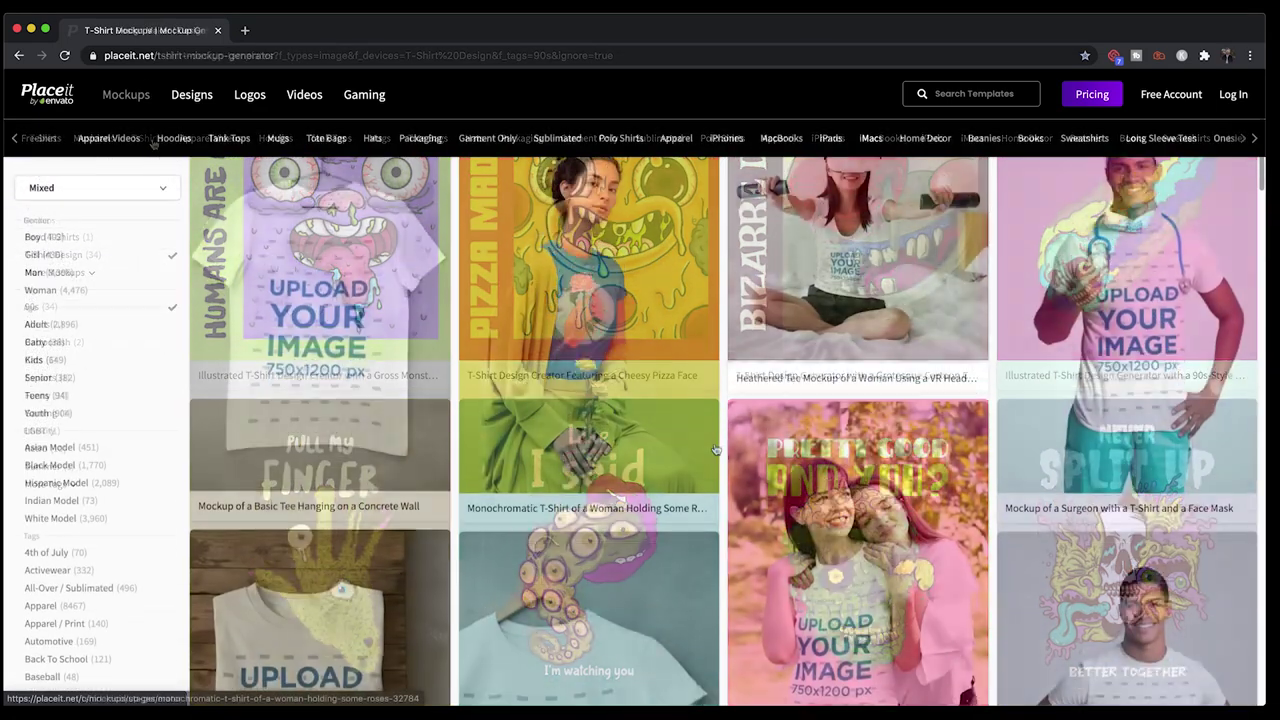
scroll(975, 545, "down", 7)
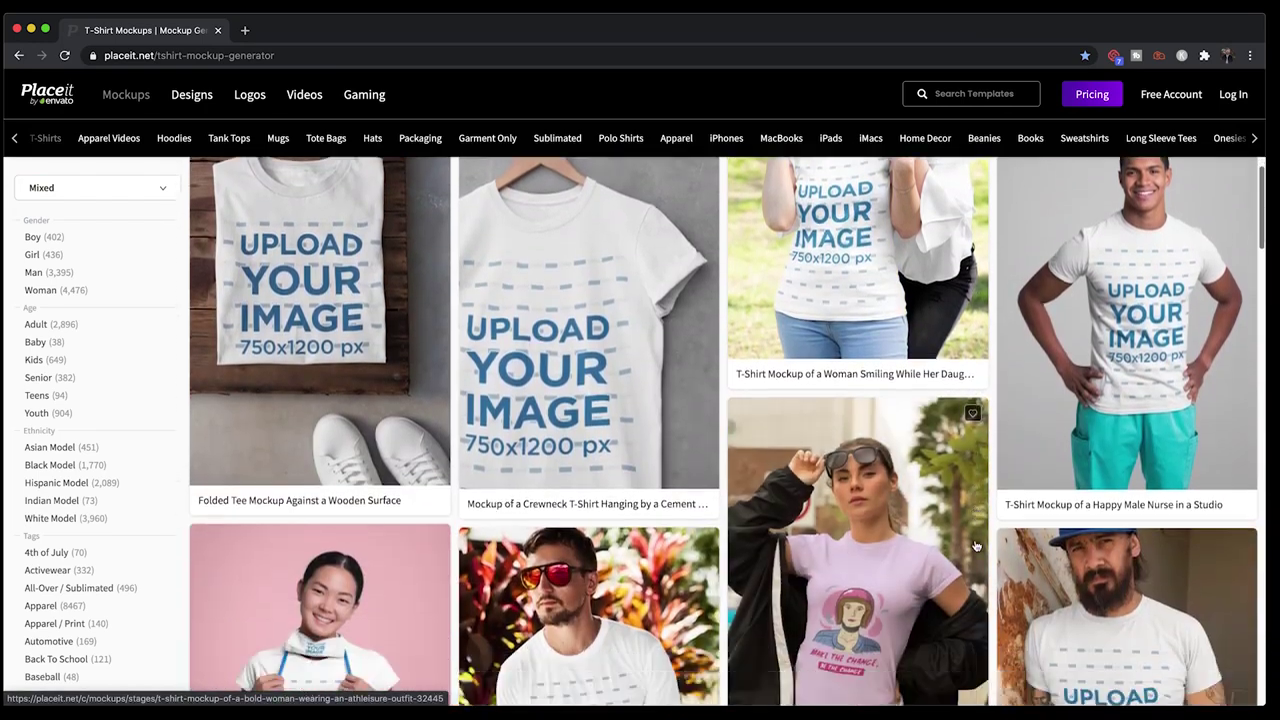
scroll(975, 545, "down", 7)
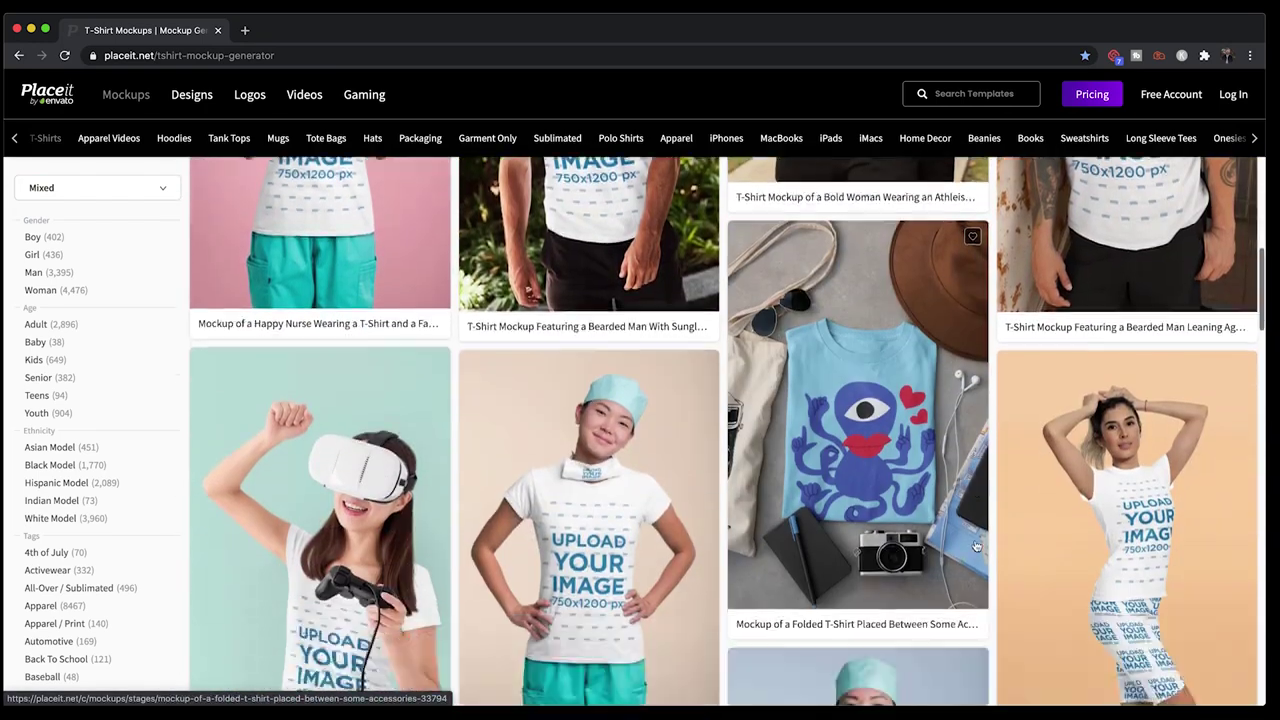
scroll(975, 545, "down", 5)
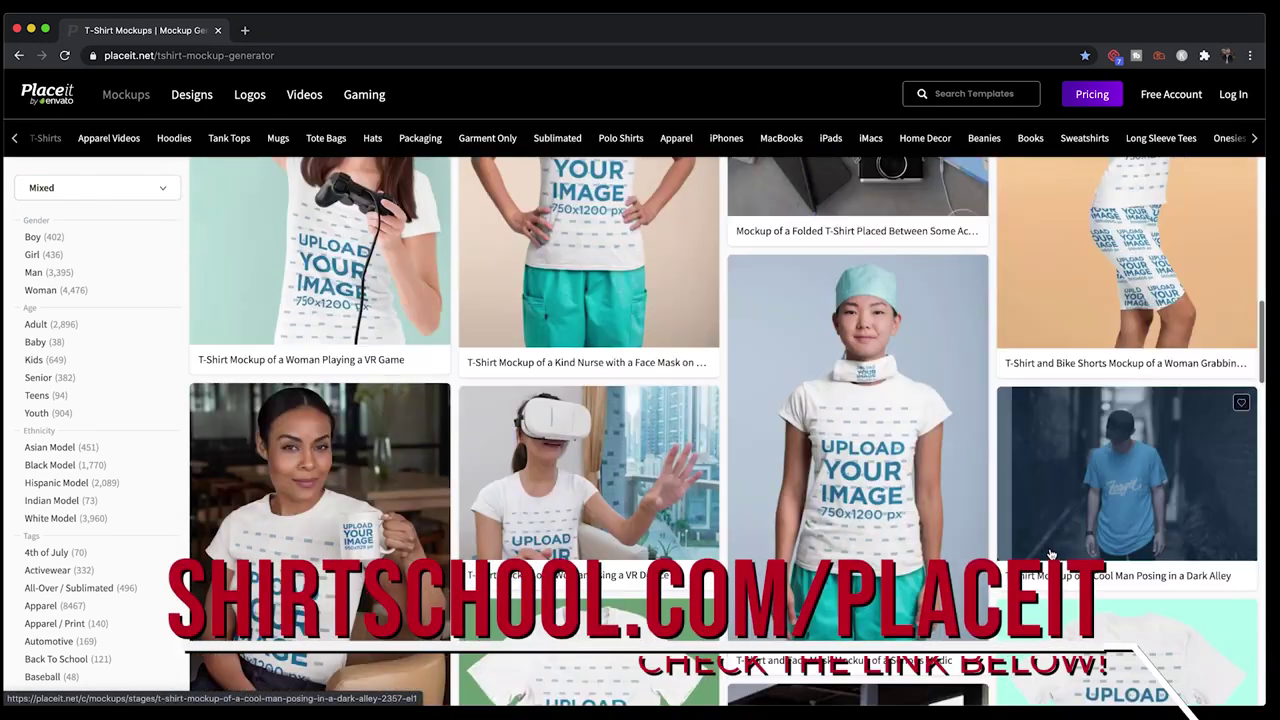
scroll(975, 545, "down", 5)
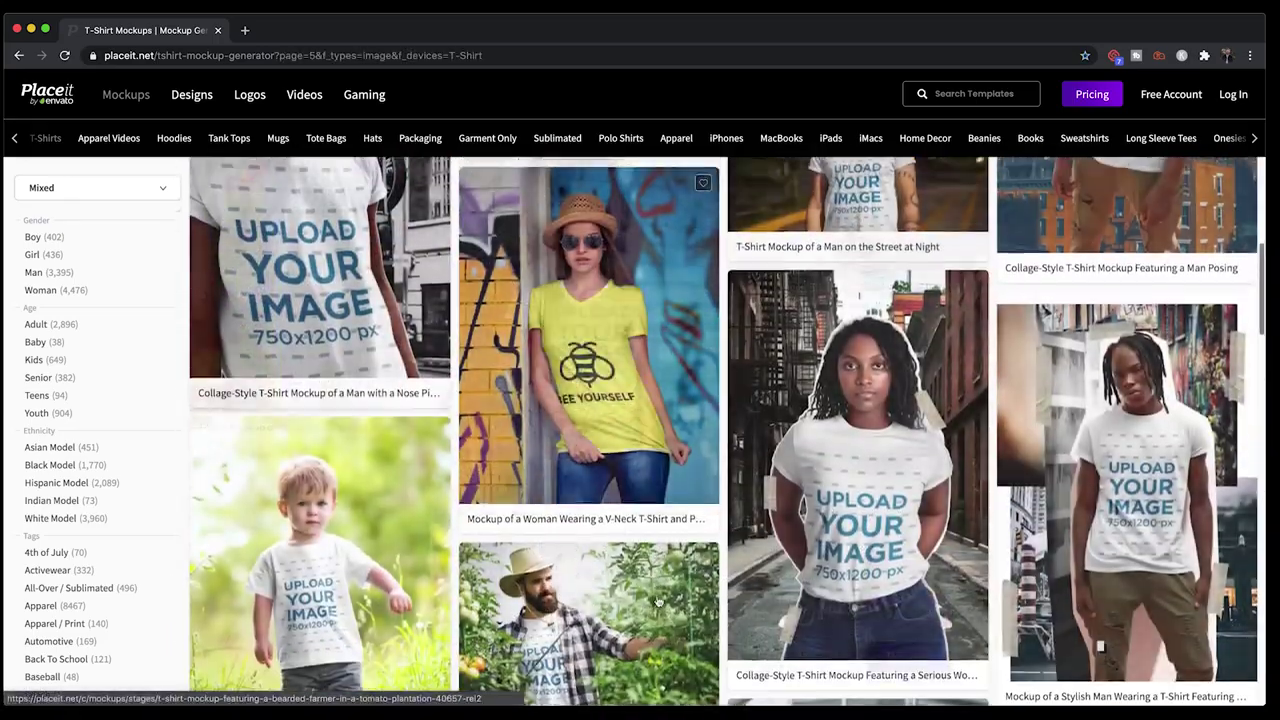
scroll(658, 601, "down", 5)
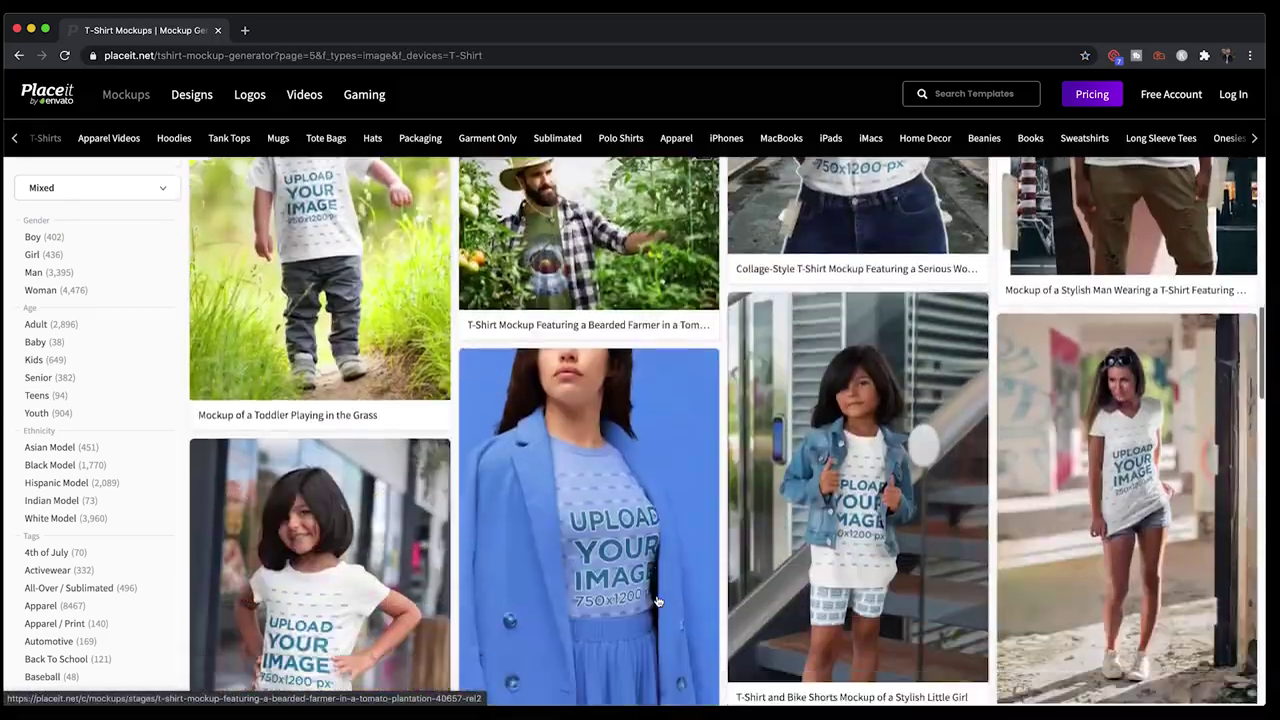